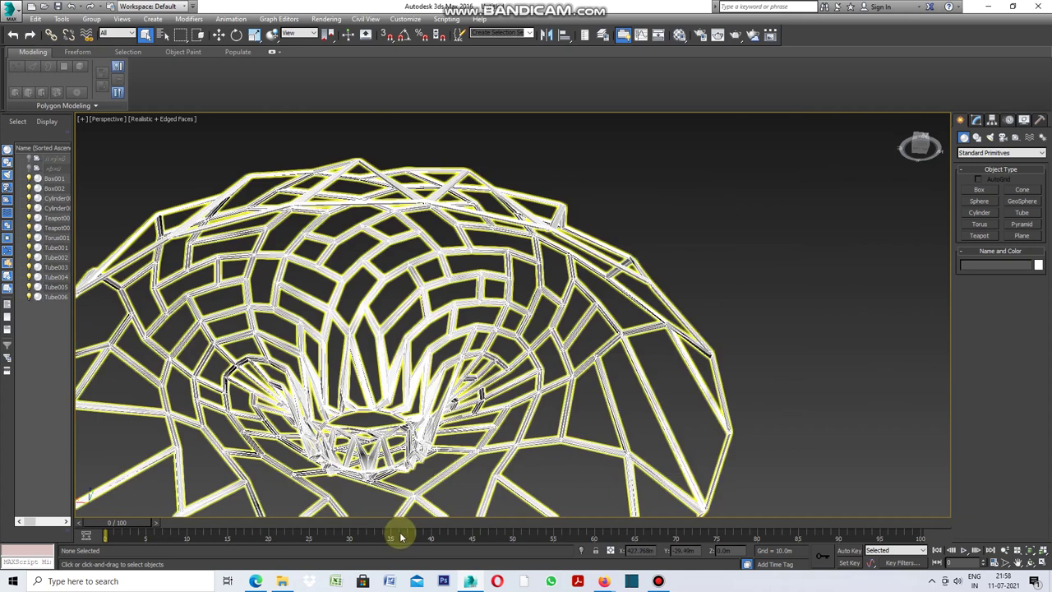
# Orbit and zoom around the green swirling lattice to inspect it from several angles
pyautogui.click(1028, 565)
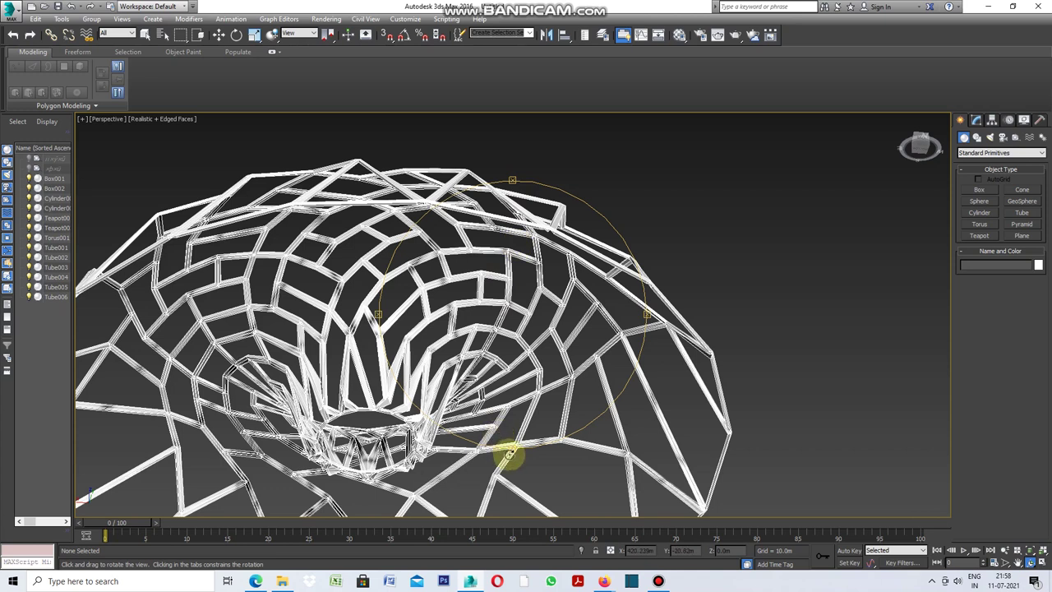
pyautogui.moveTo(510, 453)
pyautogui.mouseDown()
pyautogui.moveTo(517, 422)
pyautogui.moveTo(513, 457)
pyautogui.mouseUp()
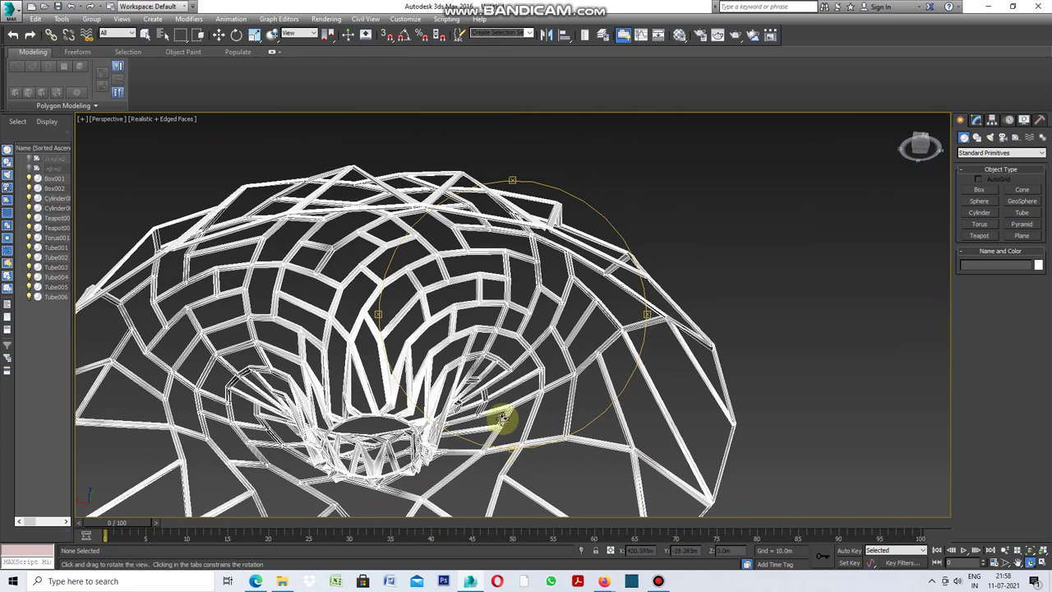
pyautogui.moveTo(507, 199)
pyautogui.mouseDown()
pyautogui.moveTo(517, 328)
pyautogui.moveTo(521, 258)
pyautogui.moveTo(510, 239)
pyautogui.moveTo(583, 260)
pyautogui.mouseUp()
pyautogui.moveTo(520, 191)
pyautogui.mouseDown()
pyautogui.moveTo(535, 219)
pyautogui.moveTo(530, 188)
pyautogui.moveTo(486, 169)
pyautogui.moveTo(484, 141)
pyautogui.moveTo(476, 204)
pyautogui.moveTo(487, 215)
pyautogui.mouseUp()
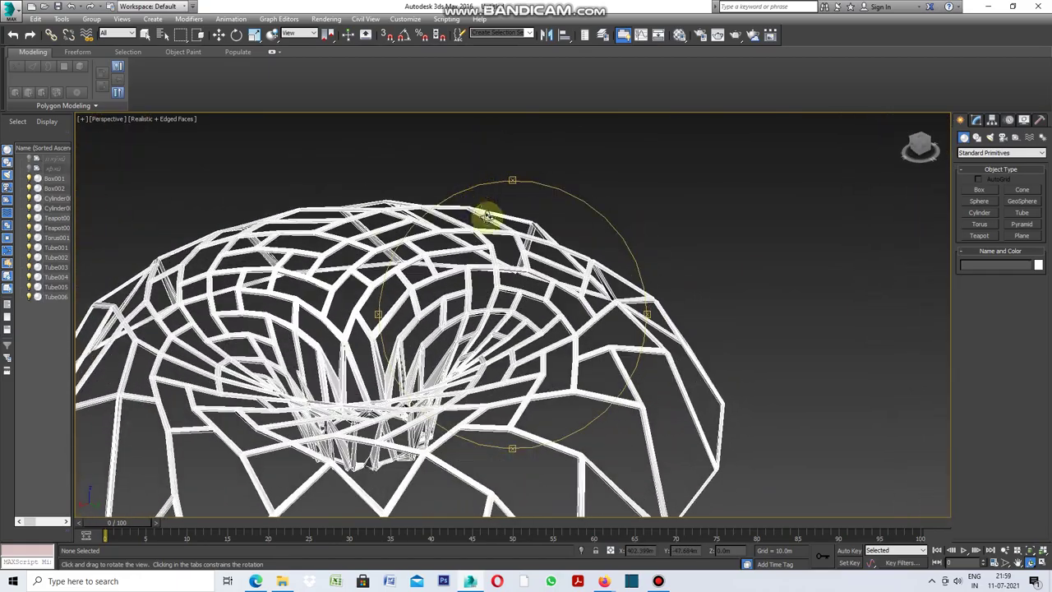
pyautogui.scroll(-5, 411, 336)
pyautogui.scroll(-4, 408, 337)
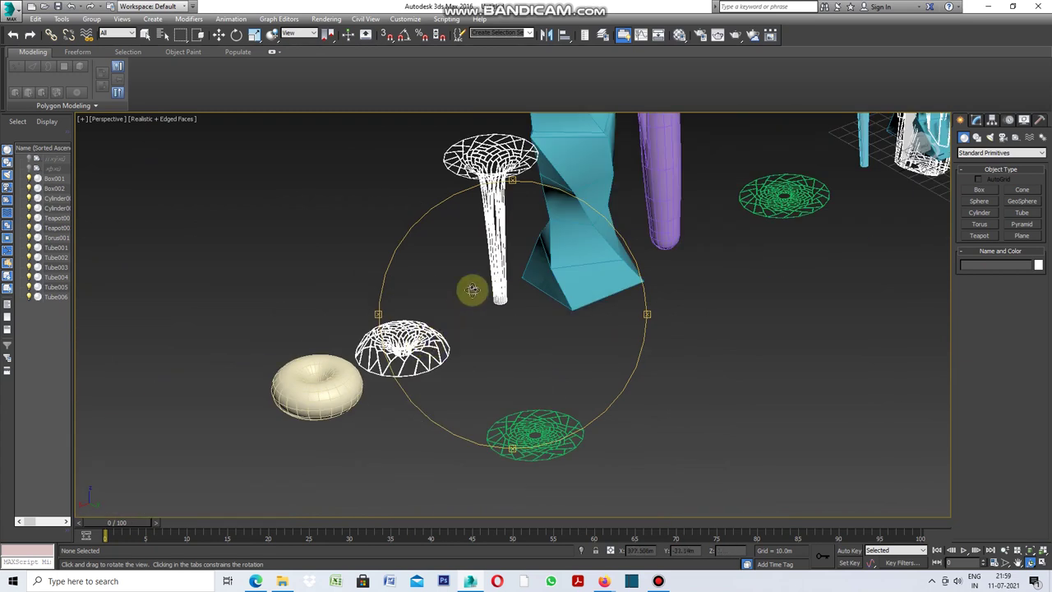
pyautogui.scroll(2, 507, 140)
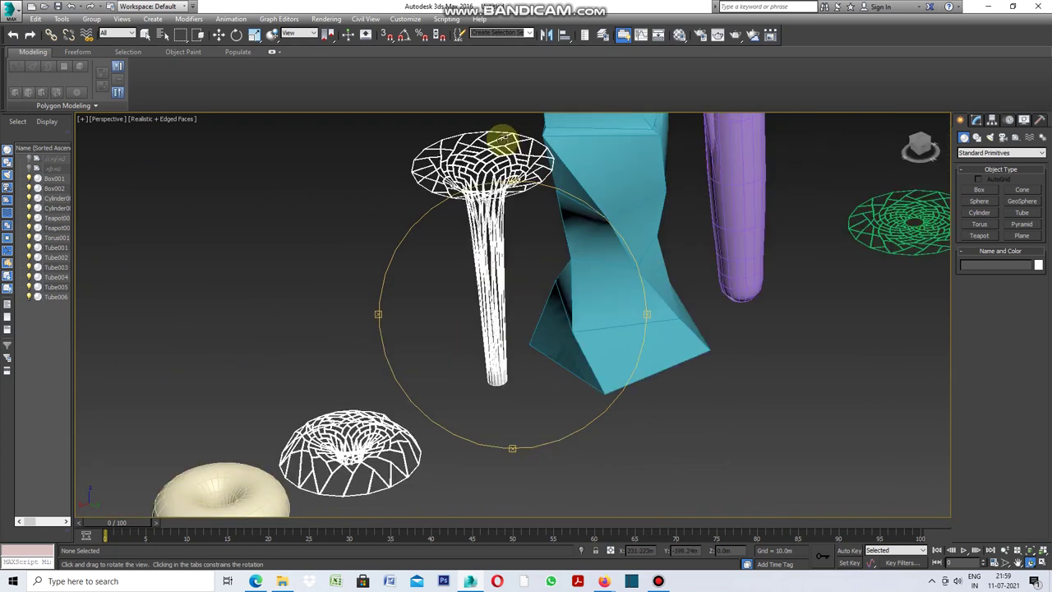
pyautogui.scroll(3, 499, 138)
pyautogui.scroll(2, 500, 139)
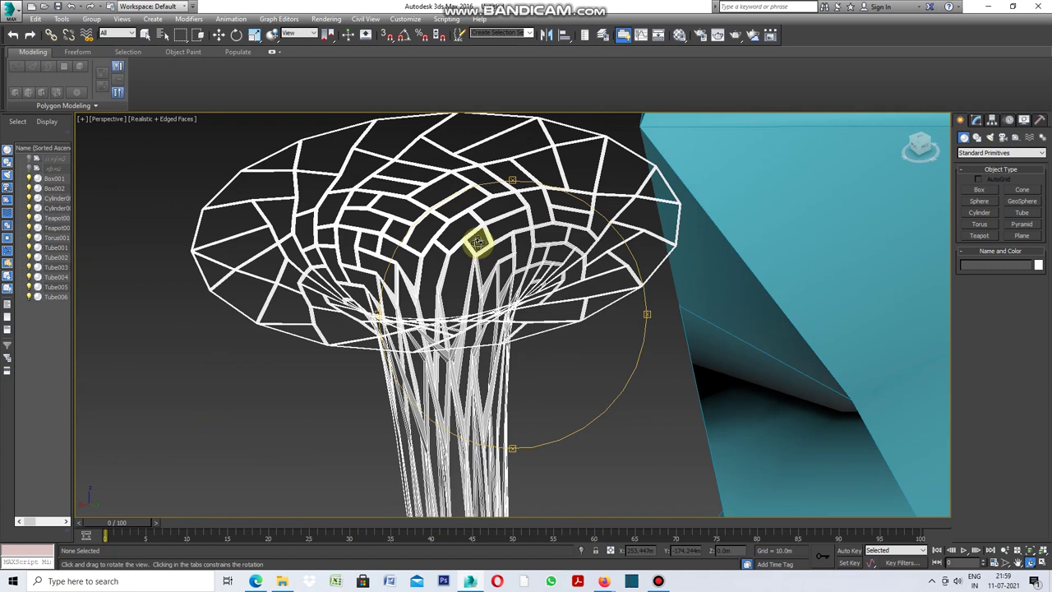
pyautogui.scroll(-3, 477, 242)
pyautogui.scroll(-3, 479, 247)
pyautogui.moveTo(501, 441)
pyautogui.mouseDown()
pyautogui.moveTo(483, 425)
pyautogui.moveTo(481, 403)
pyautogui.mouseUp()
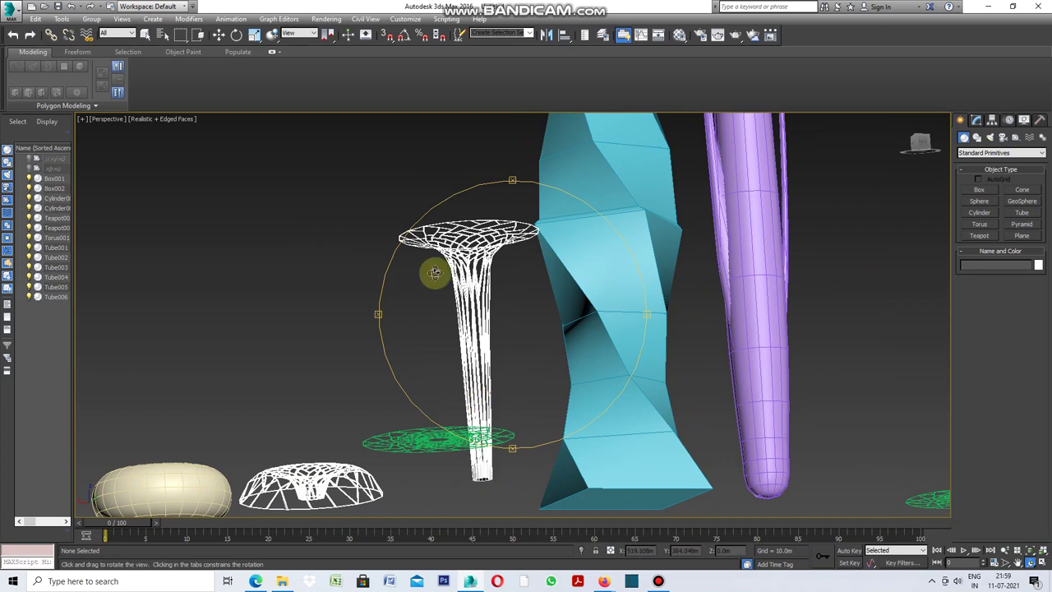
pyautogui.scroll(2, 443, 236)
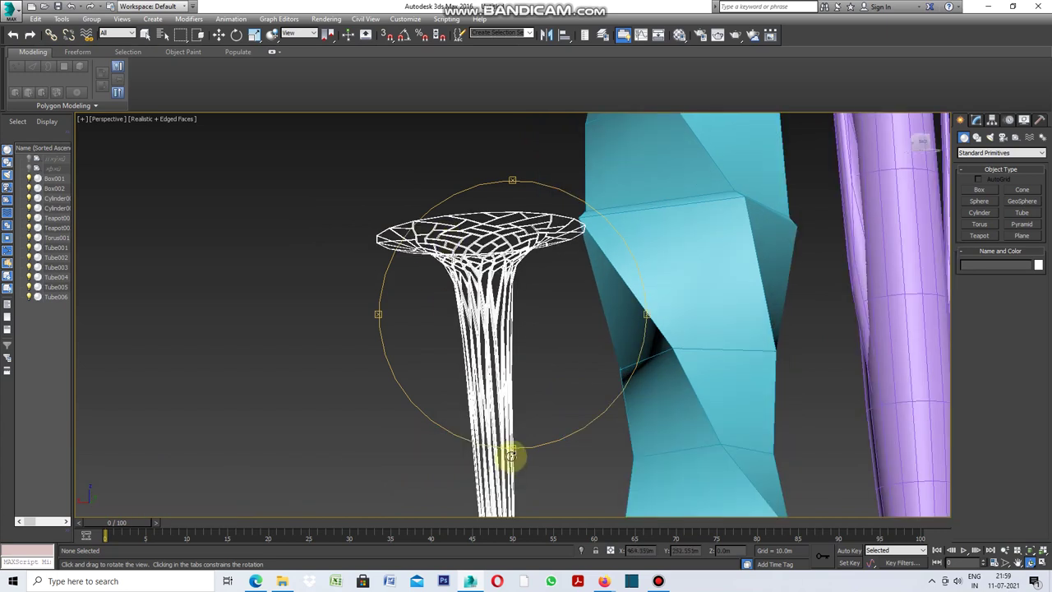
pyautogui.moveTo(511, 449); pyautogui.dragTo(511, 448)
pyautogui.scroll(5, 465, 146)
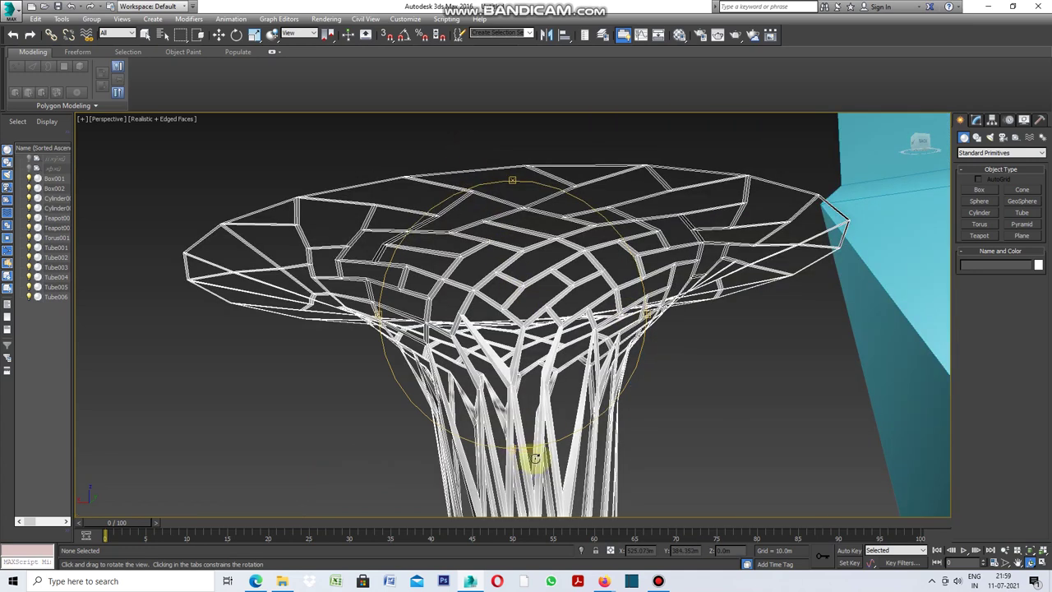
pyautogui.moveTo(526, 448); pyautogui.dragTo(503, 429)
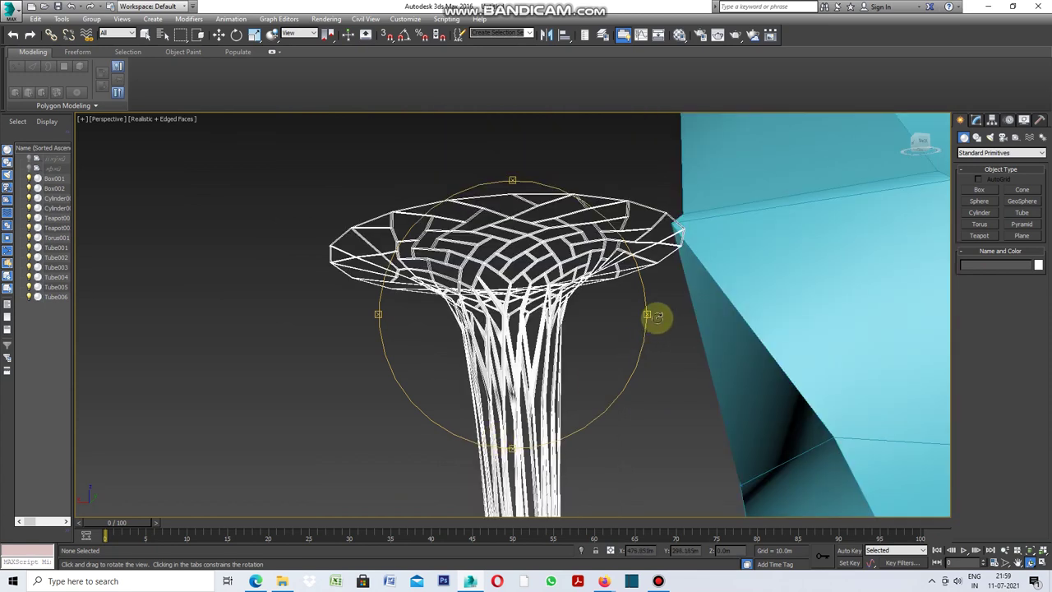
pyautogui.moveTo(375, 317); pyautogui.dragTo(379, 314)
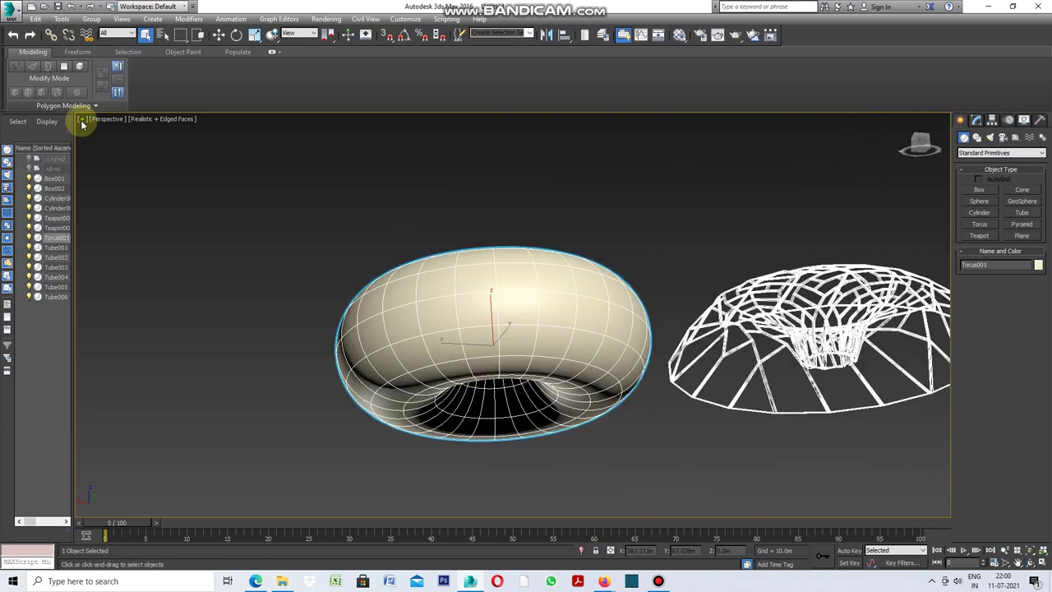
# Switch to the four-viewport layout and pick the Torus primitive
pyautogui.click(83, 121)
pyautogui.click(89, 129)
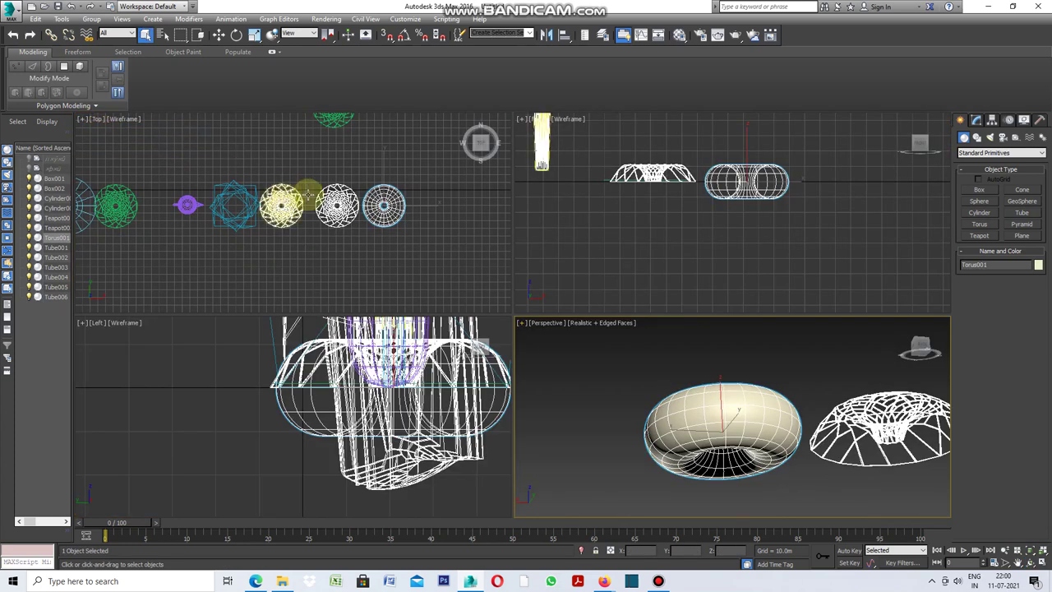
pyautogui.click(984, 224)
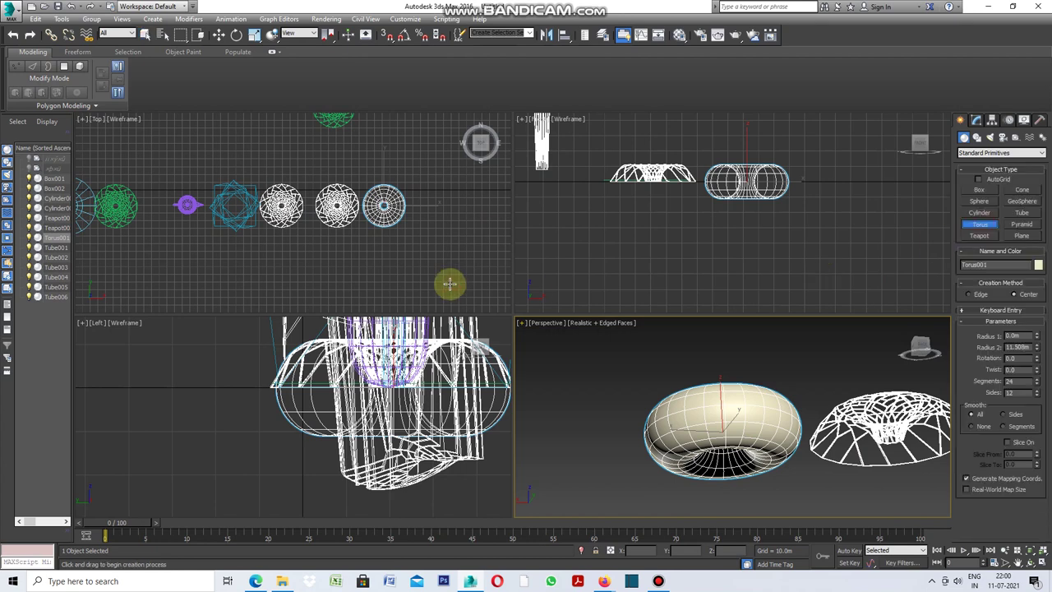
pyautogui.scroll(-2, 362, 254)
pyautogui.scroll(-1, 392, 259)
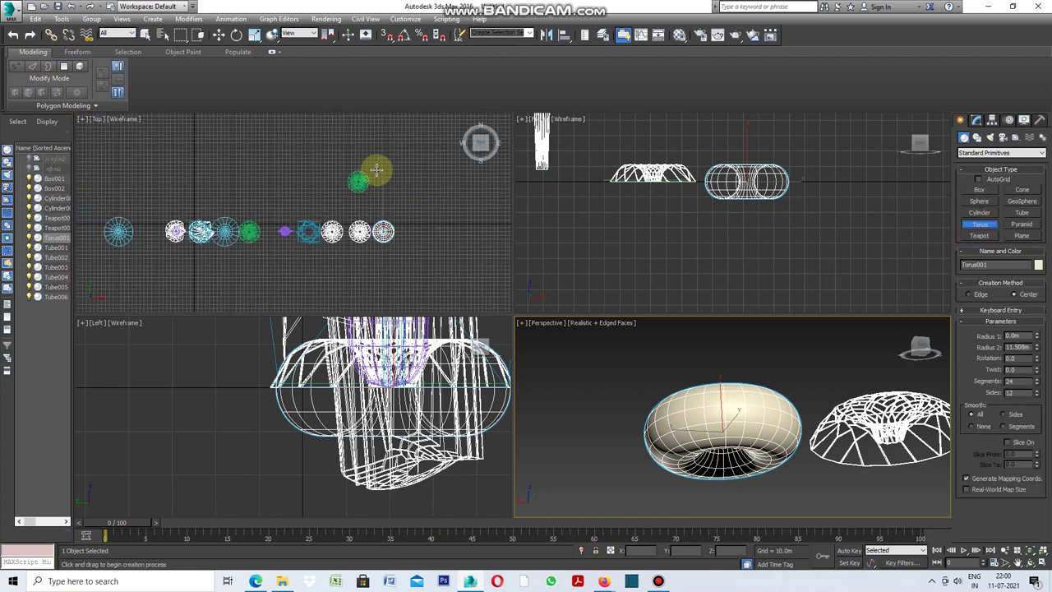
pyautogui.scroll(1, 370, 173)
pyautogui.scroll(1, 371, 175)
pyautogui.scroll(1, 370, 175)
pyautogui.scroll(1, 359, 175)
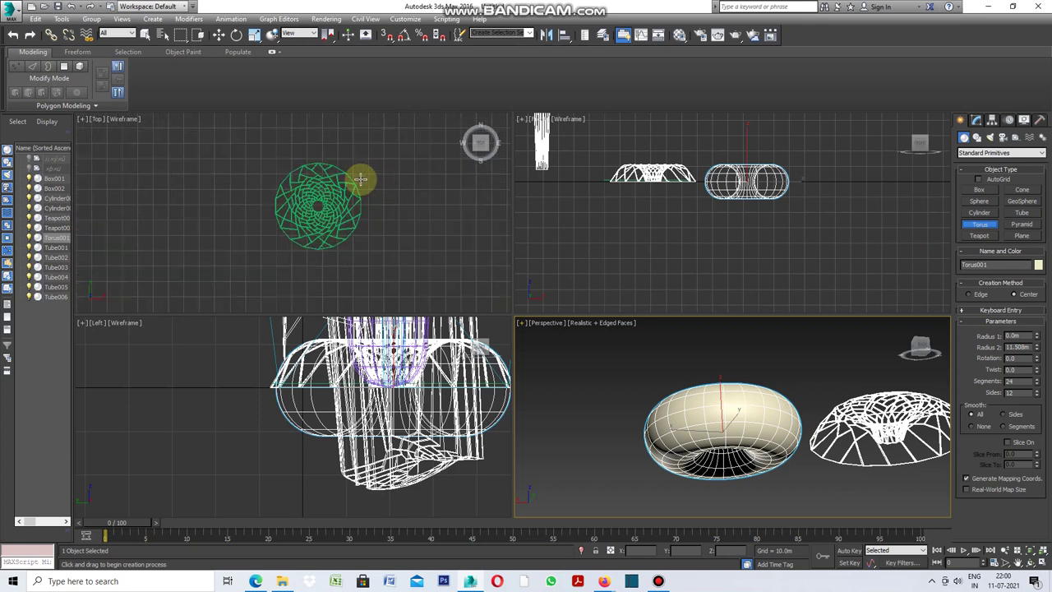
pyautogui.scroll(1, 341, 195)
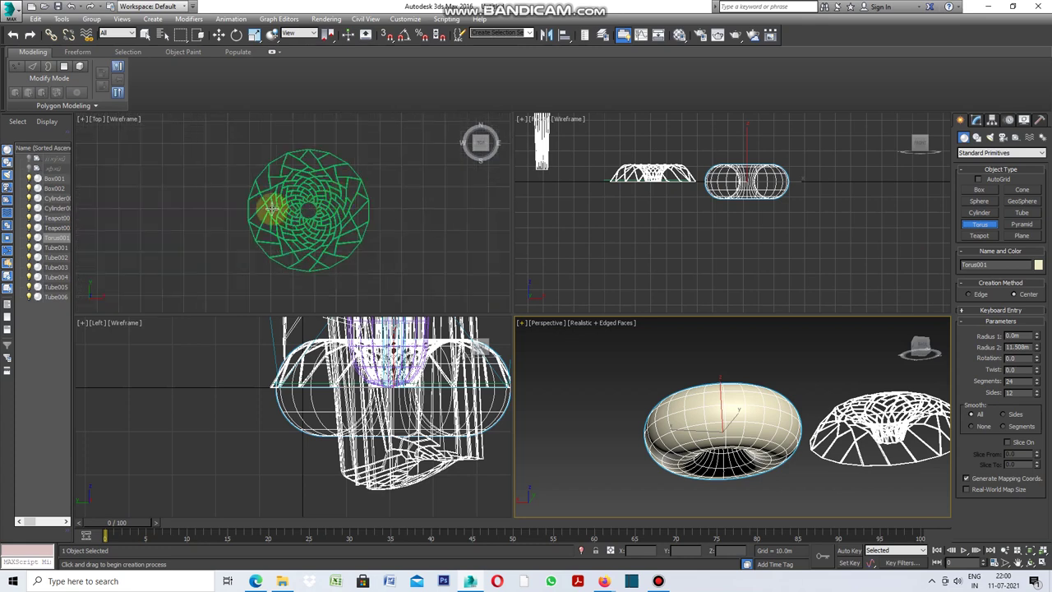
# Maximize the Top viewport and zoom in on the green disc
pyautogui.click(93, 126)
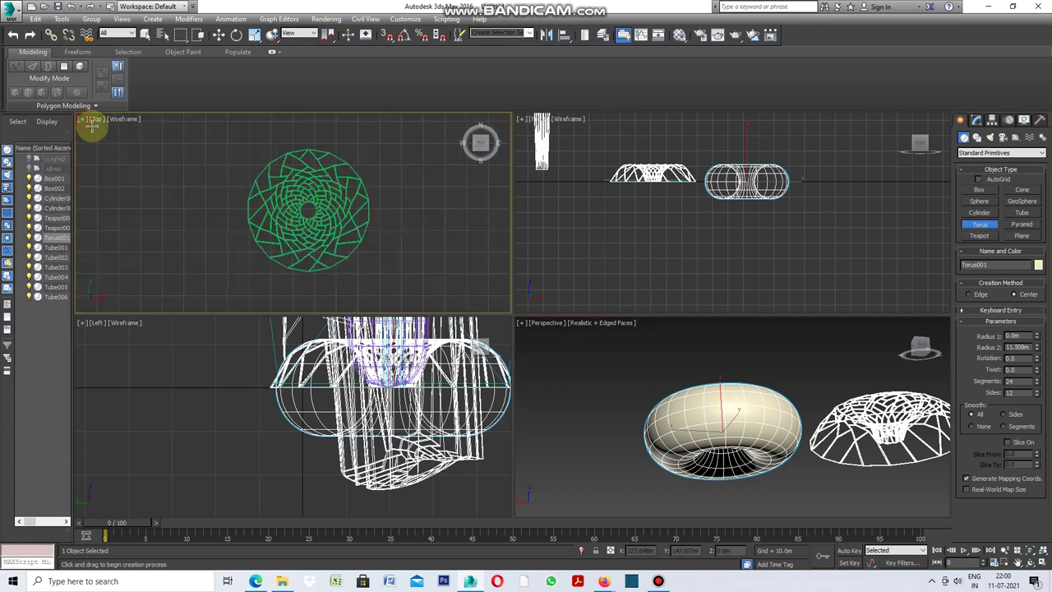
pyautogui.click(83, 120)
pyautogui.click(99, 124)
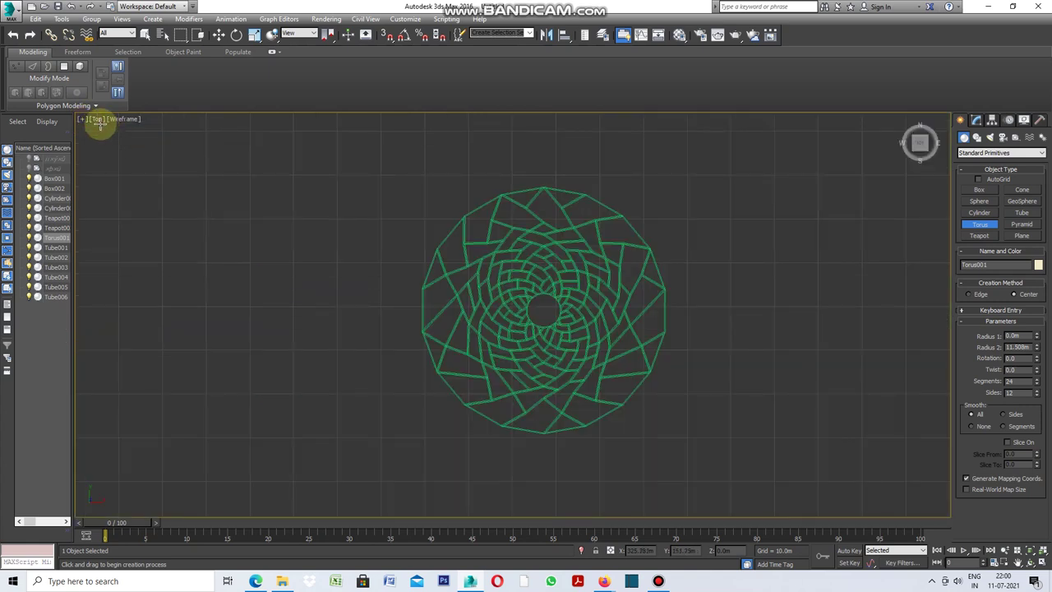
pyautogui.scroll(2, 423, 193)
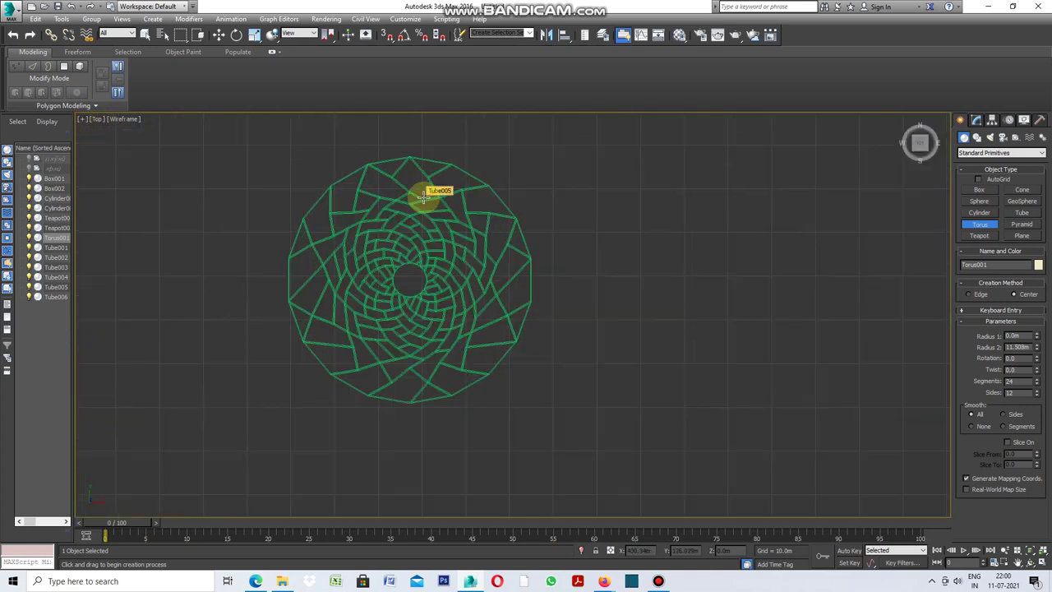
pyautogui.scroll(2, 423, 196)
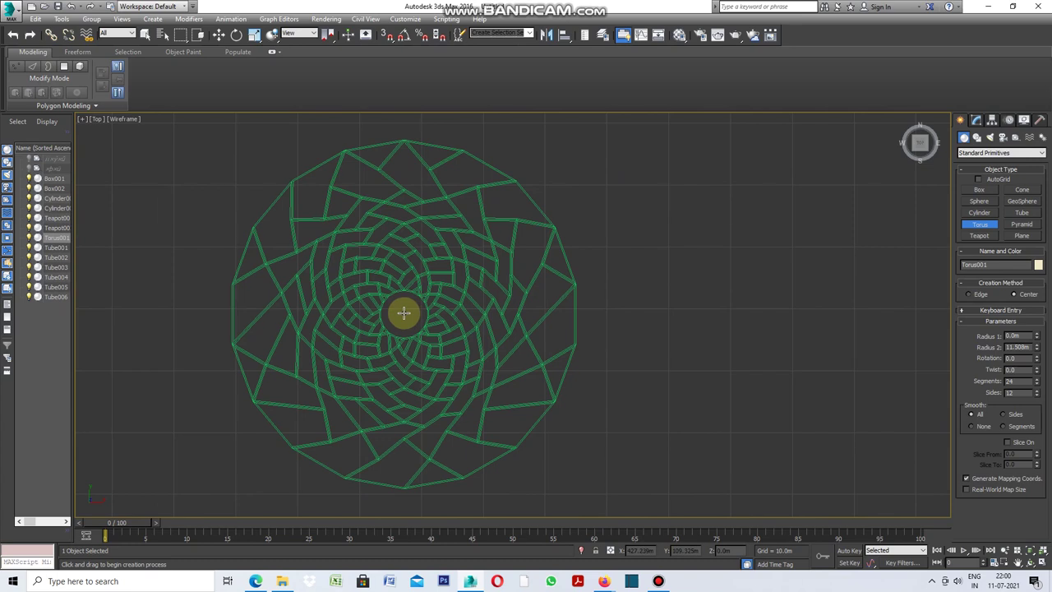
# Drag out Torus002 centred on the disc, radius 1 15.857m and radius 2 11.691m
pyautogui.moveTo(402, 312); pyautogui.dragTo(438, 313)
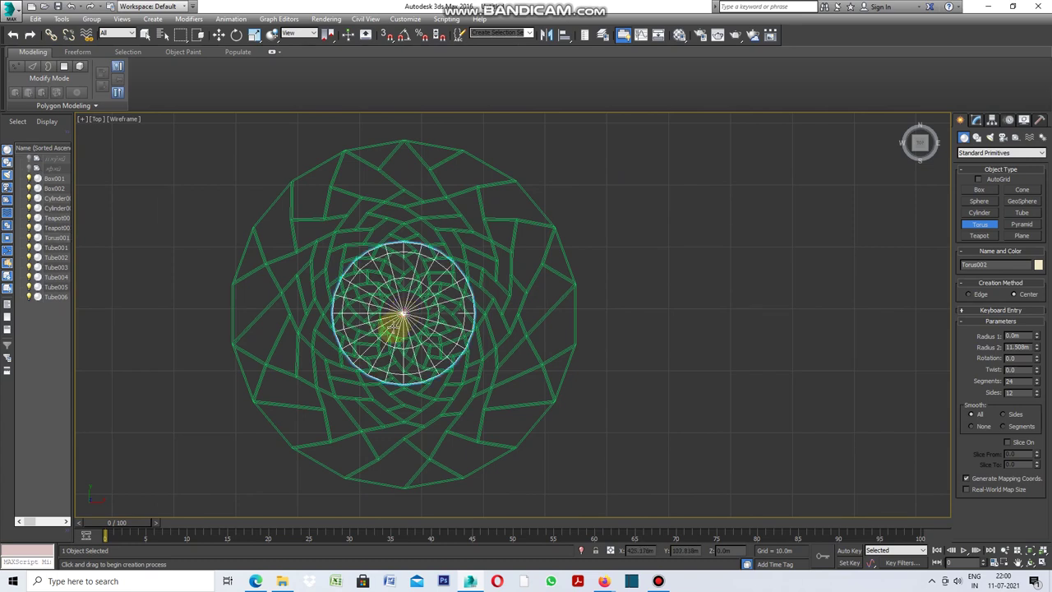
pyautogui.moveTo(375, 353); pyautogui.dragTo(330, 457)
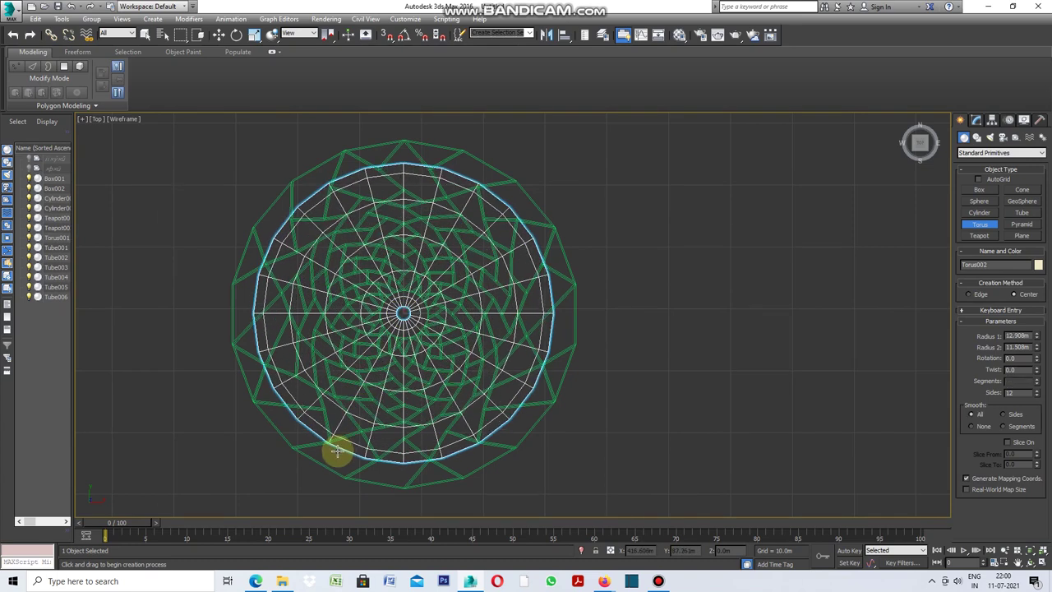
pyautogui.moveTo(330, 457); pyautogui.dragTo(329, 466)
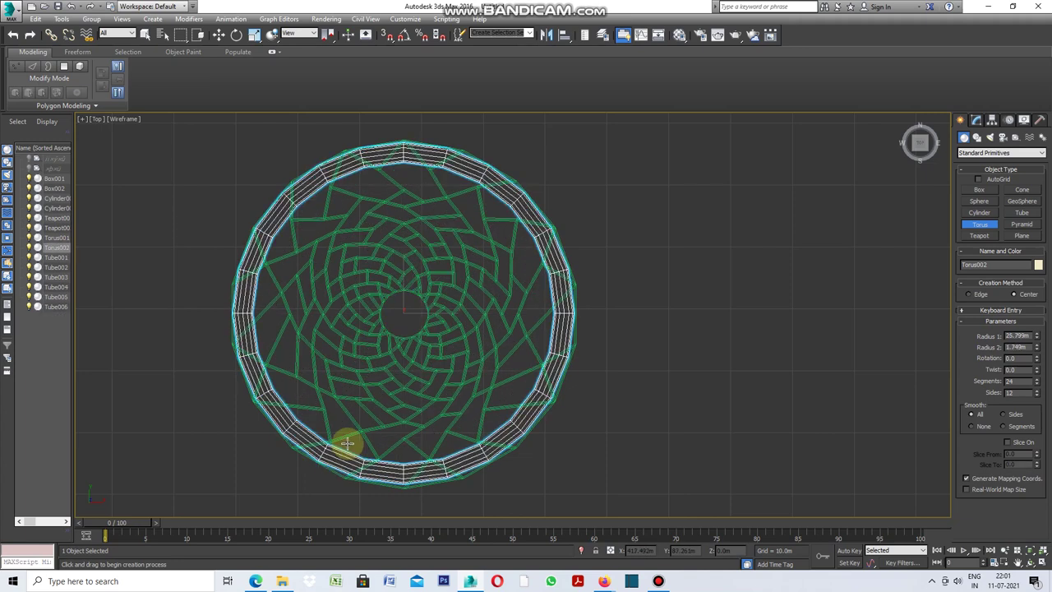
pyautogui.click(408, 347)
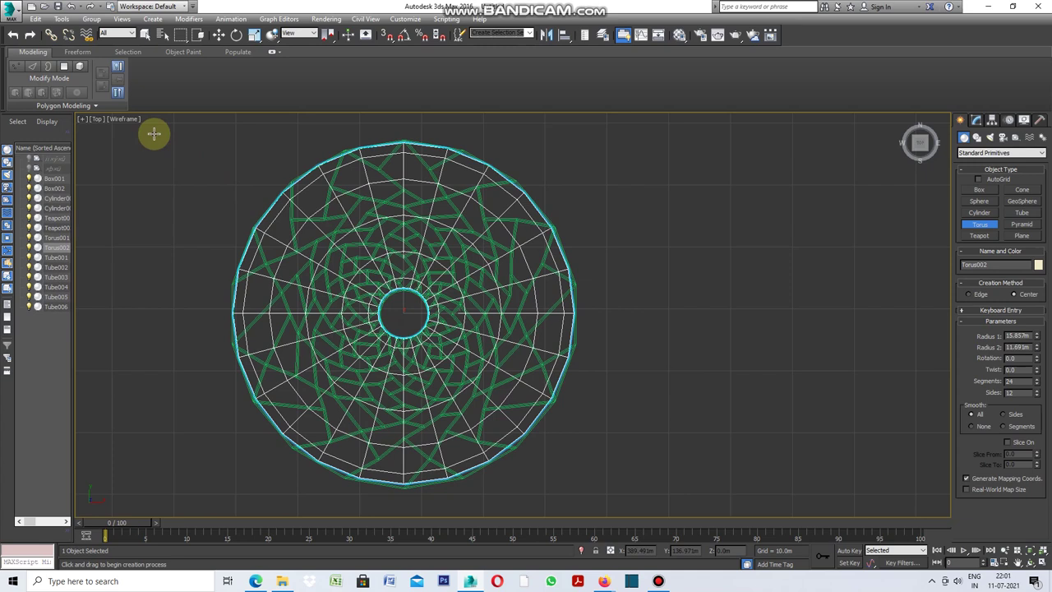
pyautogui.click(82, 120)
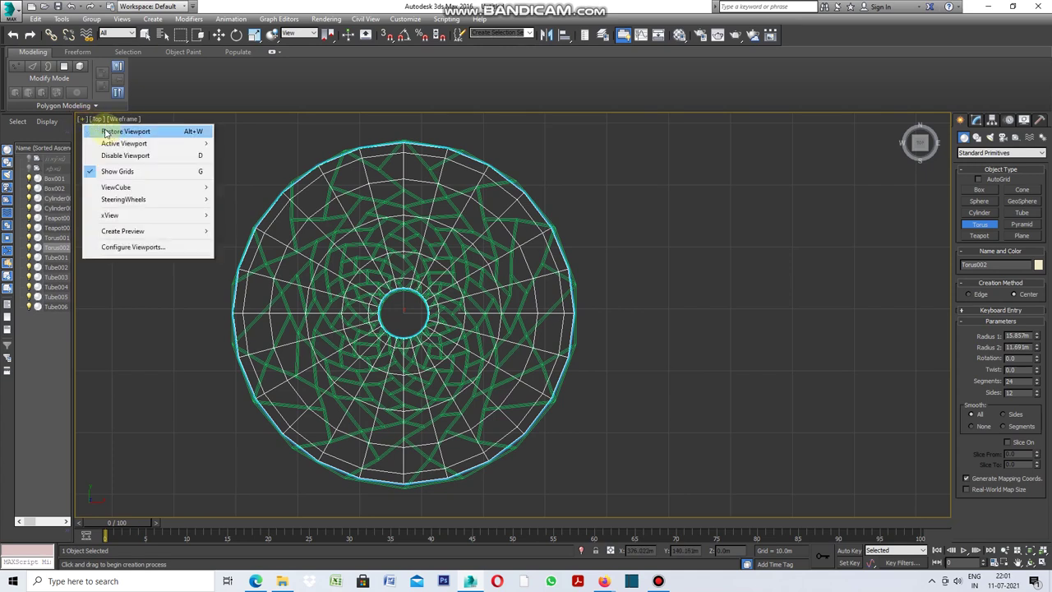
# Restore four viewports, then maximize Perspective showing Torus002 beside Torus001 and the column
pyautogui.click(108, 133)
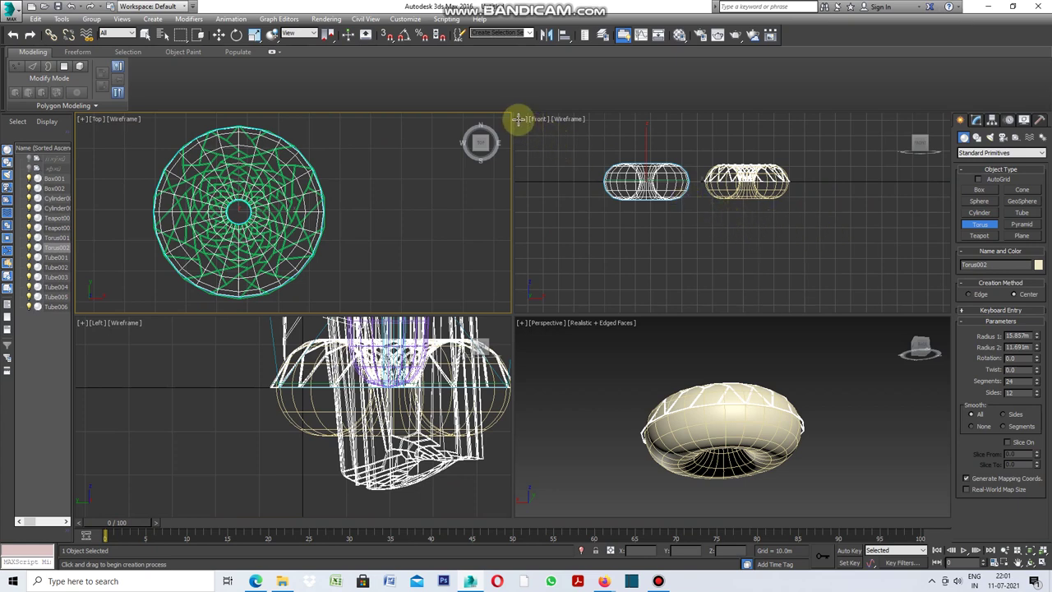
pyautogui.scroll(-10, 697, 422)
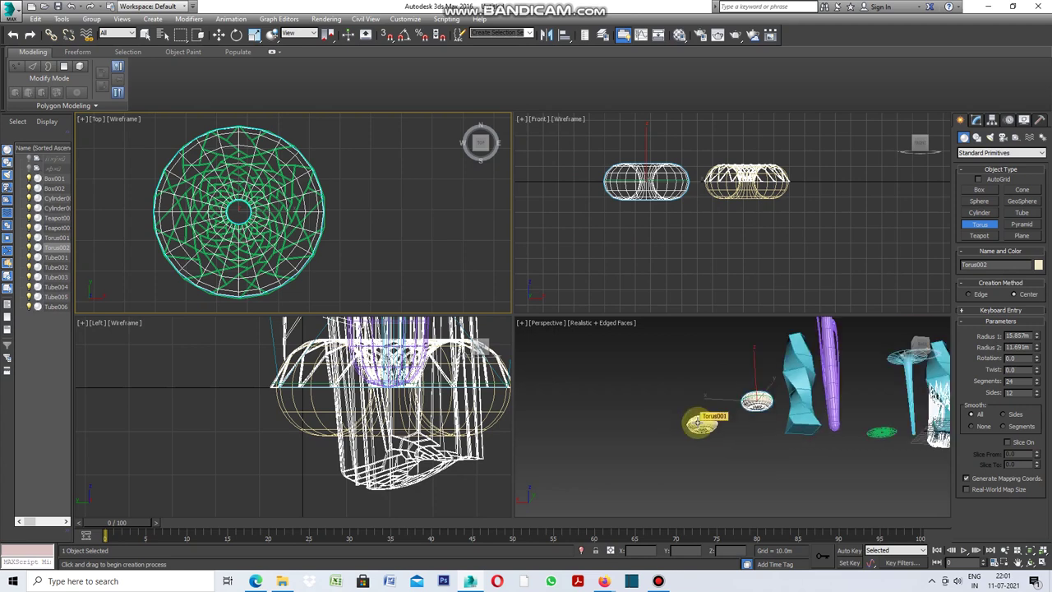
pyautogui.scroll(2, 772, 400)
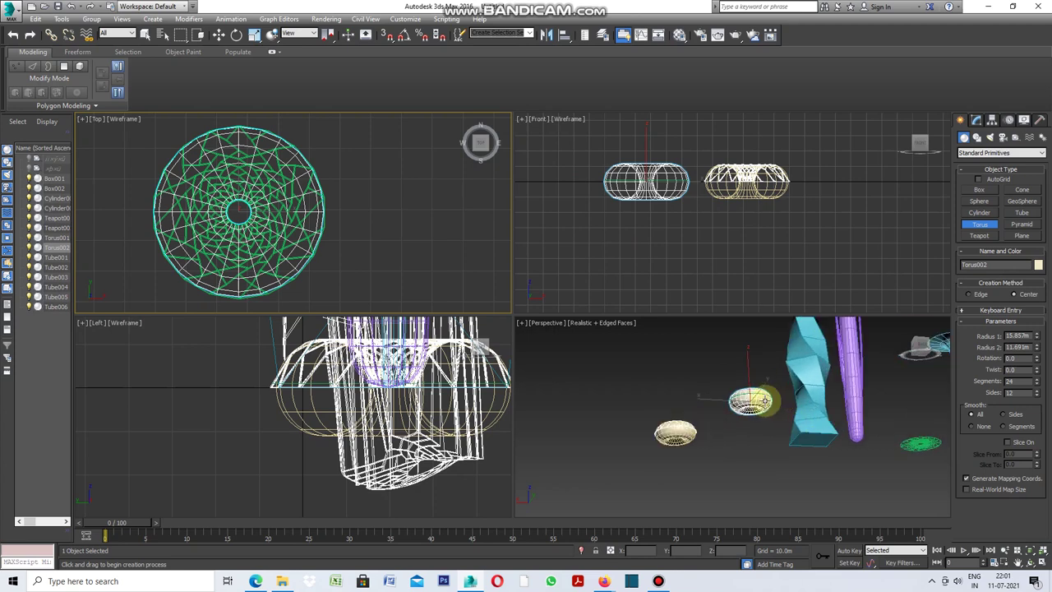
pyautogui.scroll(6, 773, 400)
pyautogui.scroll(-6, 726, 409)
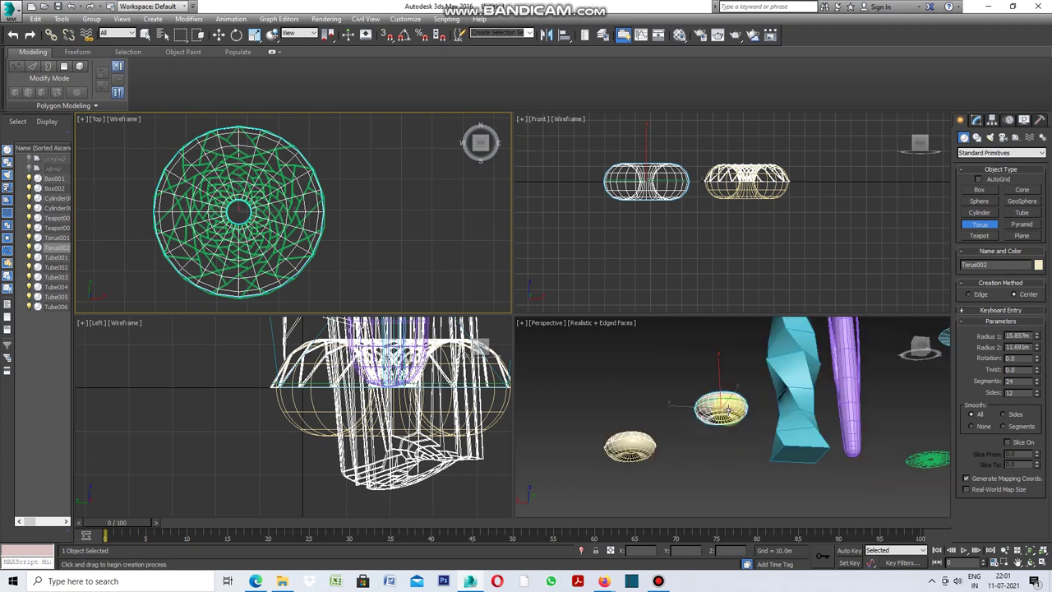
pyautogui.scroll(3, 639, 463)
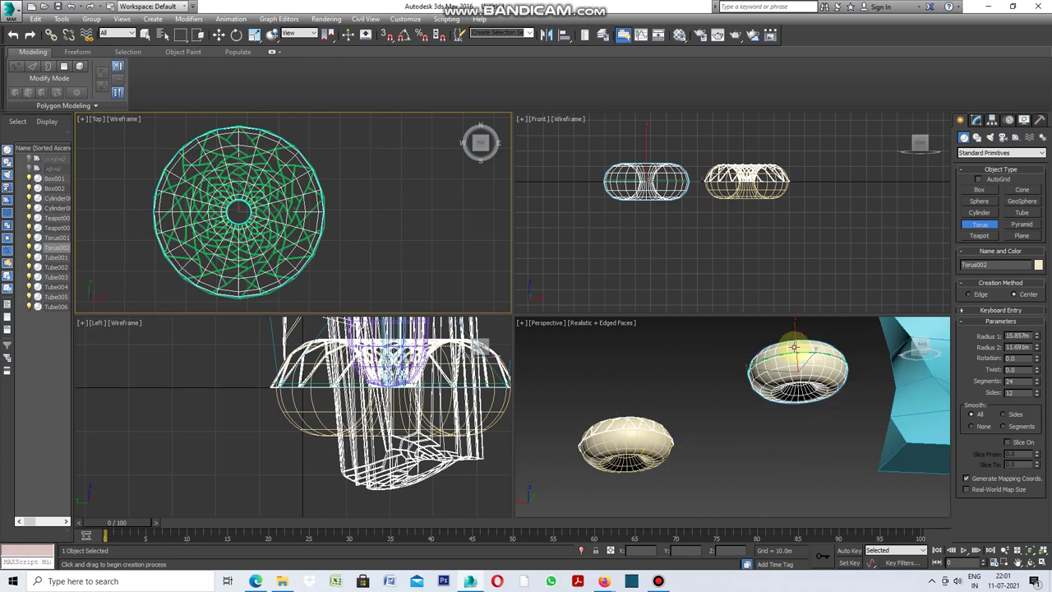
pyautogui.scroll(-3, 715, 422)
pyautogui.scroll(2, 769, 392)
pyautogui.scroll(3, 743, 398)
pyautogui.scroll(-2, 744, 398)
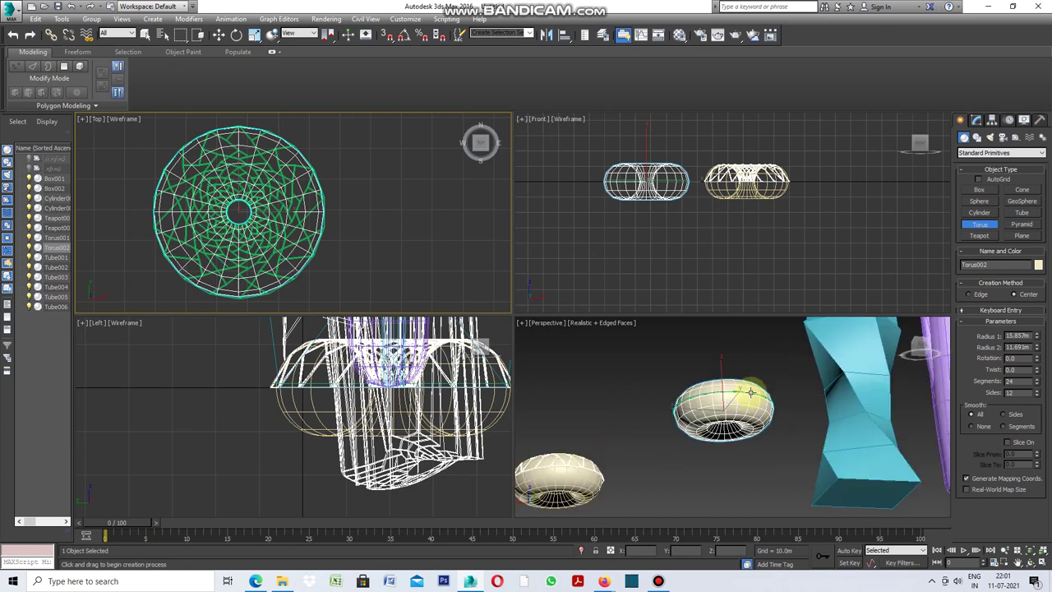
pyautogui.click(525, 327)
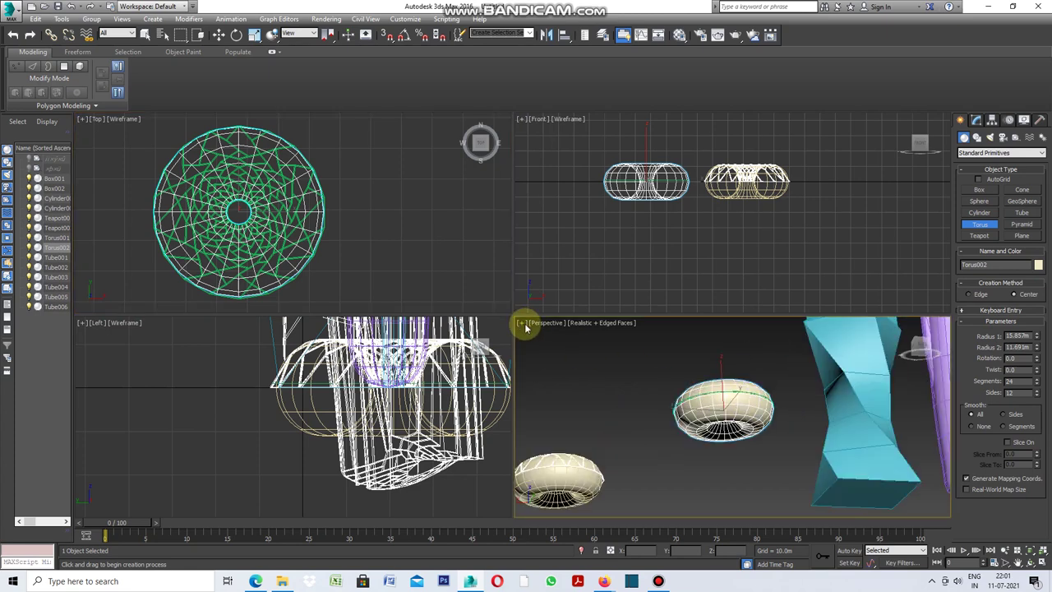
pyautogui.click(524, 323)
pyautogui.click(552, 339)
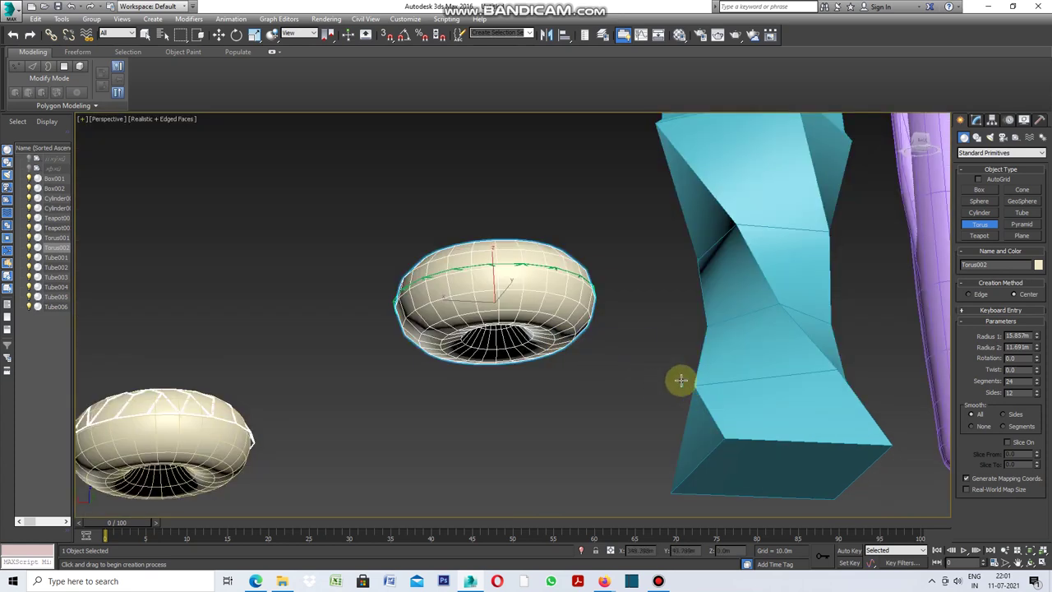
# Give Torus002 a TurboSmooth modifier with 2 iterations and Isoline Display on
pyautogui.click(978, 120)
pyautogui.click(1041, 149)
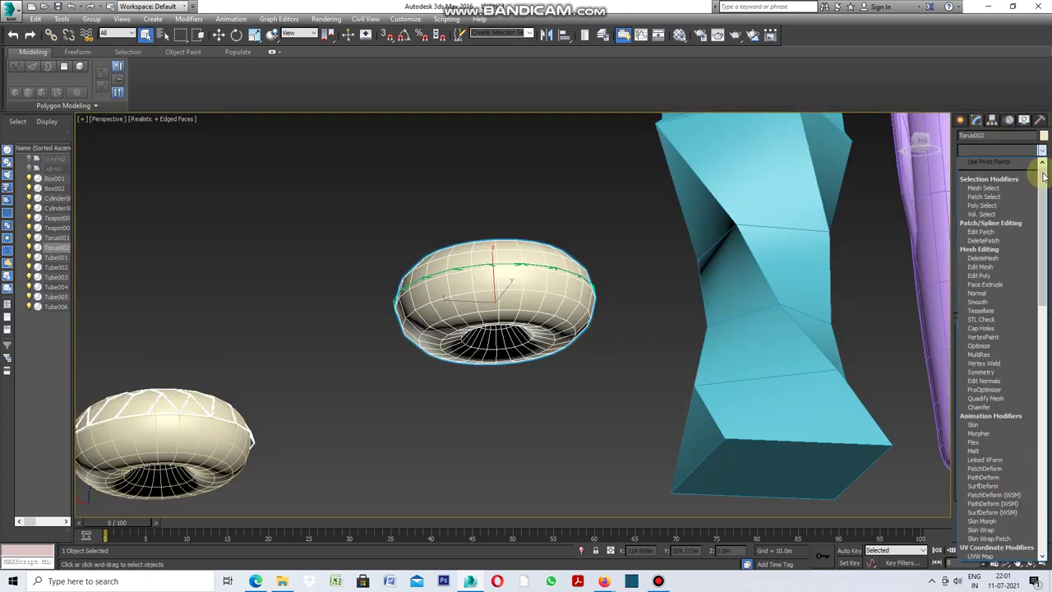
pyautogui.moveTo(1043, 185); pyautogui.dragTo(1044, 310)
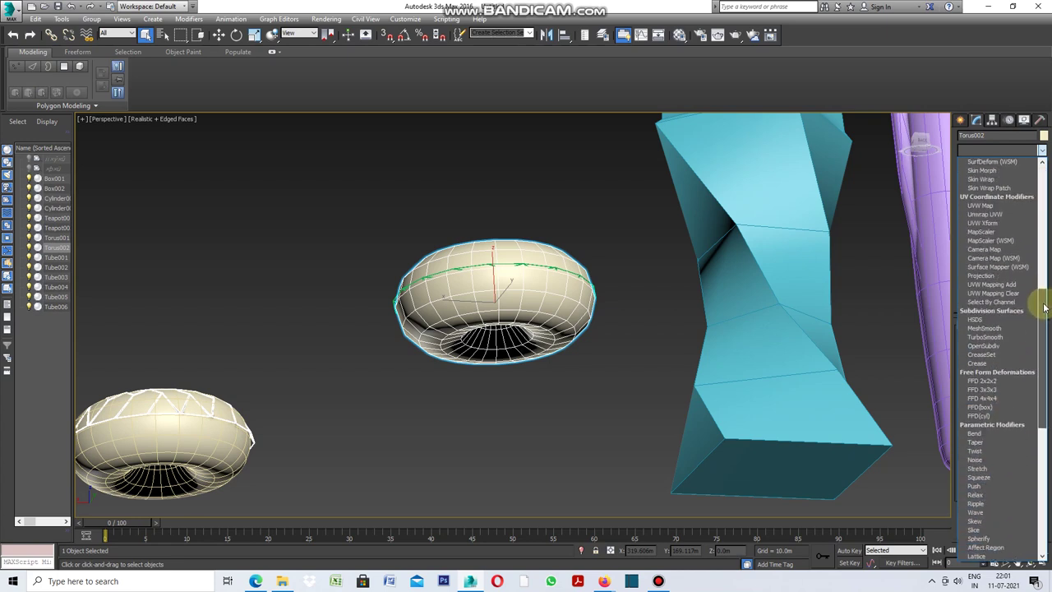
pyautogui.click(993, 338)
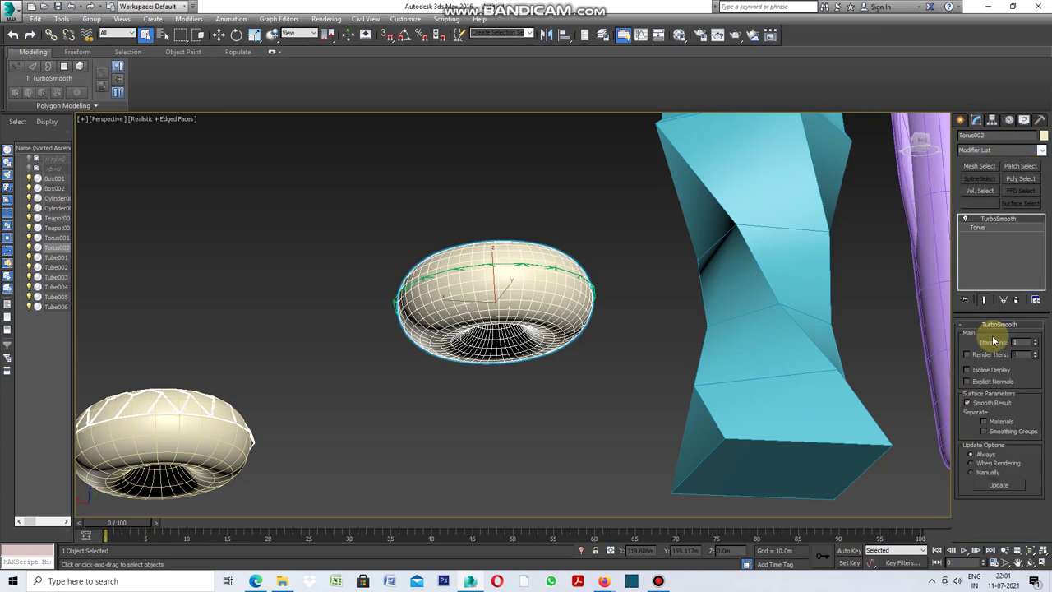
pyautogui.click(1035, 343)
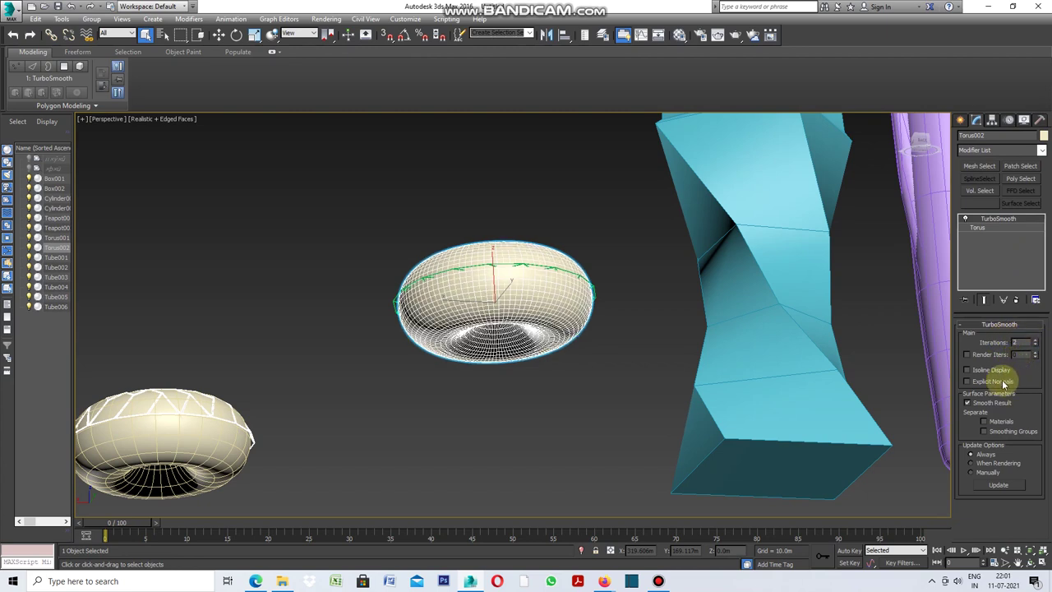
pyautogui.click(967, 371)
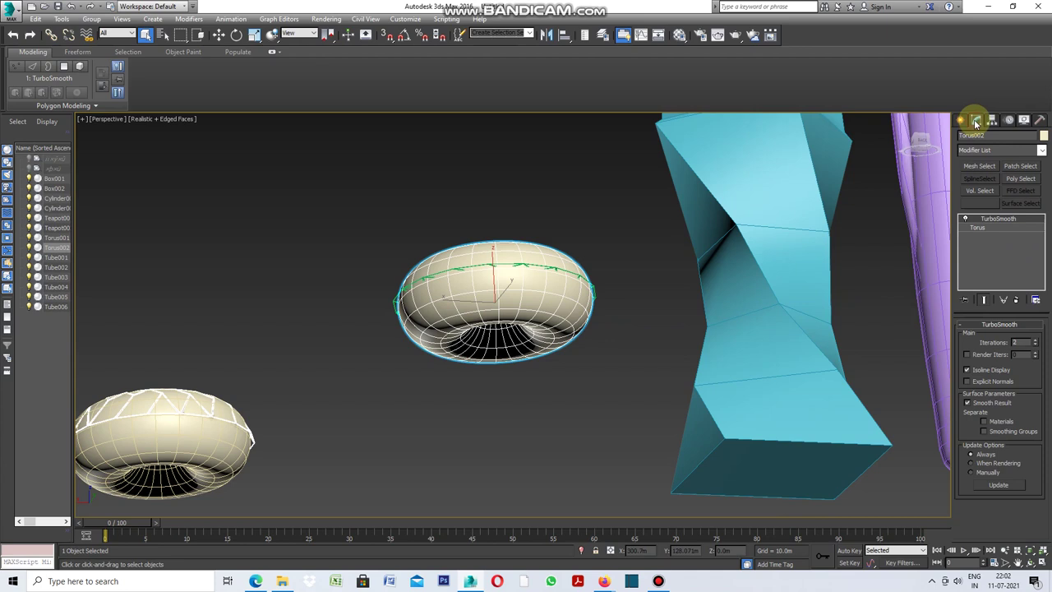
pyautogui.click(1042, 151)
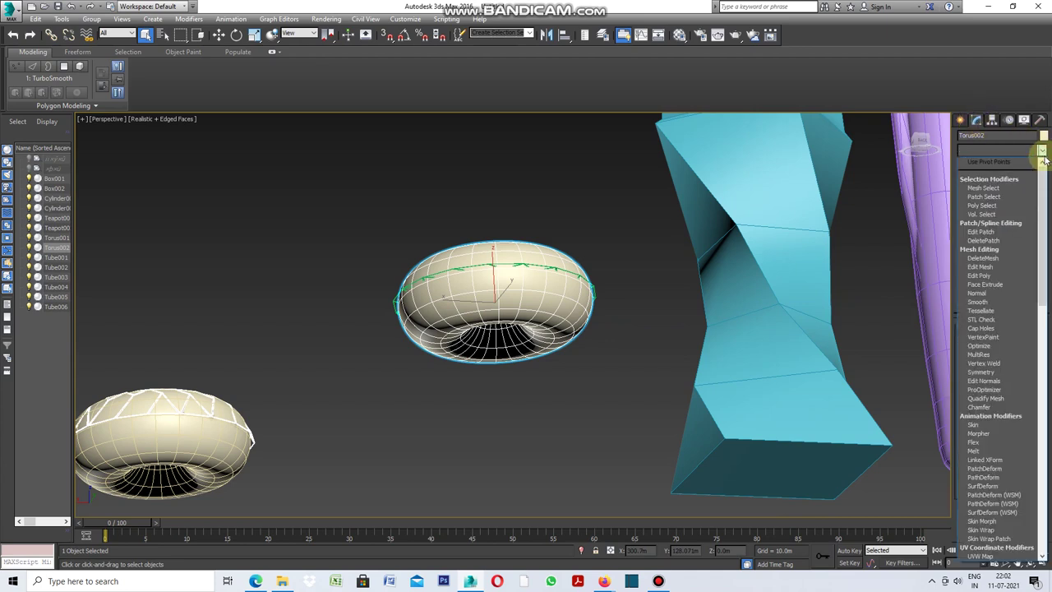
pyautogui.moveTo(1046, 180); pyautogui.dragTo(1048, 354)
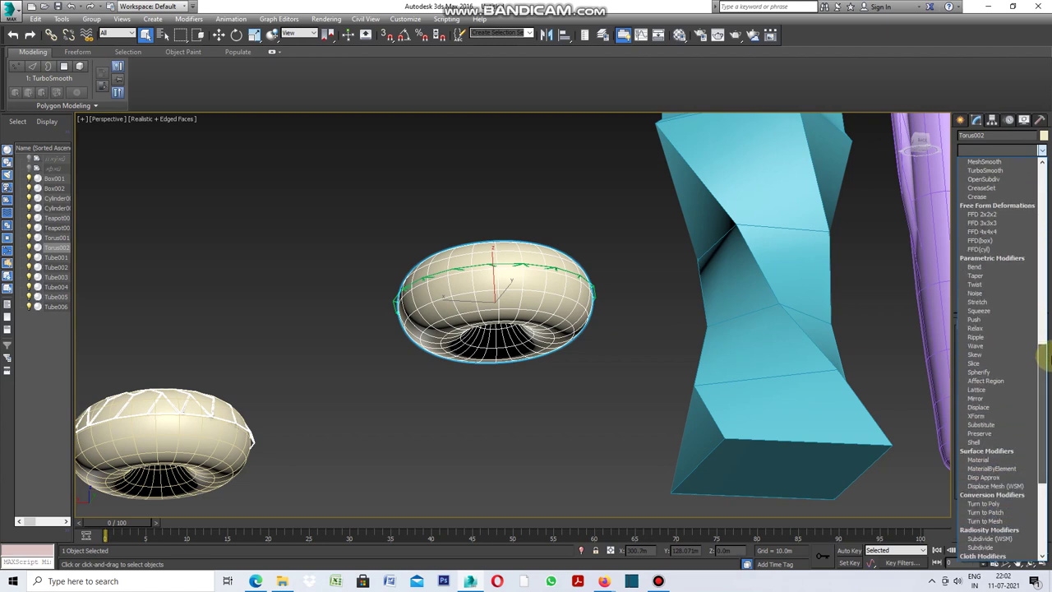
# Add an XForm modifier above TurboSmooth, select its Gizmo, and restore four viewports
pyautogui.click(976, 416)
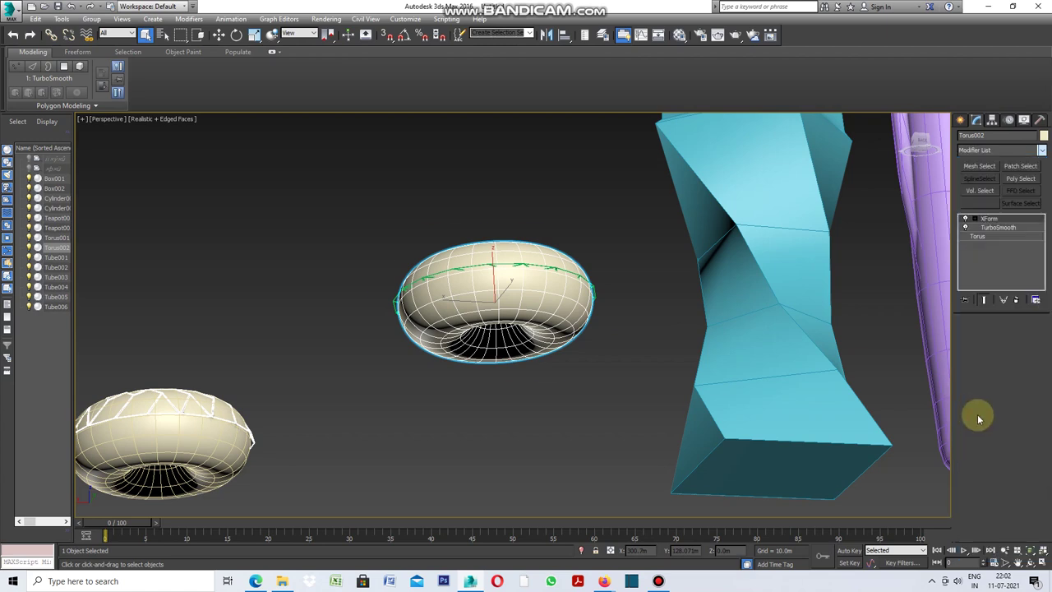
pyautogui.click(1003, 220)
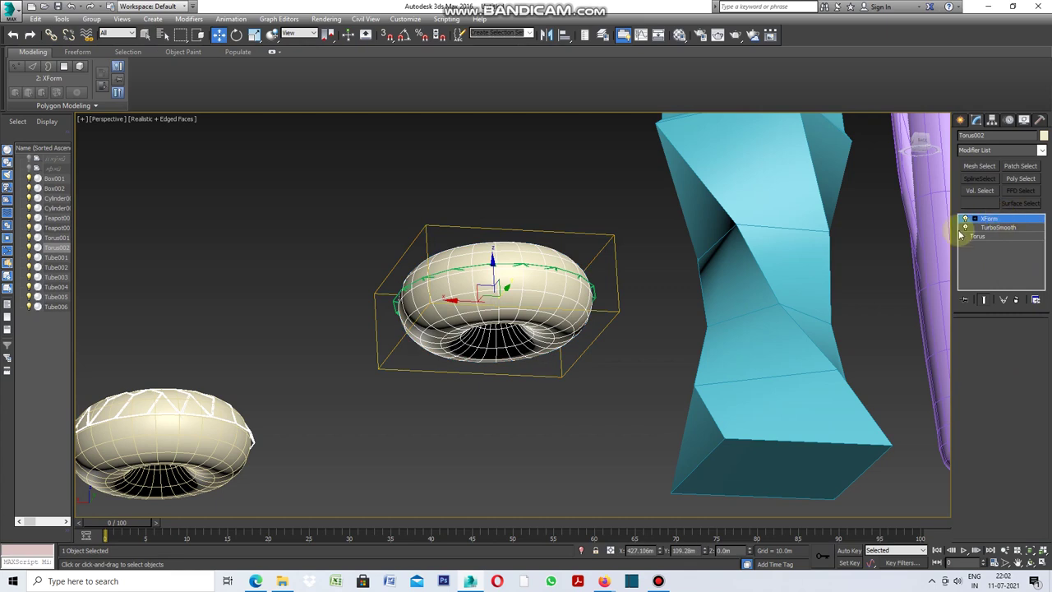
pyautogui.click(81, 120)
pyautogui.click(107, 132)
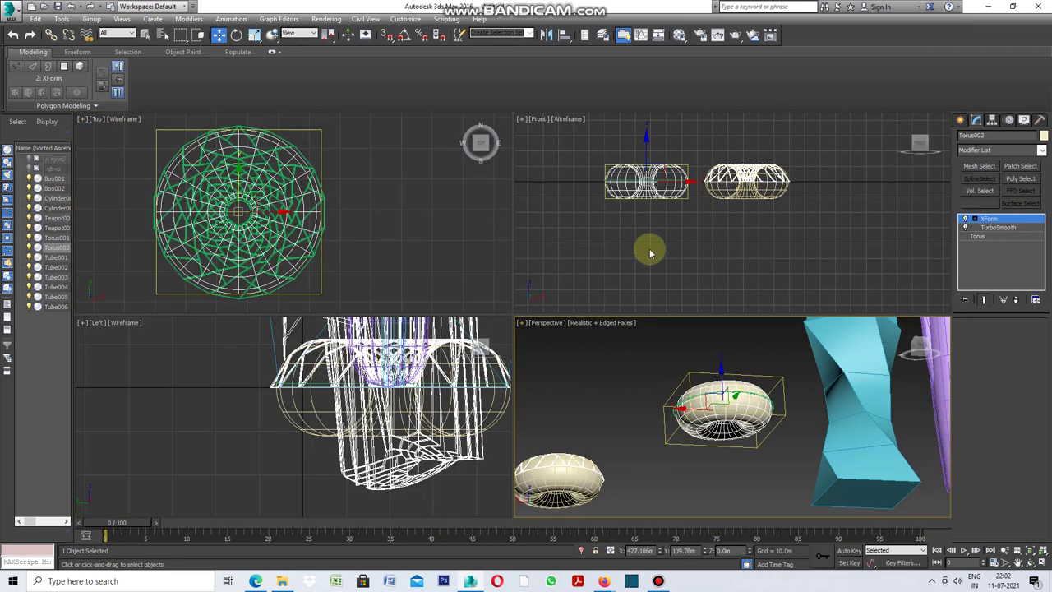
pyautogui.click(522, 122)
# In a maximized Front view, uniformly scale the XForm gizmo down to flatten the torus
pyautogui.click(542, 129)
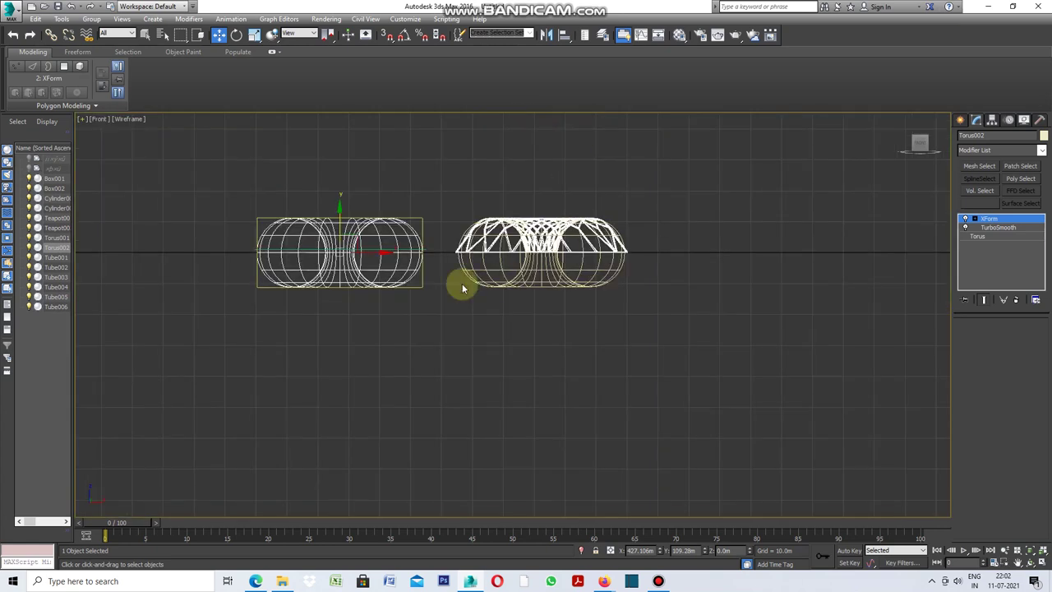
pyautogui.scroll(2, 332, 250)
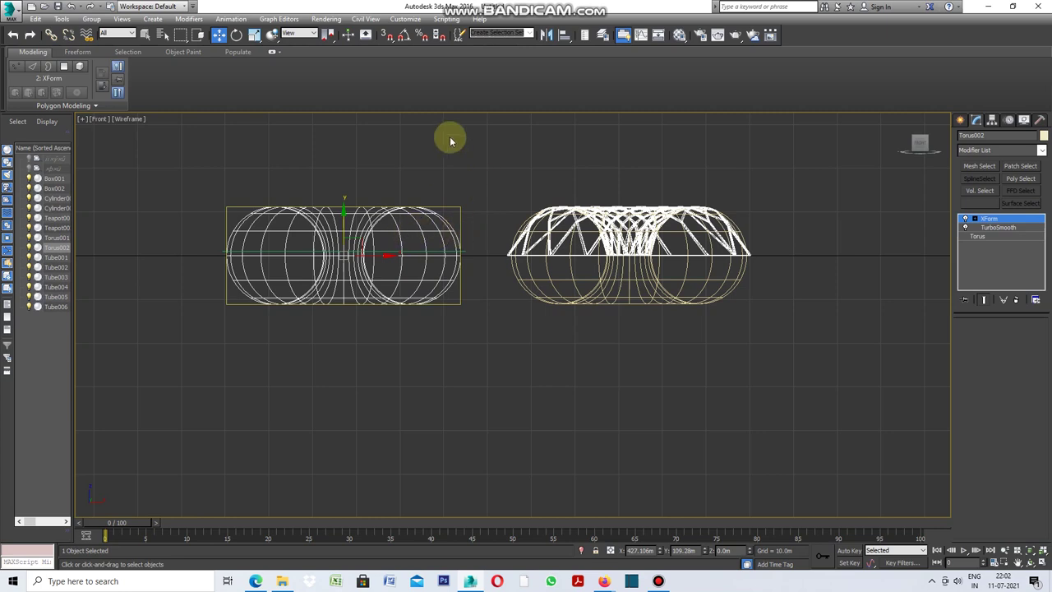
pyautogui.click(256, 37)
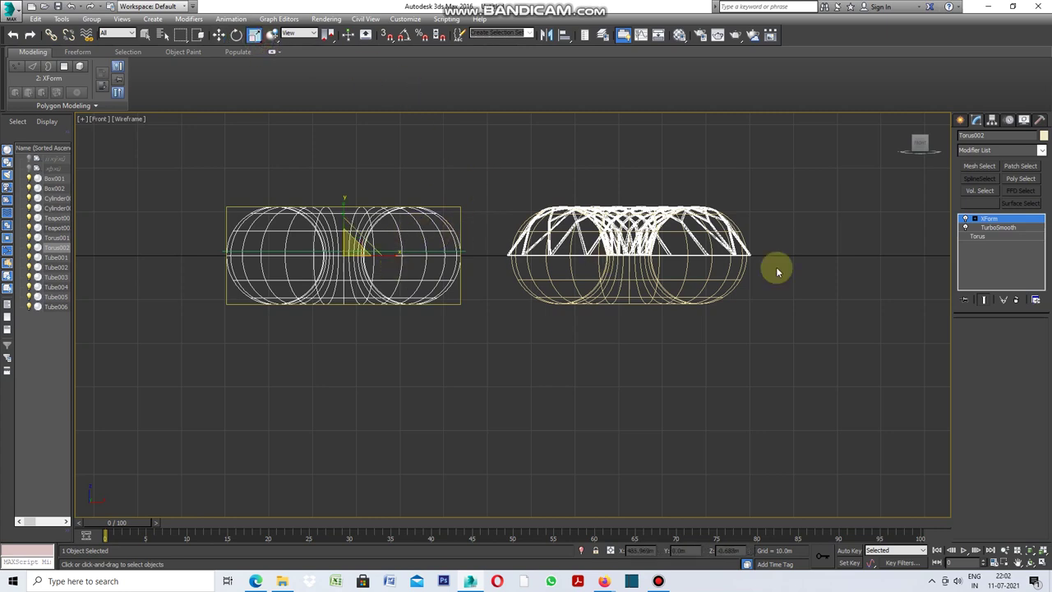
pyautogui.click(1004, 220)
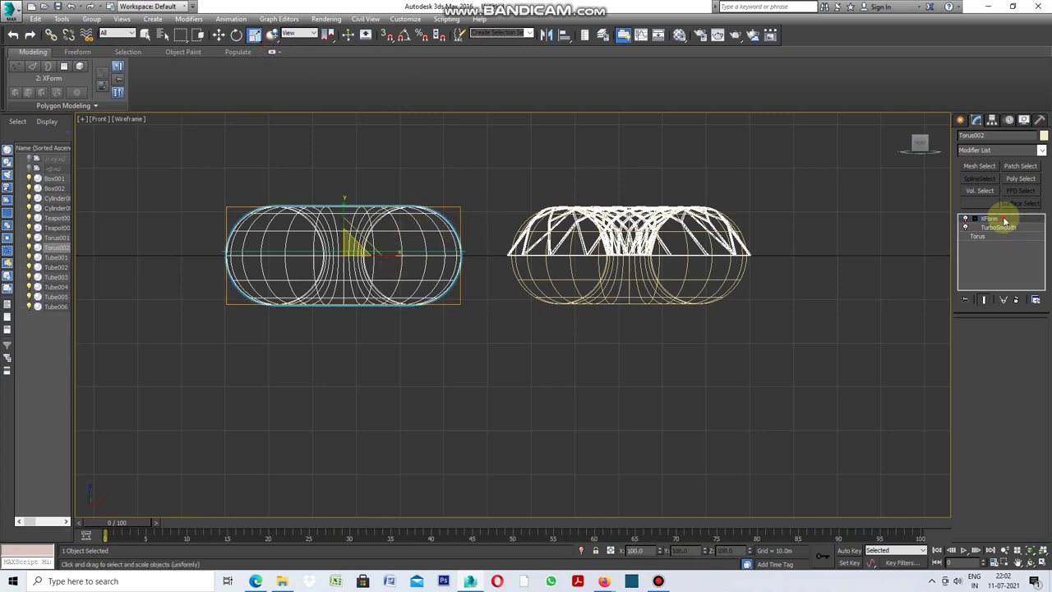
pyautogui.click(1004, 220)
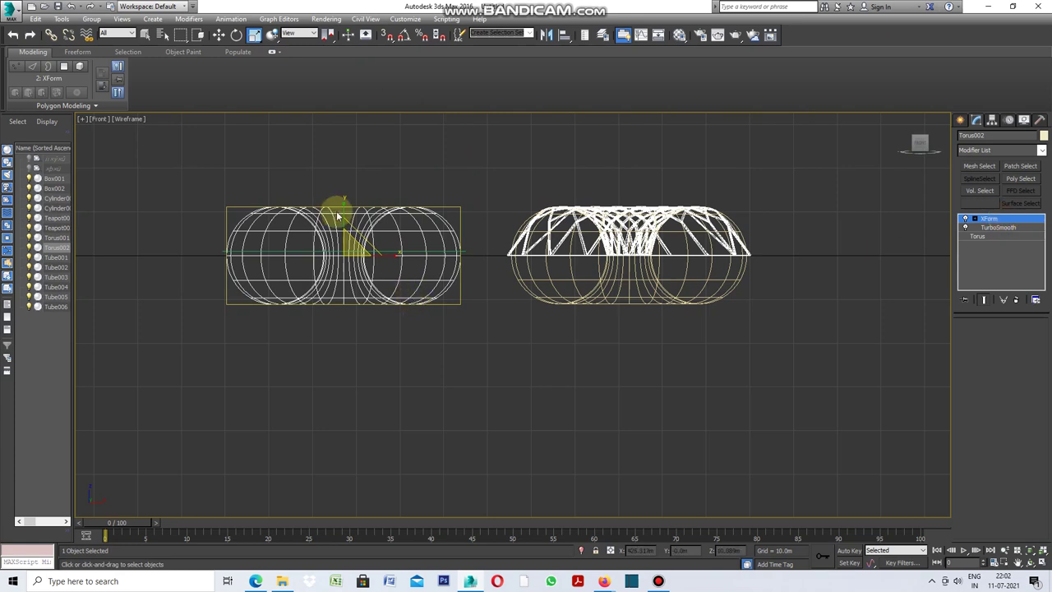
pyautogui.moveTo(341, 214); pyautogui.dragTo(348, 352)
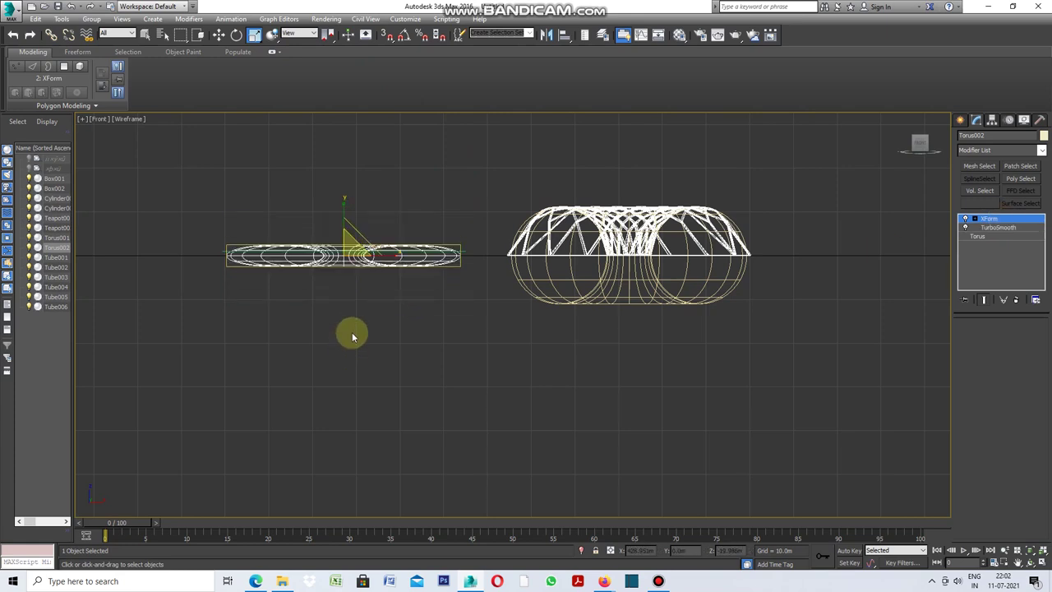
pyautogui.scroll(1, 343, 279)
pyautogui.moveTo(345, 204); pyautogui.dragTo(342, 333)
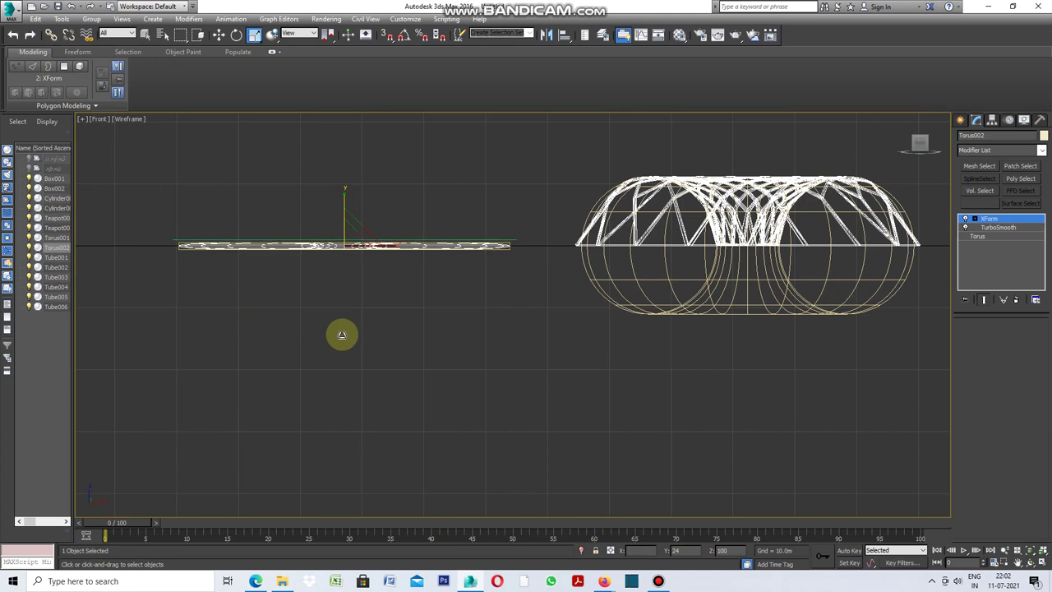
pyautogui.moveTo(345, 205); pyautogui.dragTo(340, 383)
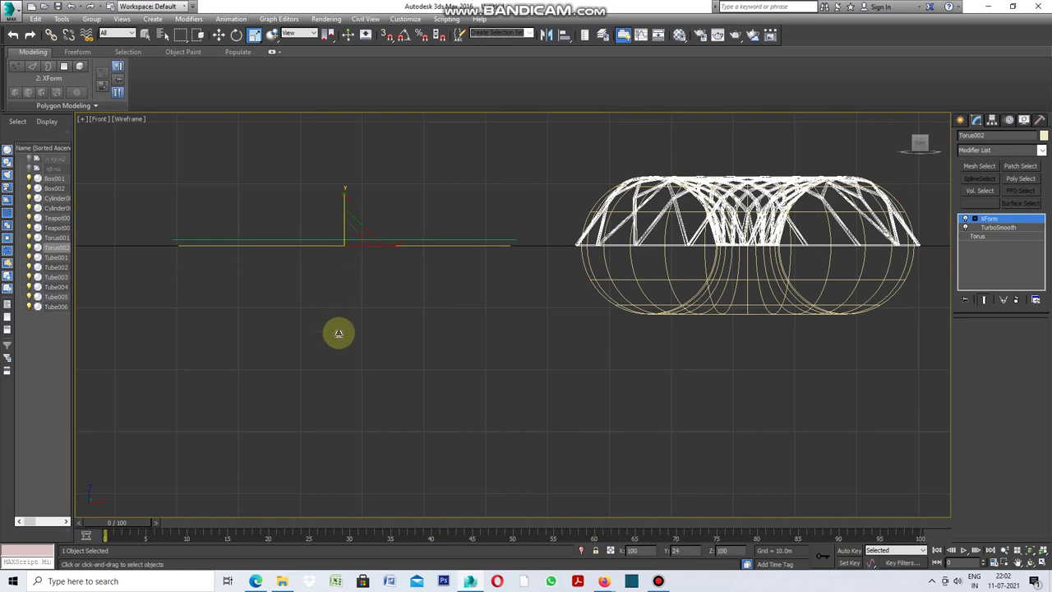
# Toggle the XForm modifier off and on to compare, then restore four viewports
pyautogui.click(966, 219)
pyautogui.click(967, 219)
pyautogui.click(966, 219)
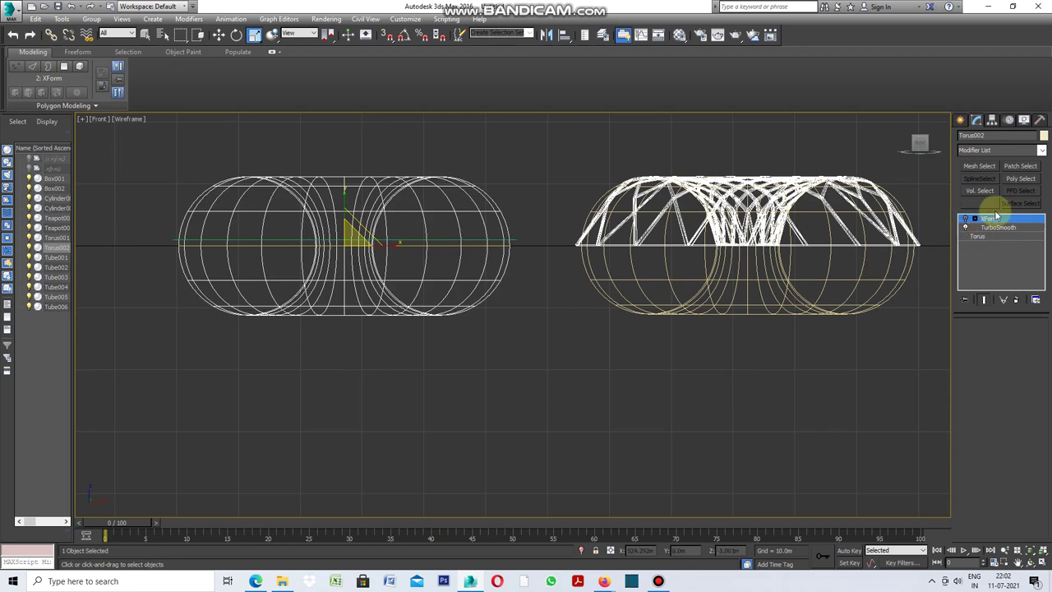
pyautogui.click(966, 220)
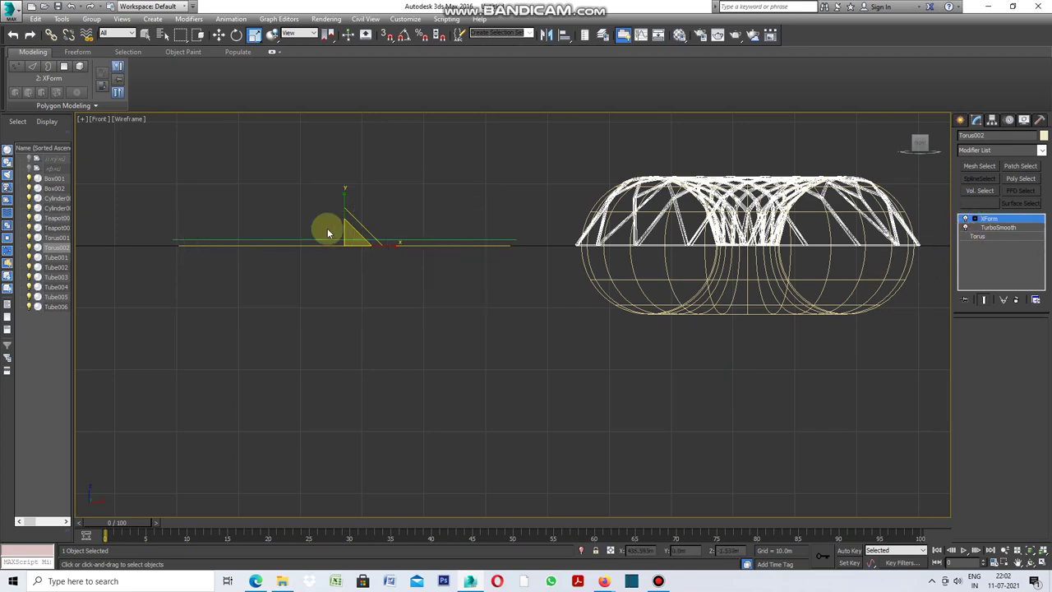
pyautogui.click(83, 120)
pyautogui.click(111, 133)
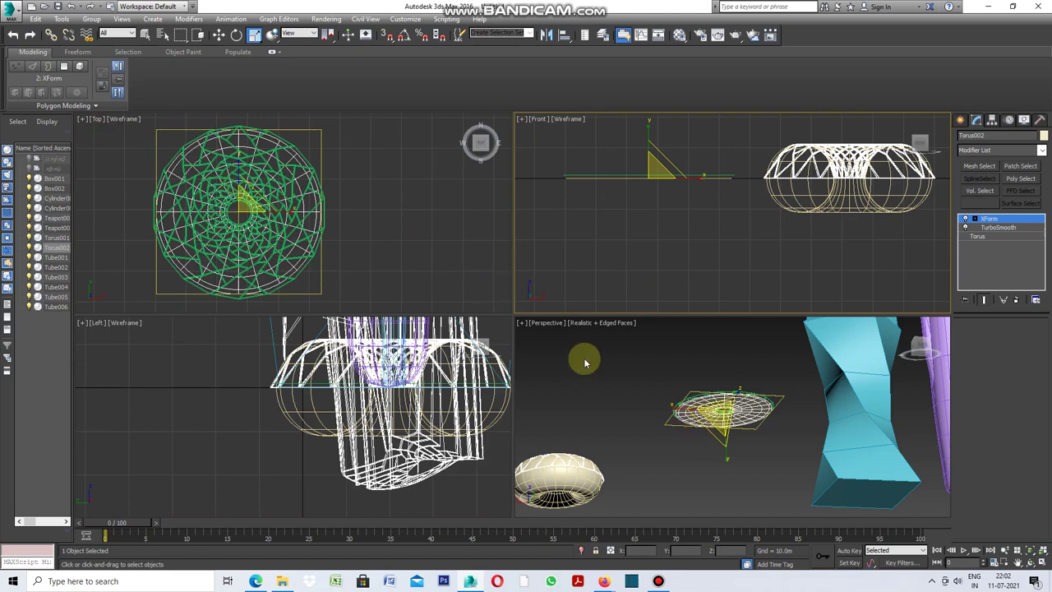
pyautogui.click(520, 322)
# Maximize Perspective and orbit to frame the flattened disc beneath the lattice
pyautogui.click(545, 336)
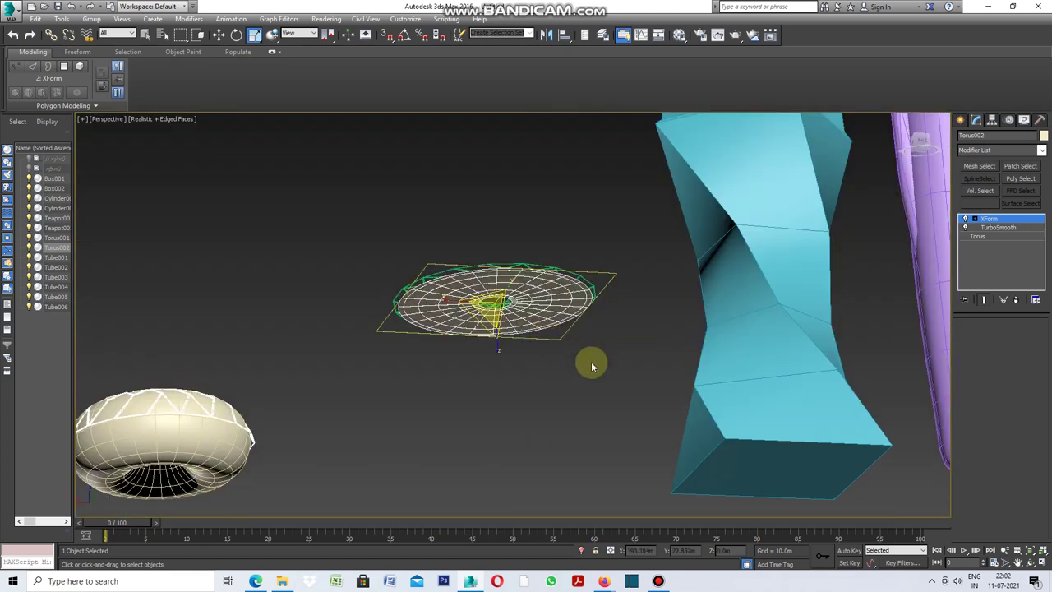
pyautogui.click(1028, 561)
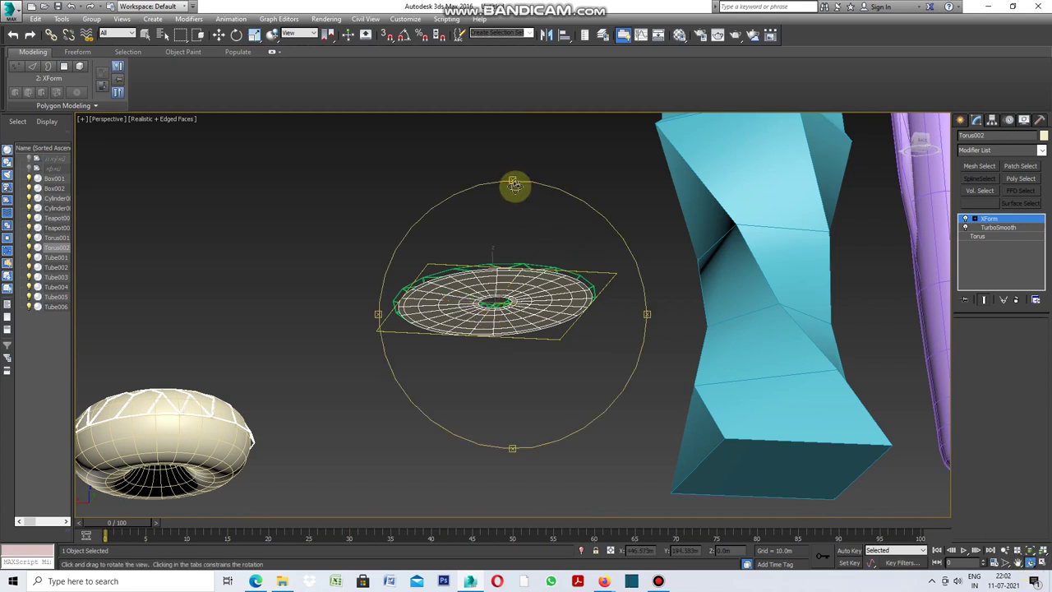
pyautogui.moveTo(514, 186)
pyautogui.mouseDown()
pyautogui.moveTo(515, 233)
pyautogui.moveTo(535, 265)
pyautogui.mouseUp()
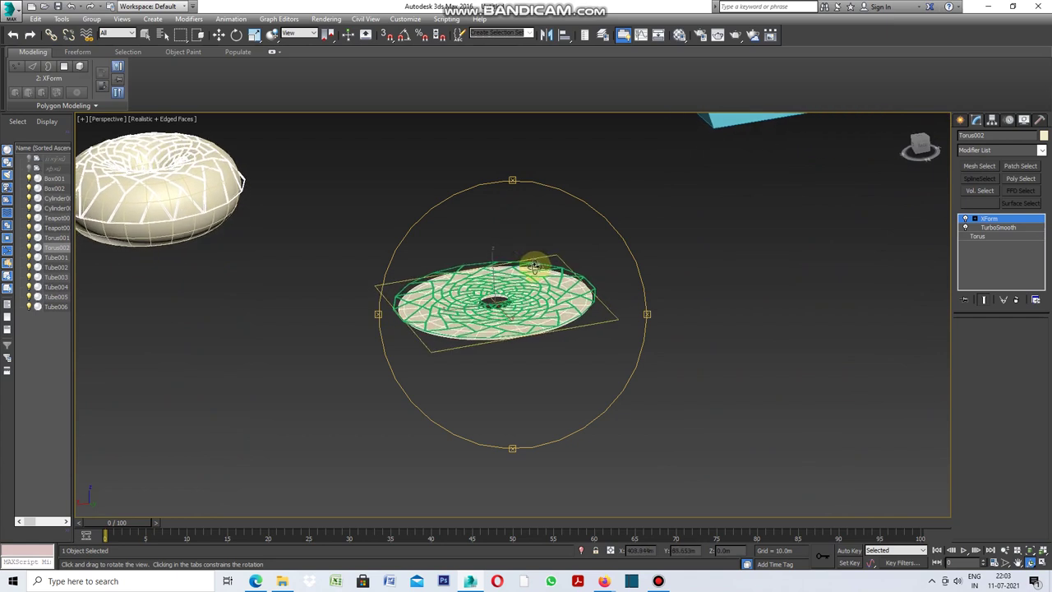
pyautogui.moveTo(521, 191)
pyautogui.mouseDown()
pyautogui.moveTo(512, 186)
pyautogui.moveTo(512, 195)
pyautogui.mouseUp()
pyautogui.moveTo(512, 276); pyautogui.dragTo(505, 301)
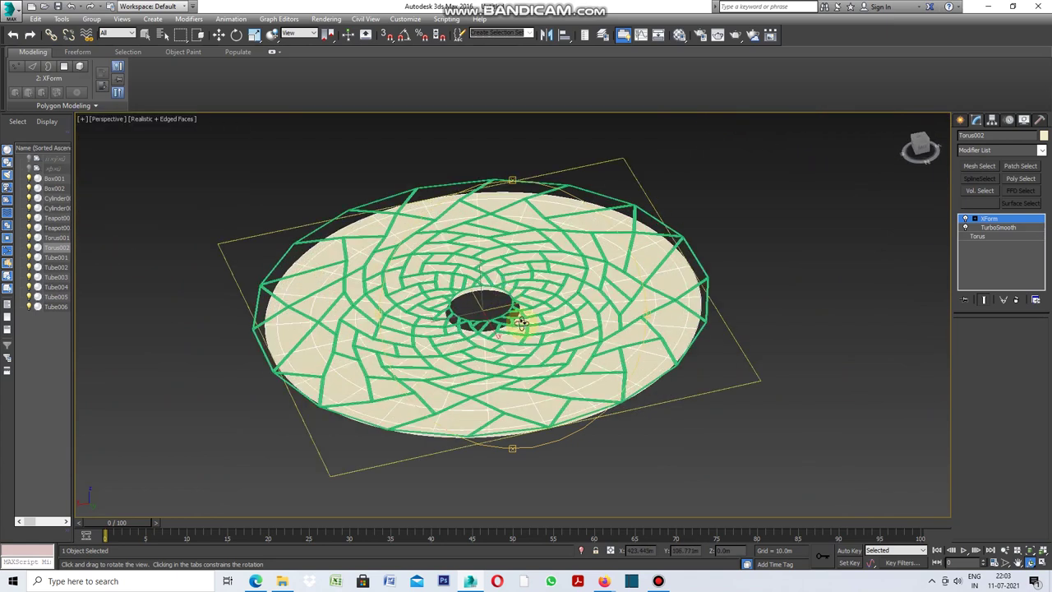
pyautogui.click(145, 36)
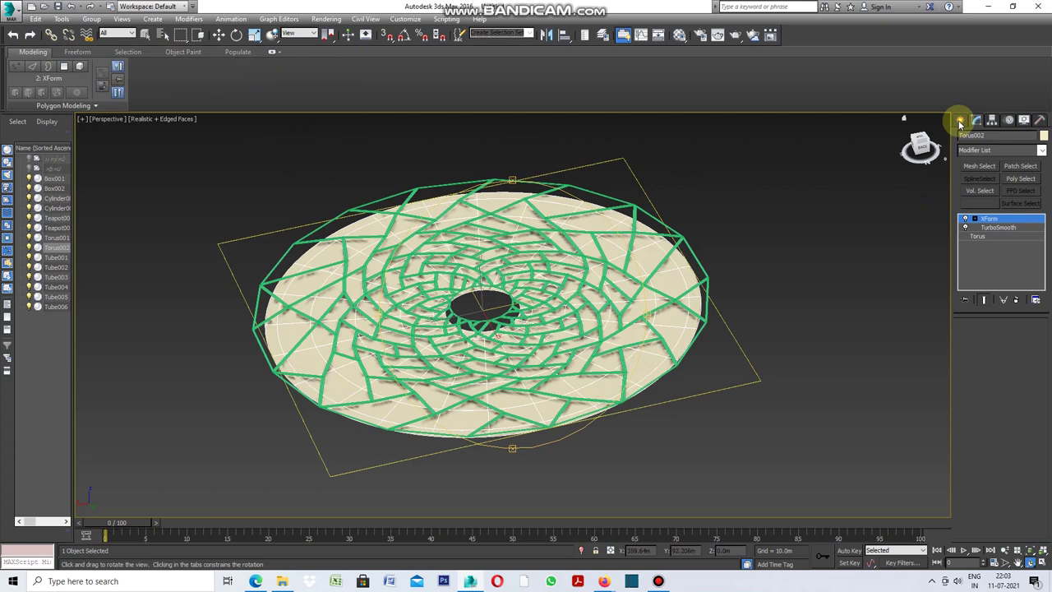
pyautogui.click(959, 120)
pyautogui.click(148, 37)
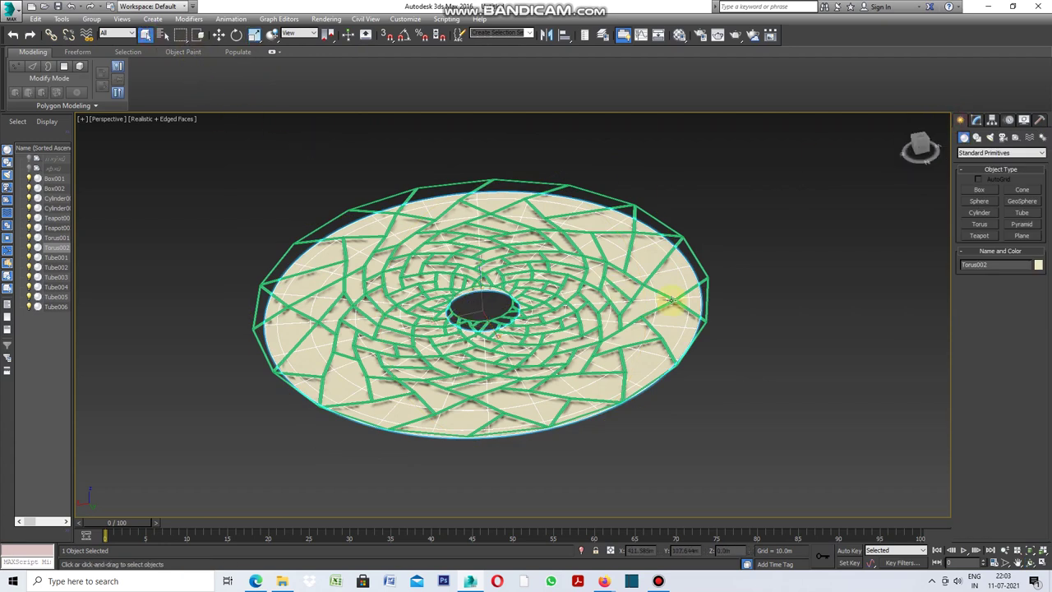
# Align Torus002 and Tube005 pivots in X and Y, then restore four viewports
pyautogui.click(700, 278)
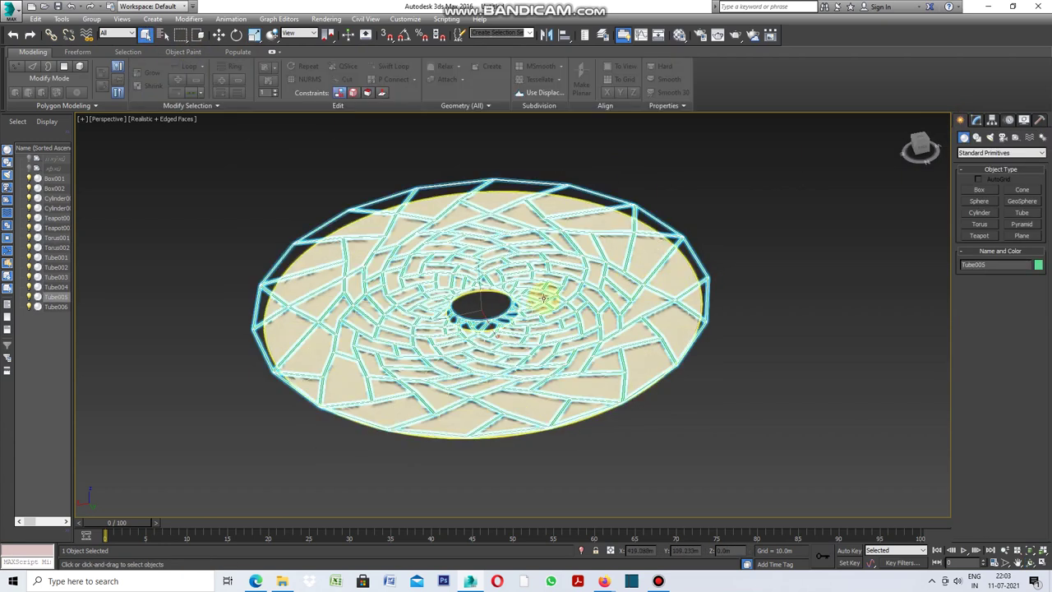
pyautogui.click(566, 38)
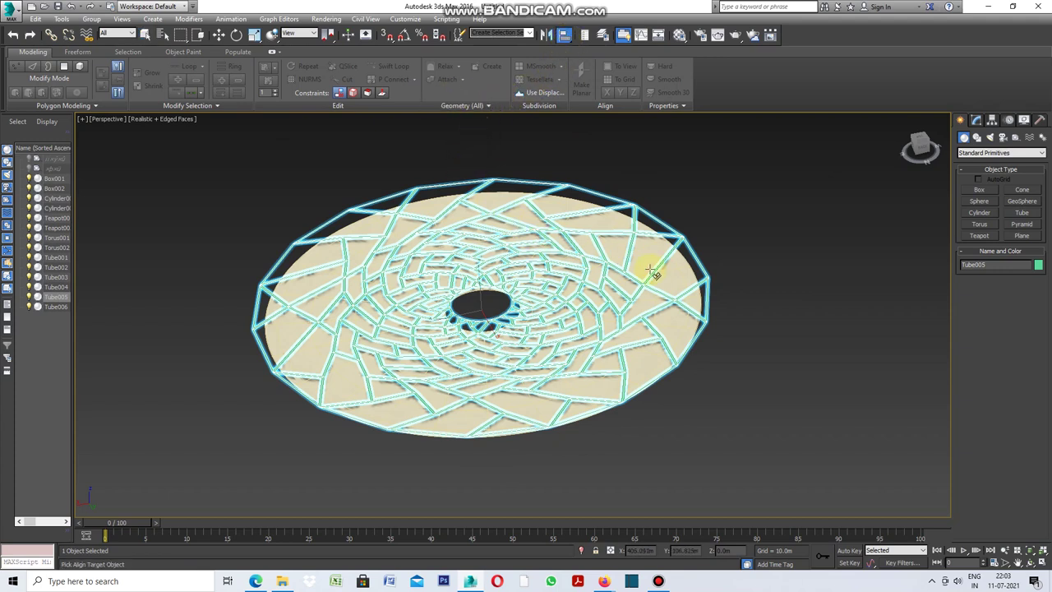
pyautogui.click(676, 276)
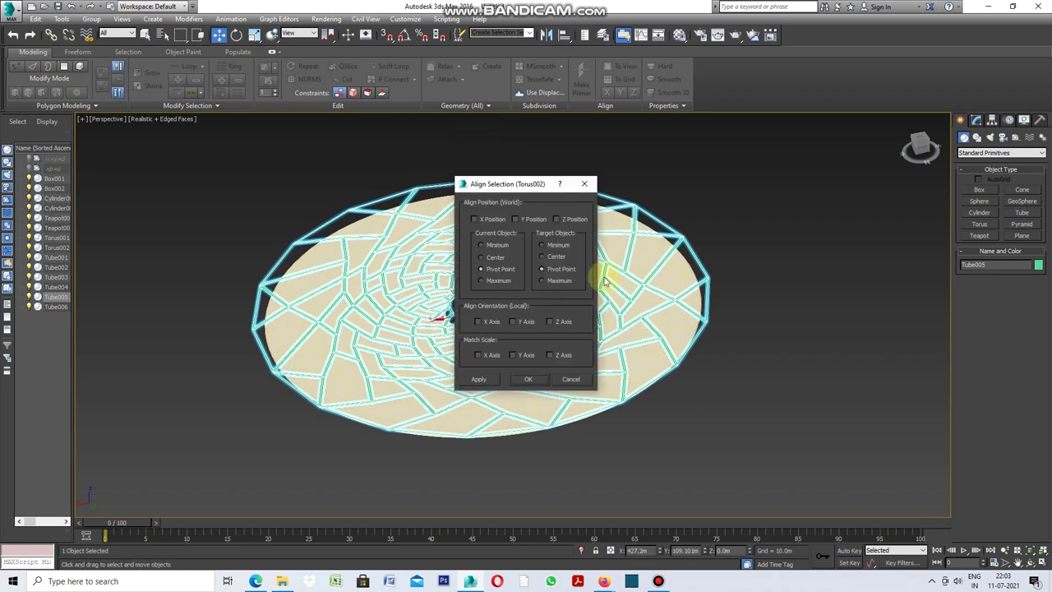
pyautogui.click(475, 219)
pyautogui.click(515, 218)
pyautogui.click(556, 219)
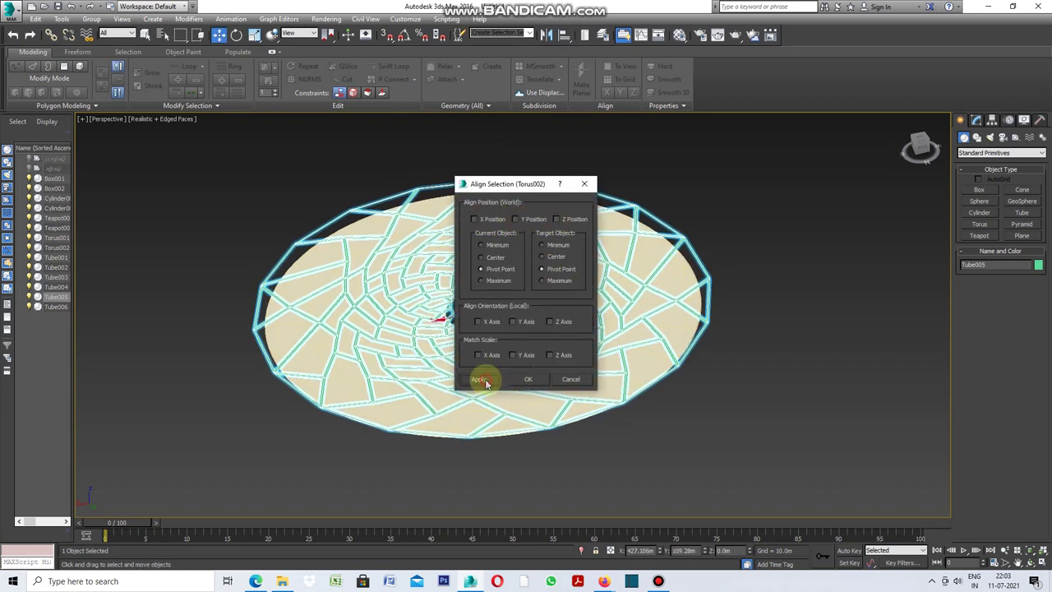
pyautogui.click(527, 379)
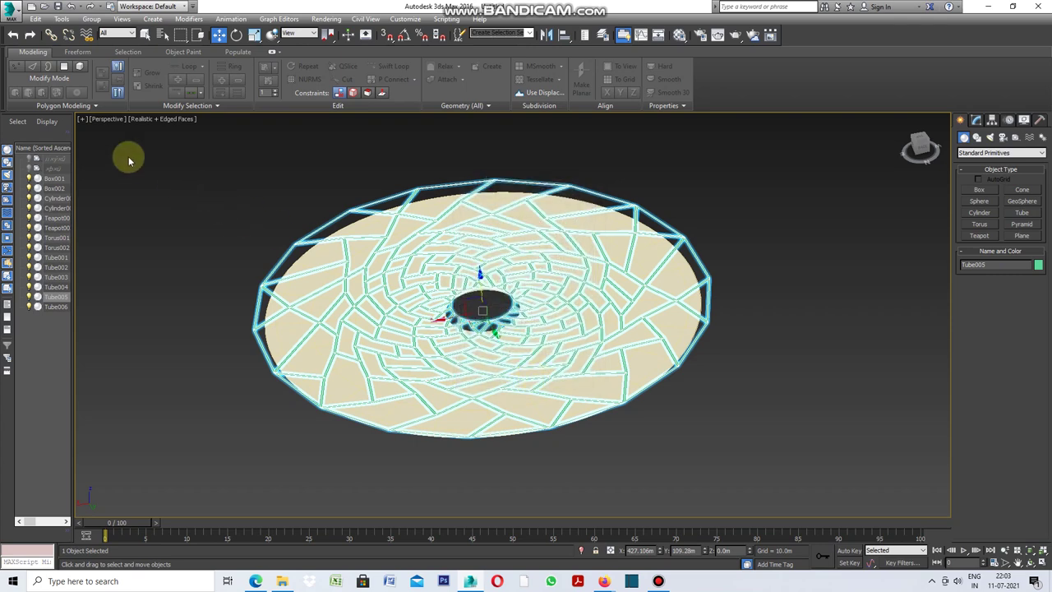
pyautogui.click(82, 120)
pyautogui.click(103, 131)
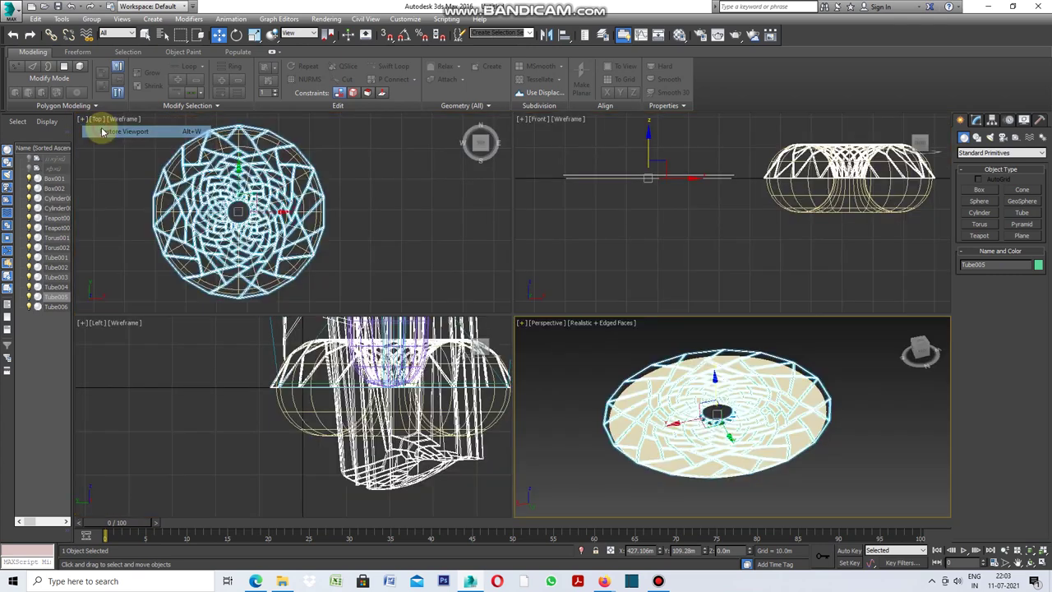
# In a maximized, zoomed Front view, move Tube005 slightly down in Y
pyautogui.click(522, 122)
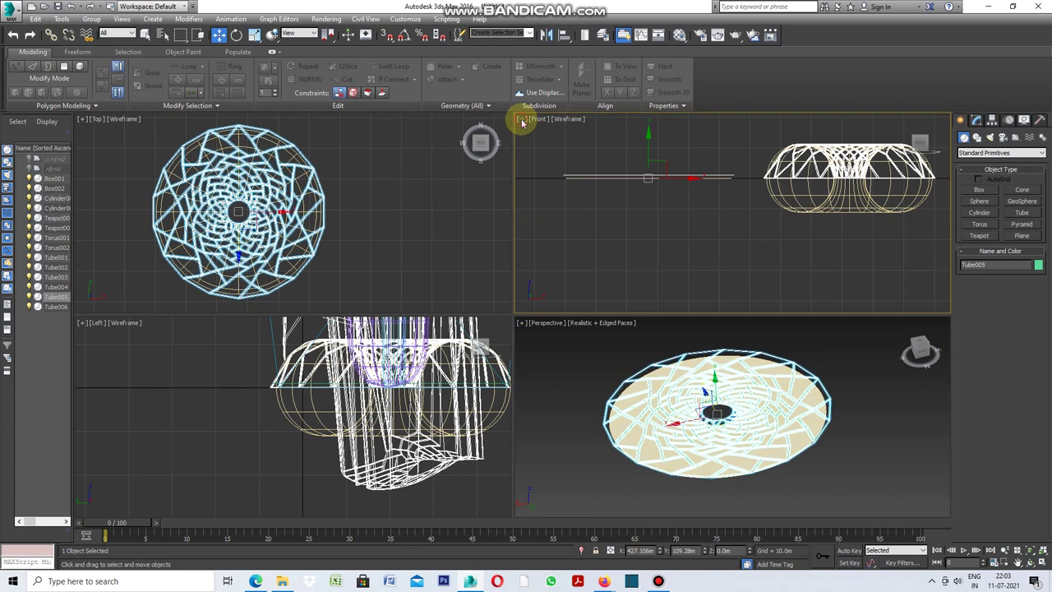
pyautogui.click(522, 122)
pyautogui.click(542, 132)
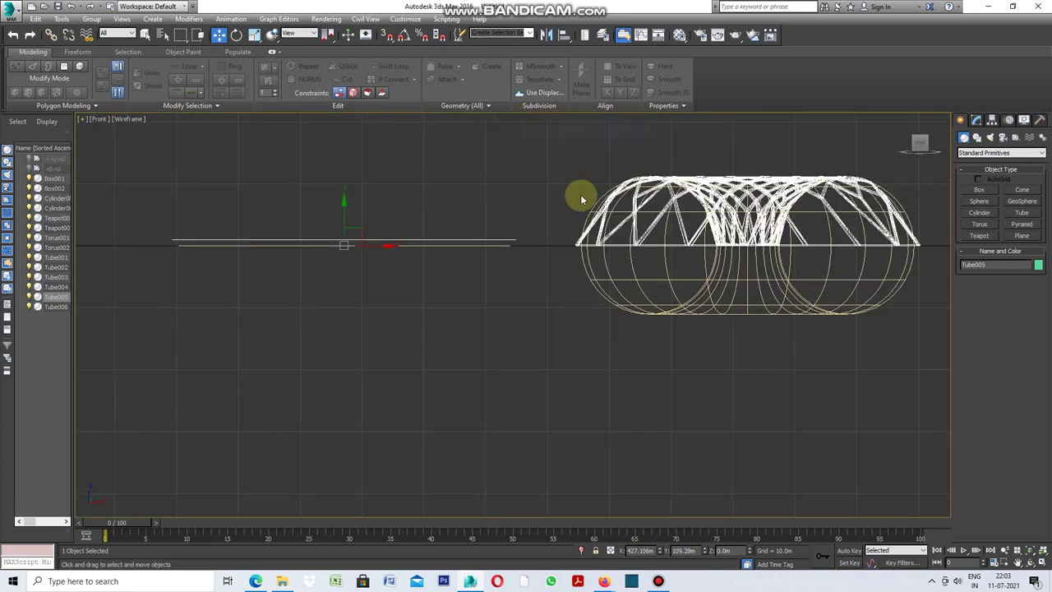
pyautogui.scroll(1, 257, 247)
pyautogui.scroll(2, 259, 248)
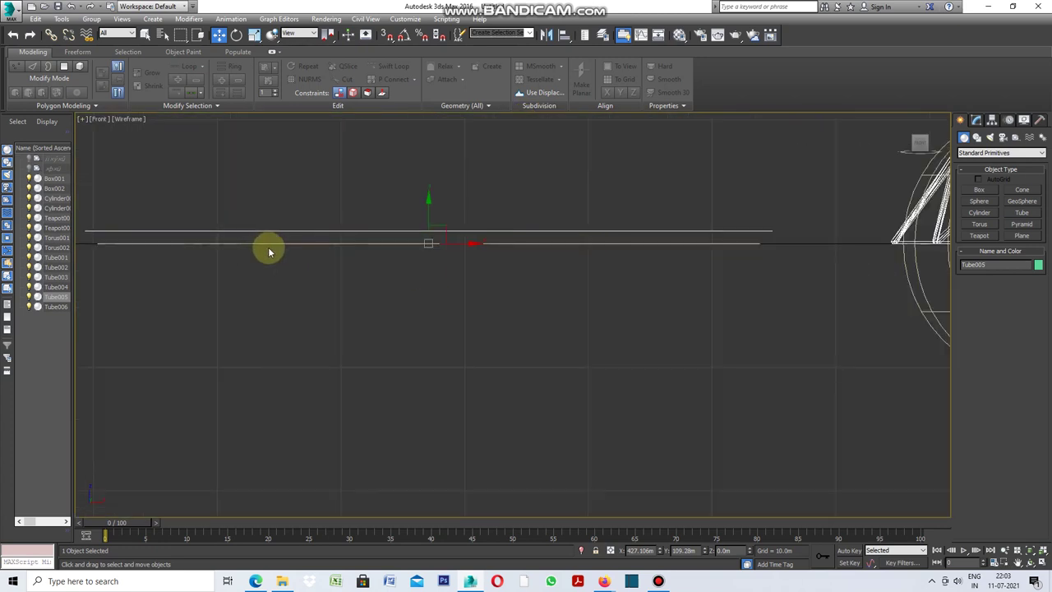
pyautogui.moveTo(428, 214); pyautogui.dragTo(426, 221)
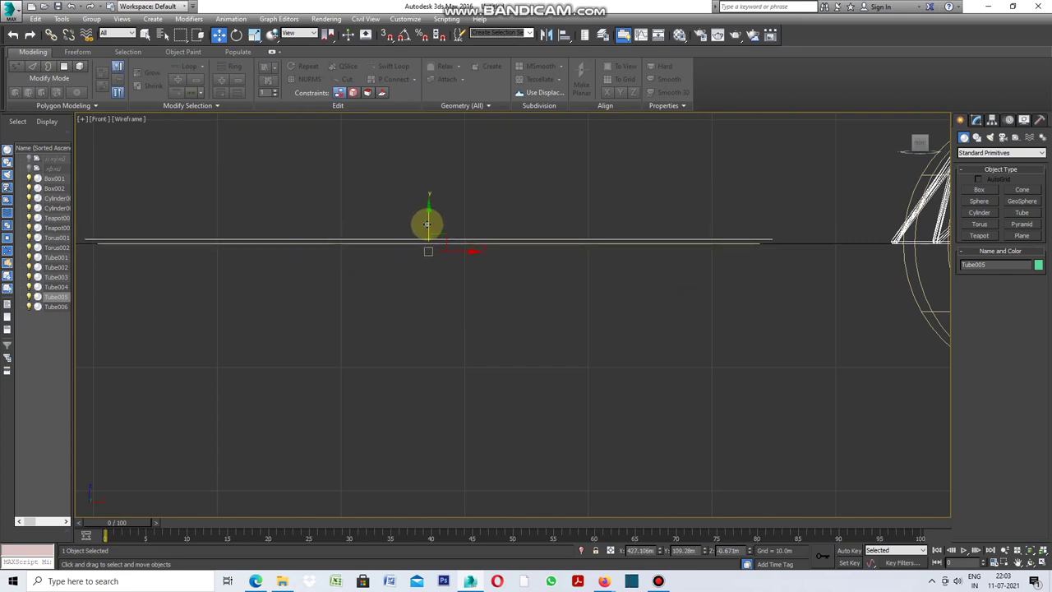
pyautogui.scroll(3, 422, 250)
pyautogui.scroll(3, 422, 249)
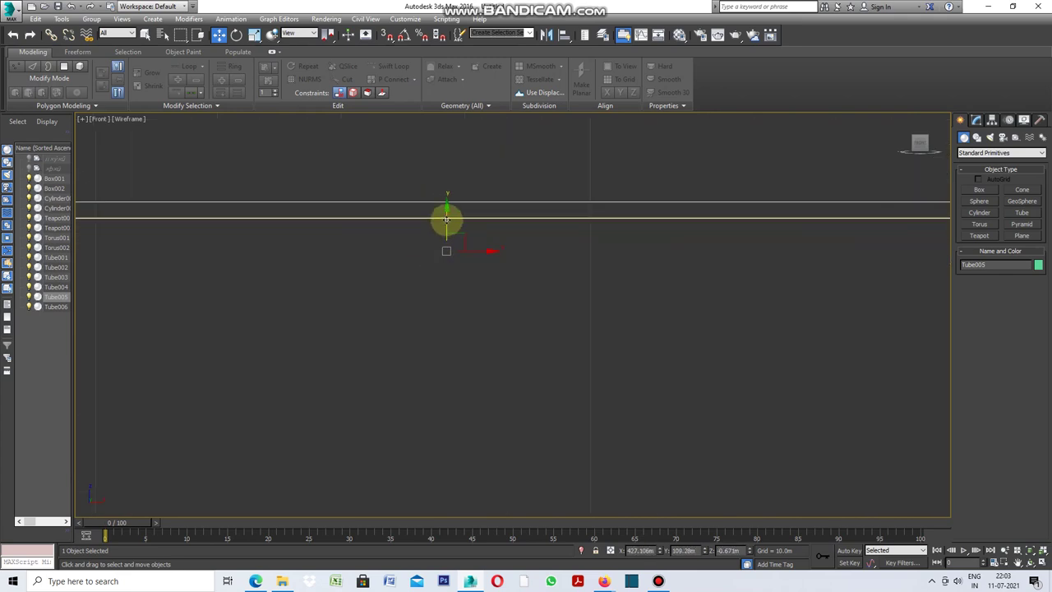
pyautogui.moveTo(447, 218); pyautogui.dragTo(445, 235)
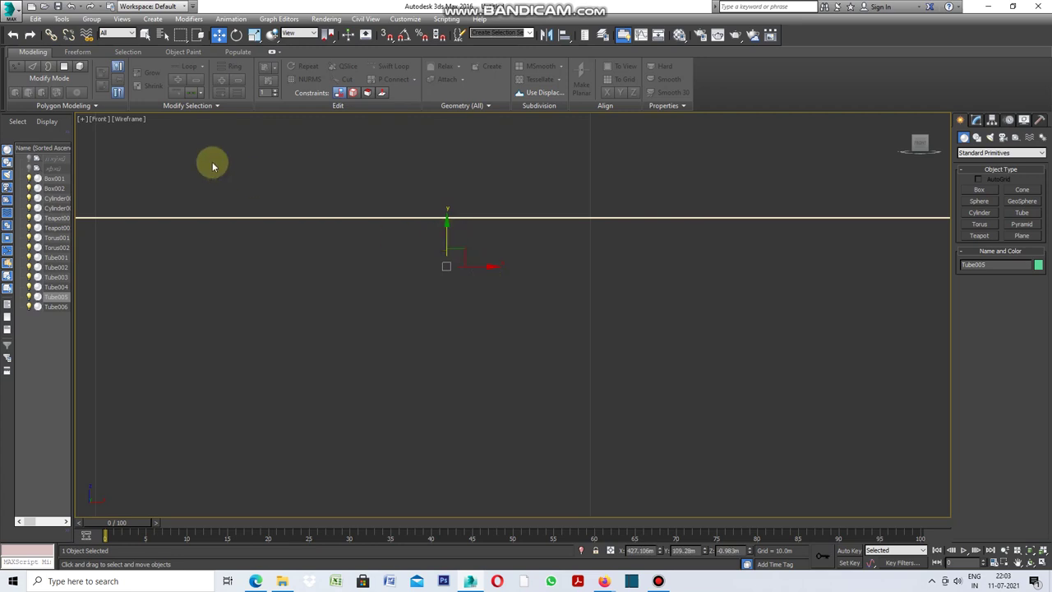
# Restore the four-view layout and maximize the Perspective view
pyautogui.click(82, 120)
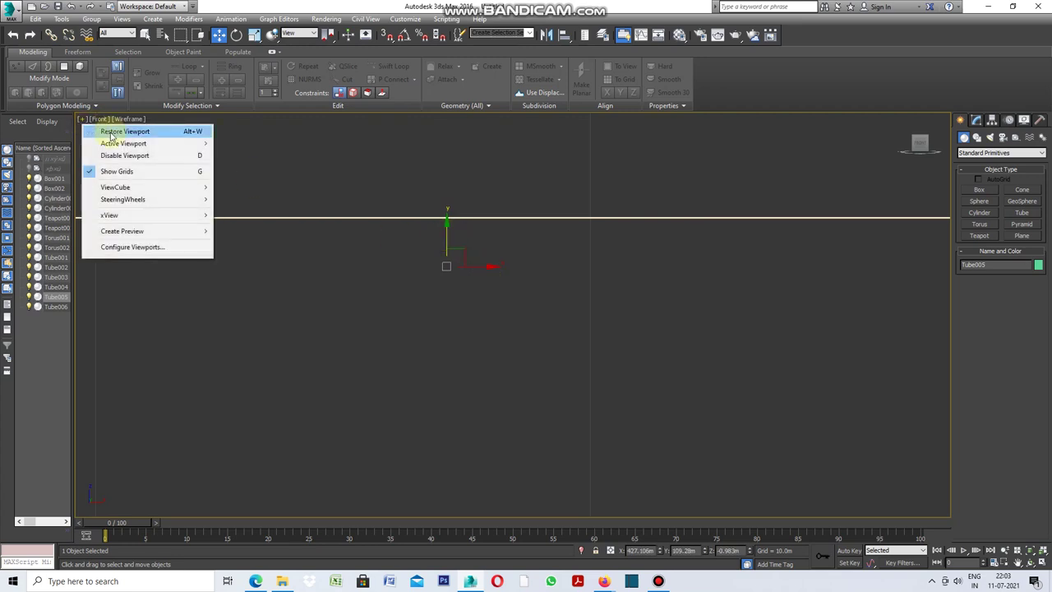
pyautogui.click(111, 133)
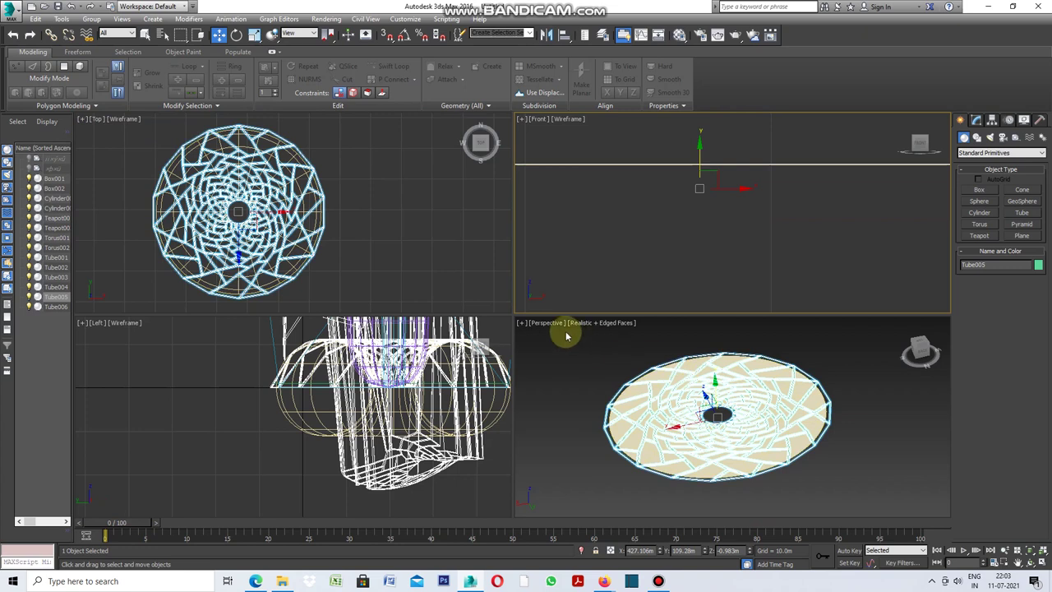
pyautogui.click(524, 327)
pyautogui.click(525, 326)
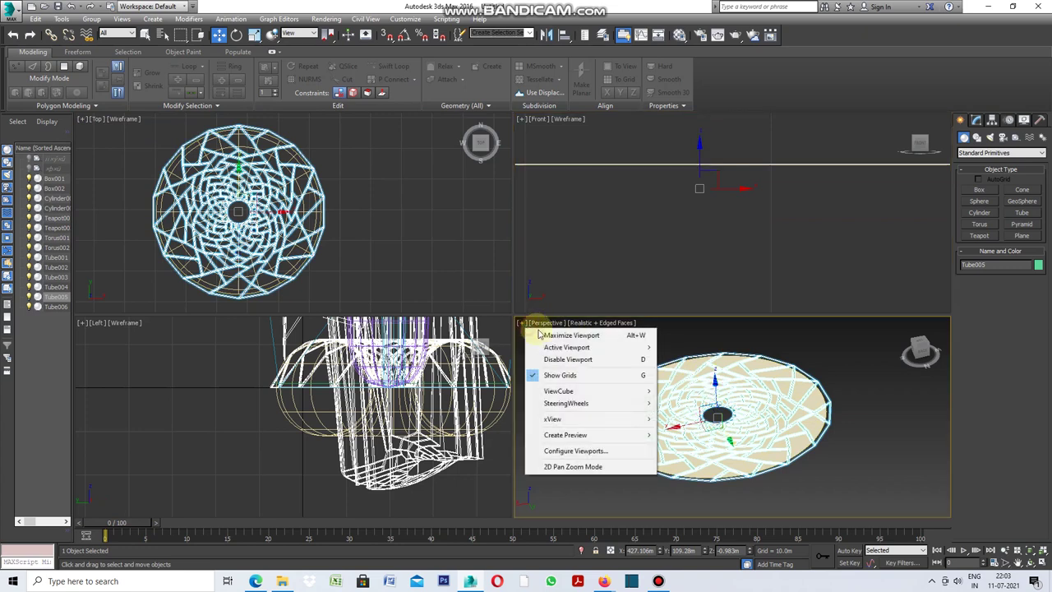
pyautogui.click(546, 336)
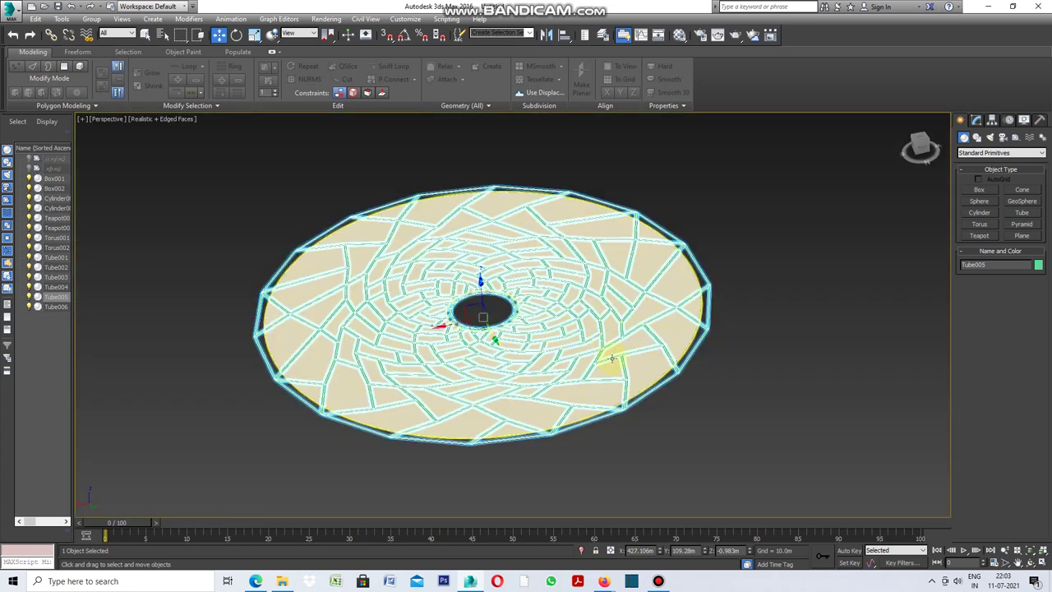
# Add Skin Wrap to Tube005 with Weight All Points on and Torus002 as target
pyautogui.click(976, 120)
pyautogui.click(1042, 153)
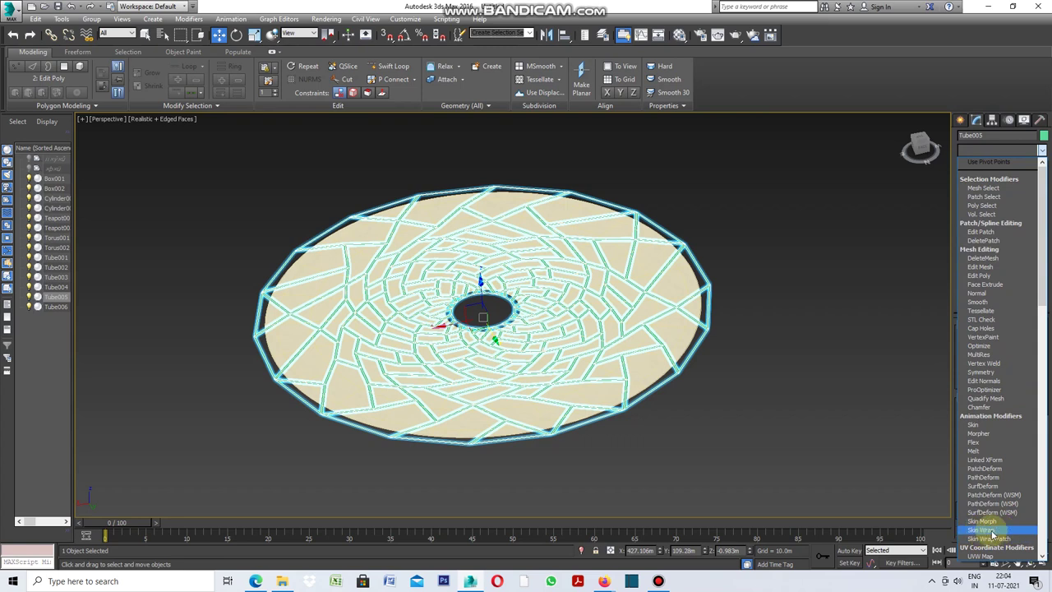
pyautogui.click(990, 530)
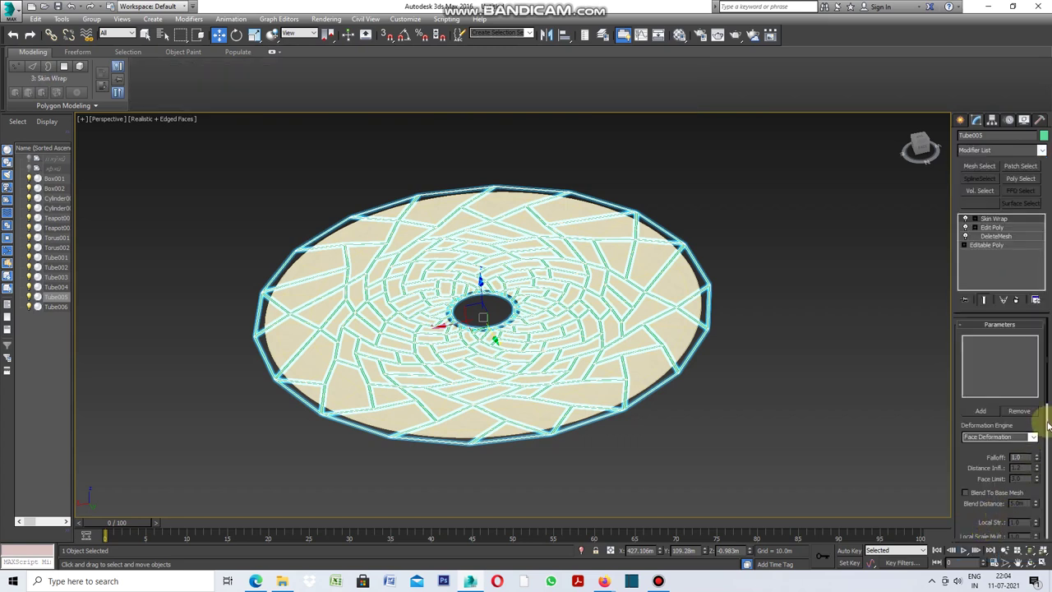
pyautogui.moveTo(1049, 396); pyautogui.dragTo(1040, 446)
pyautogui.click(975, 458)
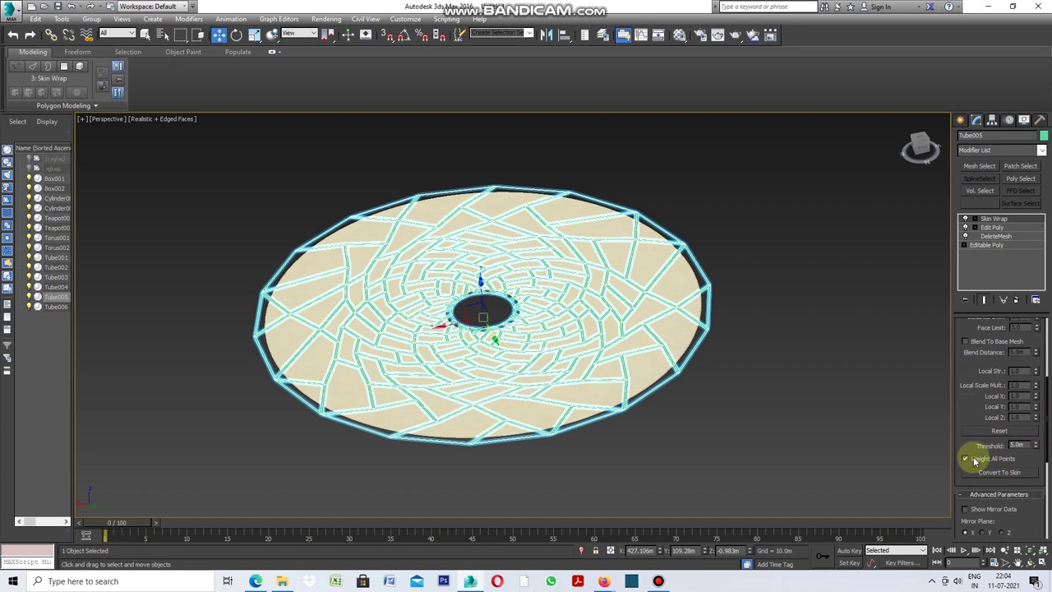
pyautogui.moveTo(1048, 427); pyautogui.dragTo(1040, 348)
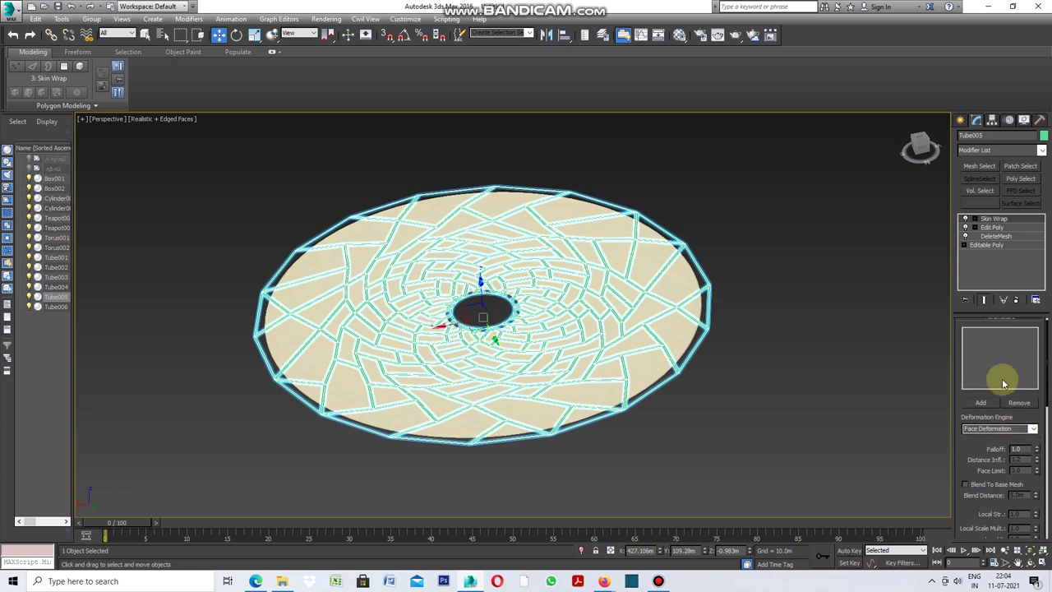
pyautogui.click(982, 402)
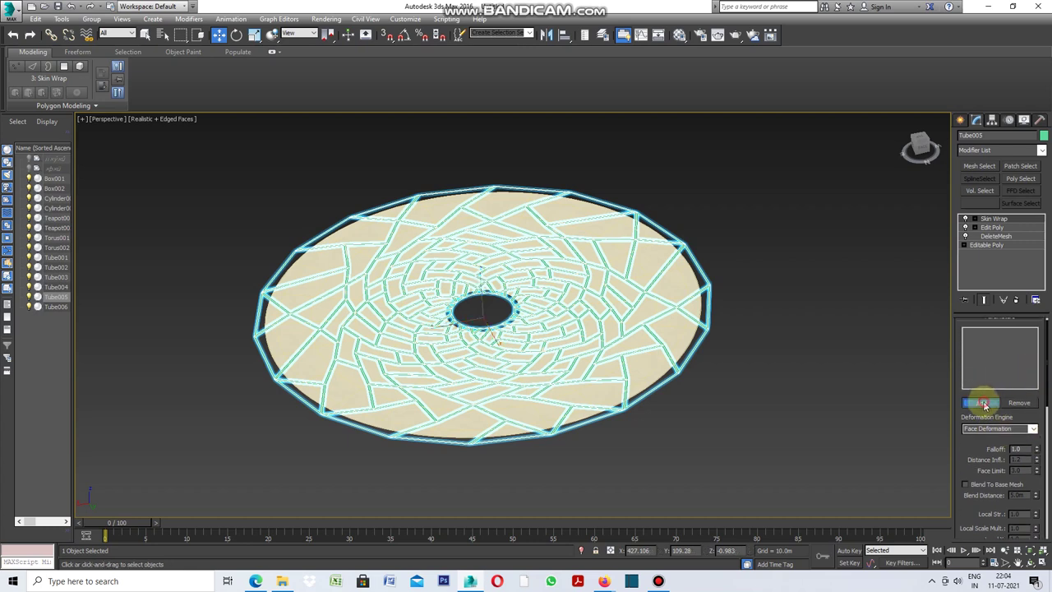
pyautogui.click(1016, 220)
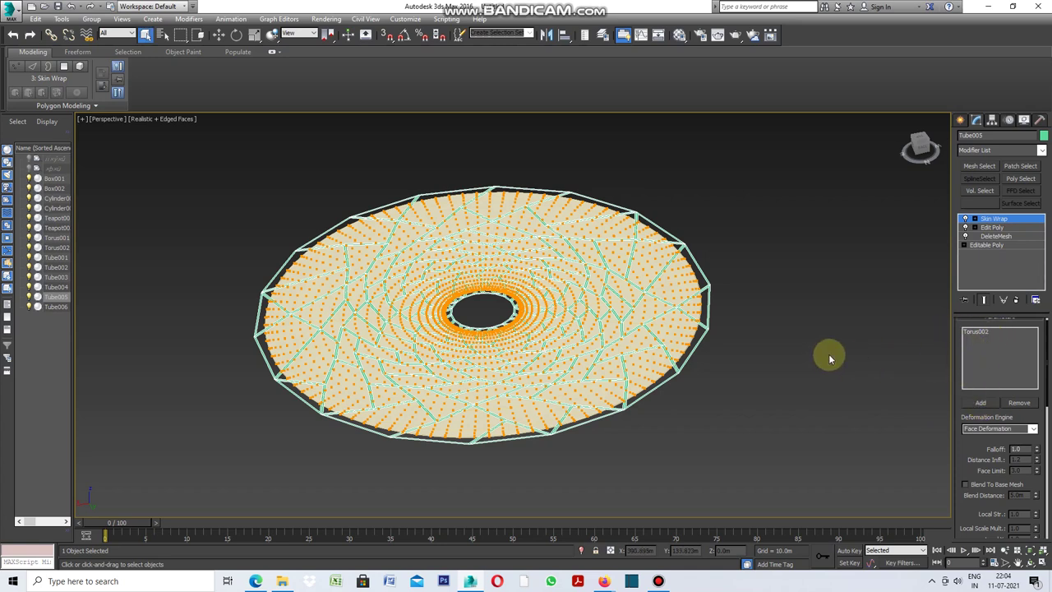
pyautogui.click(961, 121)
# Disable Torus002's XForm modifier so it is round again, then select Tube005
pyautogui.click(817, 244)
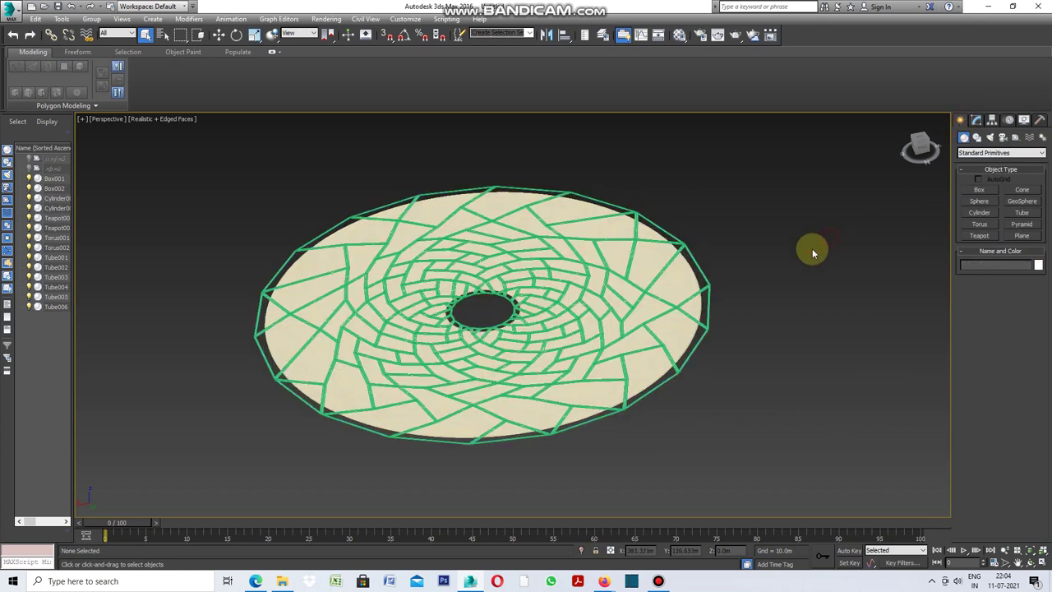
pyautogui.click(691, 276)
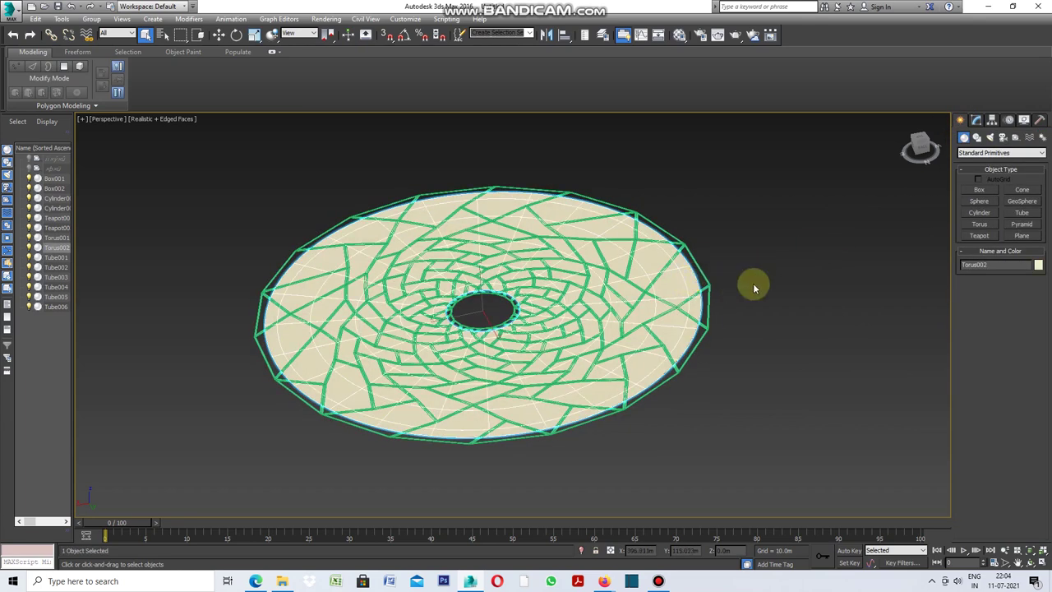
pyautogui.click(977, 121)
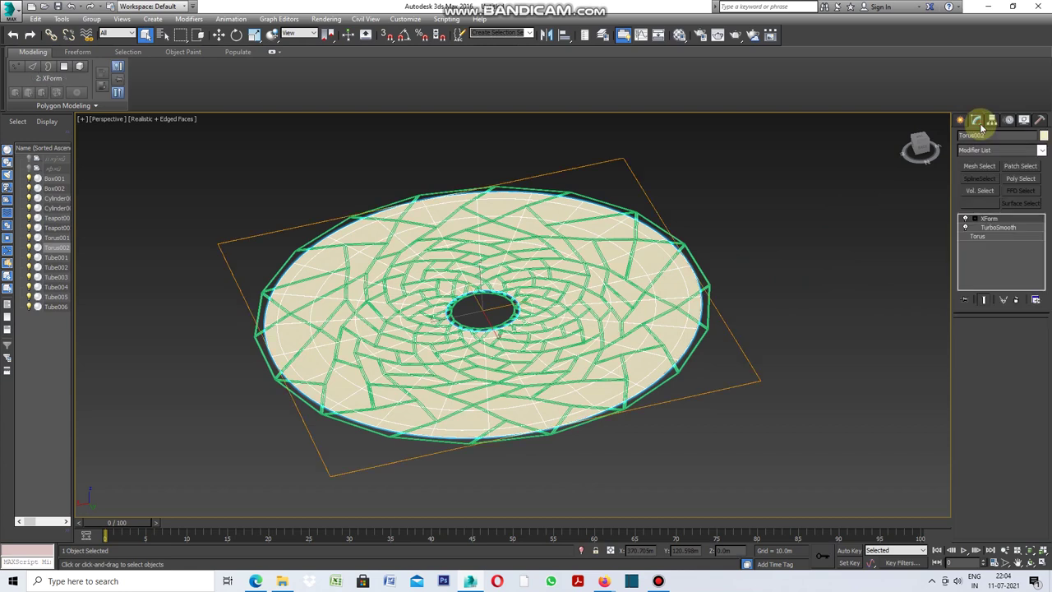
pyautogui.click(1007, 218)
pyautogui.click(965, 218)
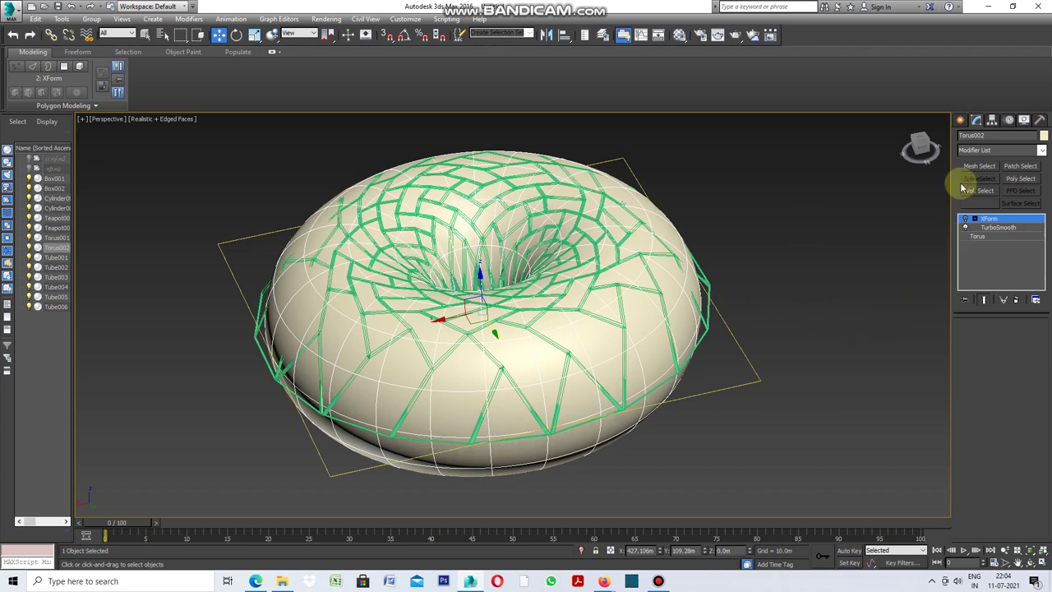
pyautogui.click(959, 120)
pyautogui.click(833, 222)
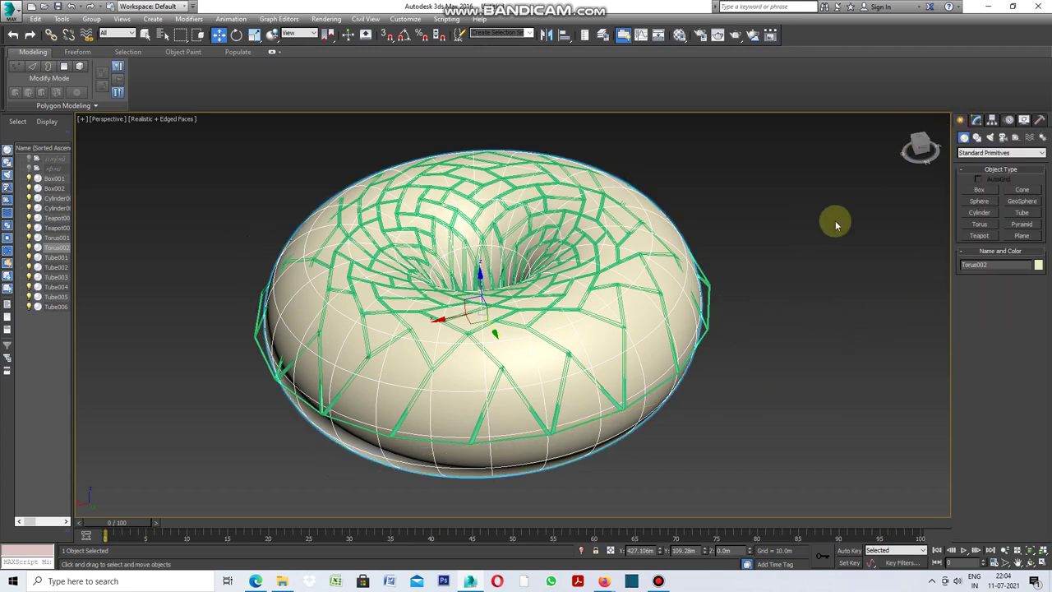
pyautogui.click(706, 285)
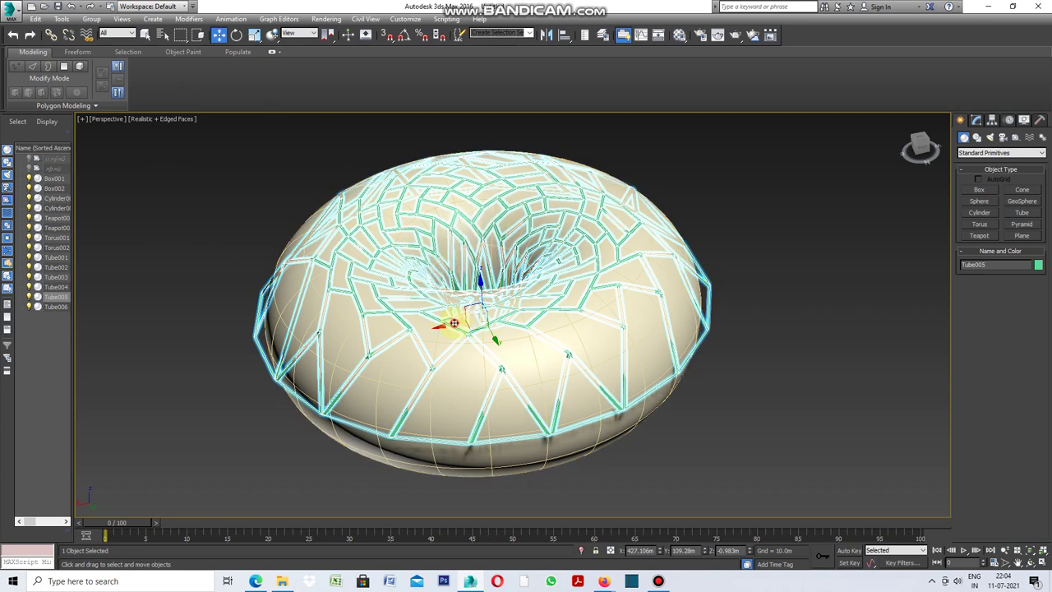
# Move the Tube005 lattice right of the torus and orbit to see its bowl-like shape
pyautogui.moveTo(454, 322); pyautogui.dragTo(782, 320)
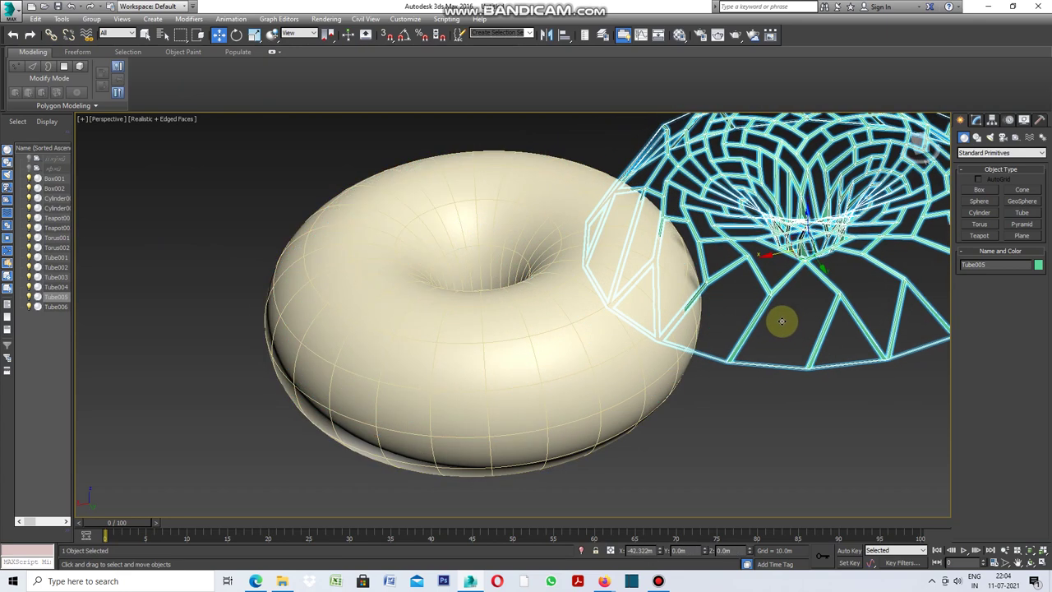
pyautogui.scroll(-5, 322, 355)
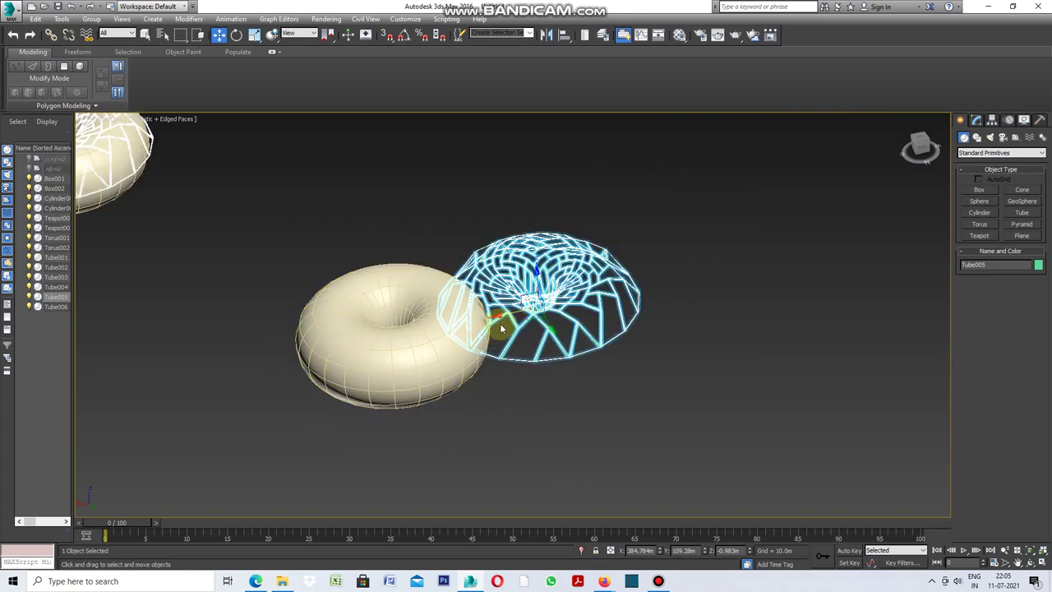
pyautogui.scroll(2, 534, 304)
pyautogui.scroll(2, 534, 304)
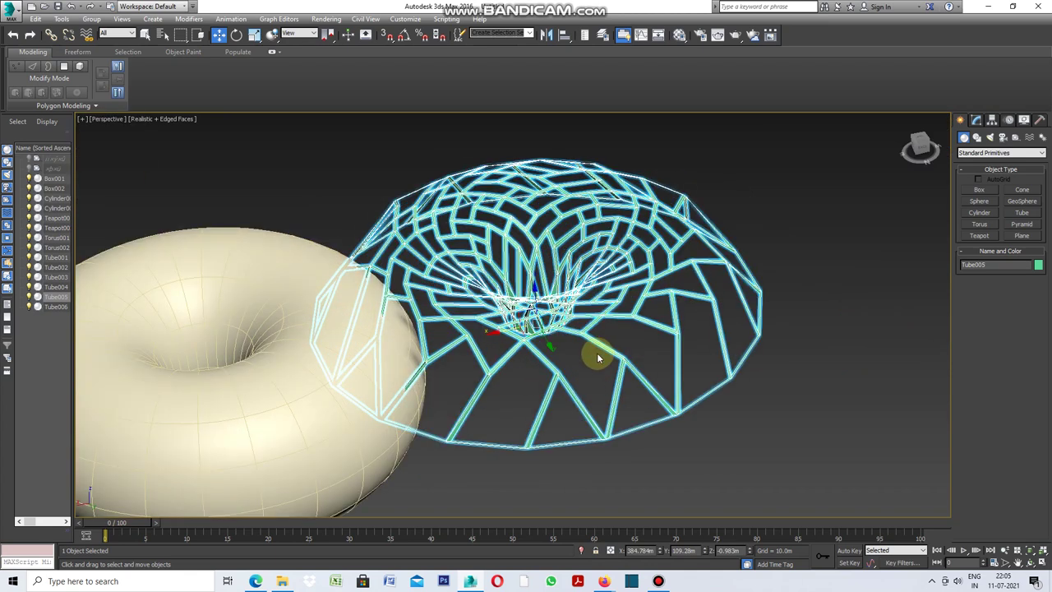
pyautogui.click(1031, 565)
pyautogui.moveTo(508, 446)
pyautogui.mouseDown()
pyautogui.moveTo(506, 392)
pyautogui.moveTo(488, 364)
pyautogui.moveTo(435, 354)
pyautogui.moveTo(314, 369)
pyautogui.moveTo(463, 370)
pyautogui.mouseUp()
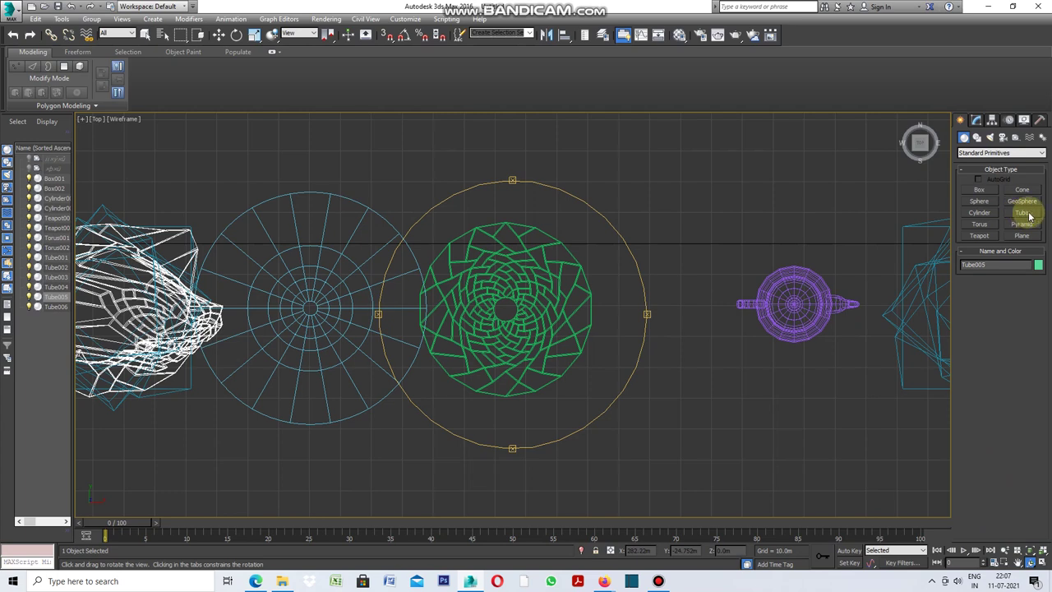
# Create Tube007 in the Top view with Radius 1 28.206m, Radius 2 2.748m and 18 sides
pyautogui.click(1023, 213)
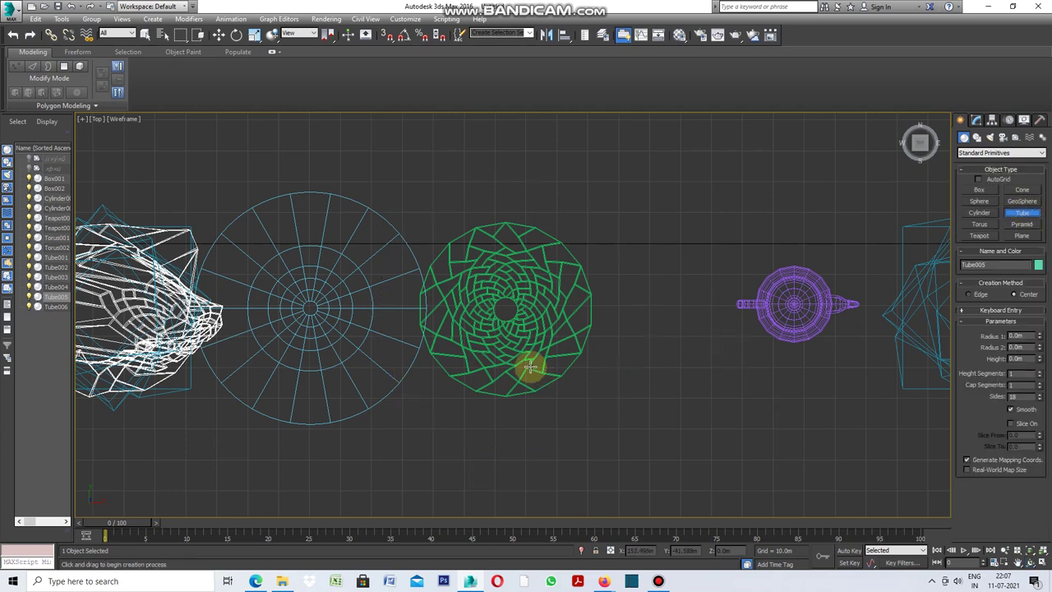
pyautogui.scroll(2, 507, 316)
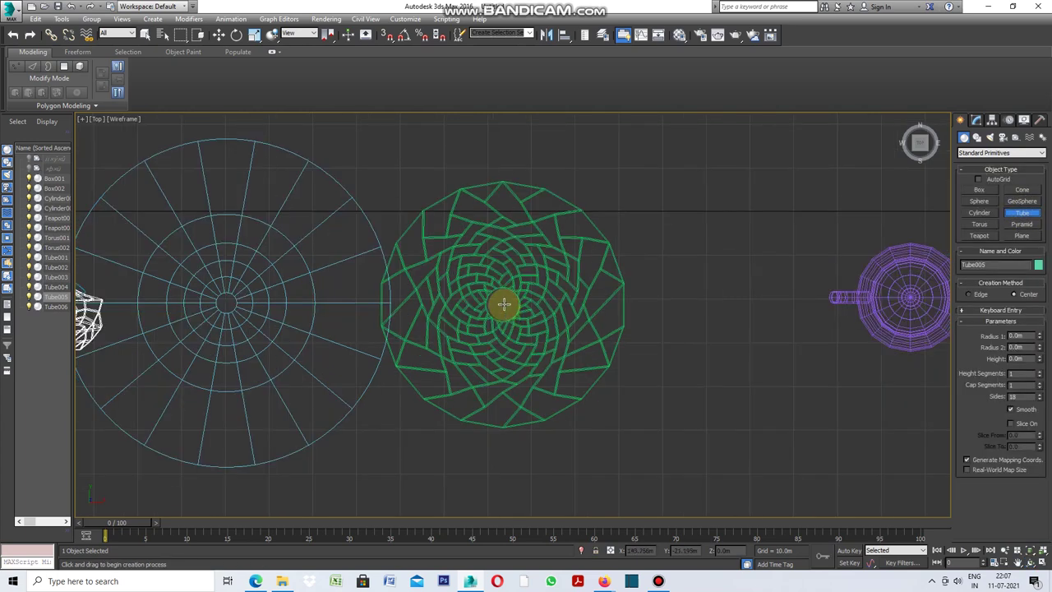
pyautogui.moveTo(503, 303); pyautogui.dragTo(460, 416)
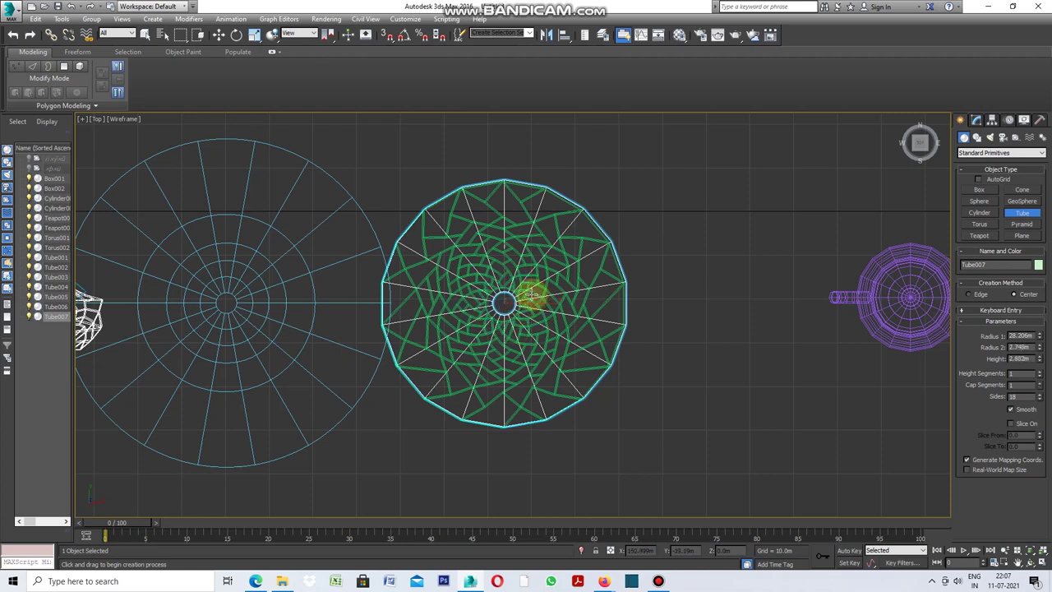
pyautogui.click(418, 292)
pyautogui.write('1')
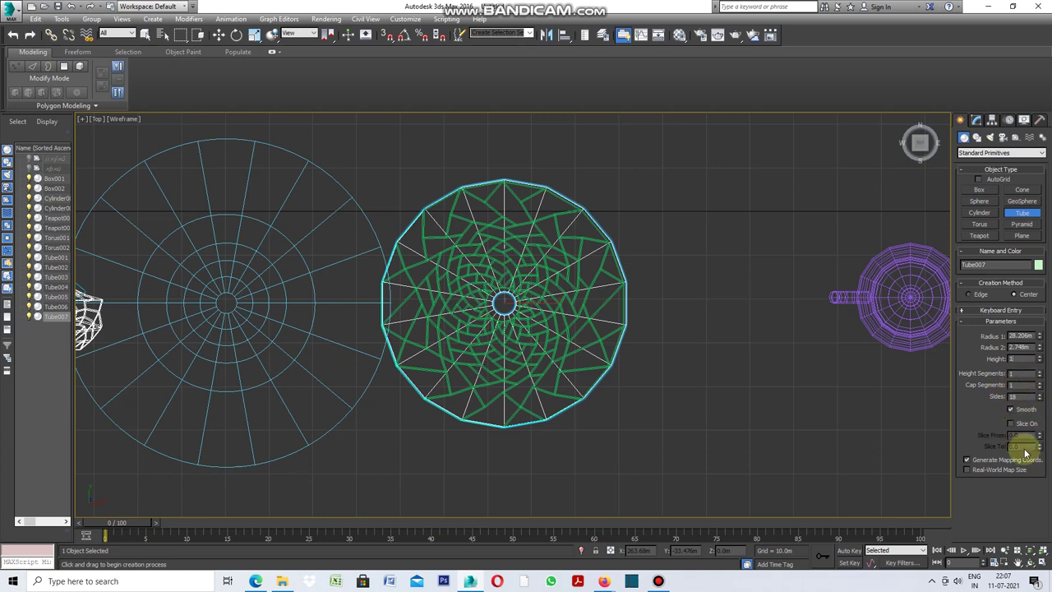
pyautogui.click(82, 119)
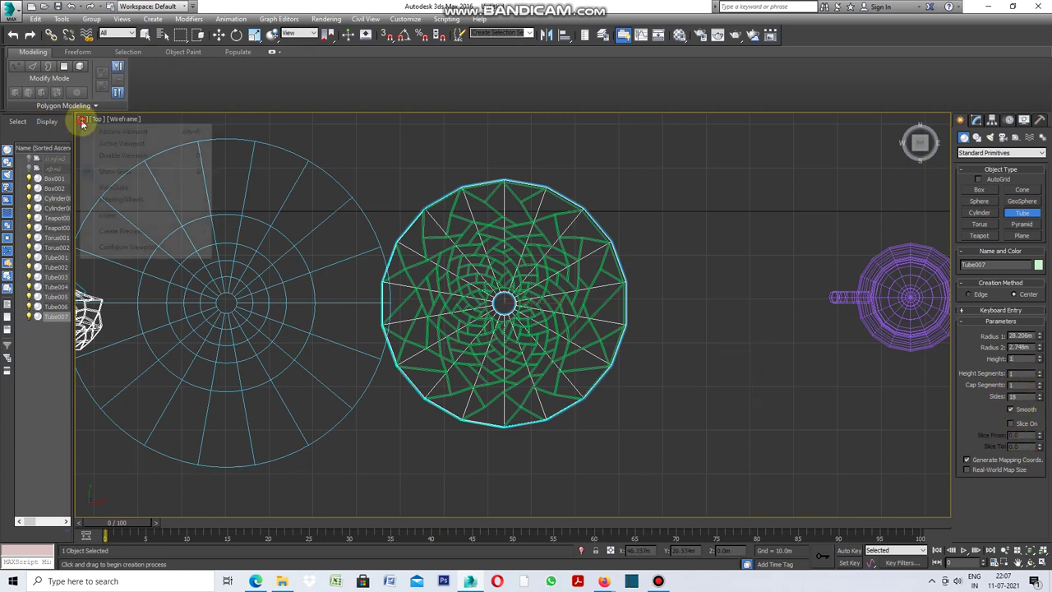
pyautogui.click(218, 34)
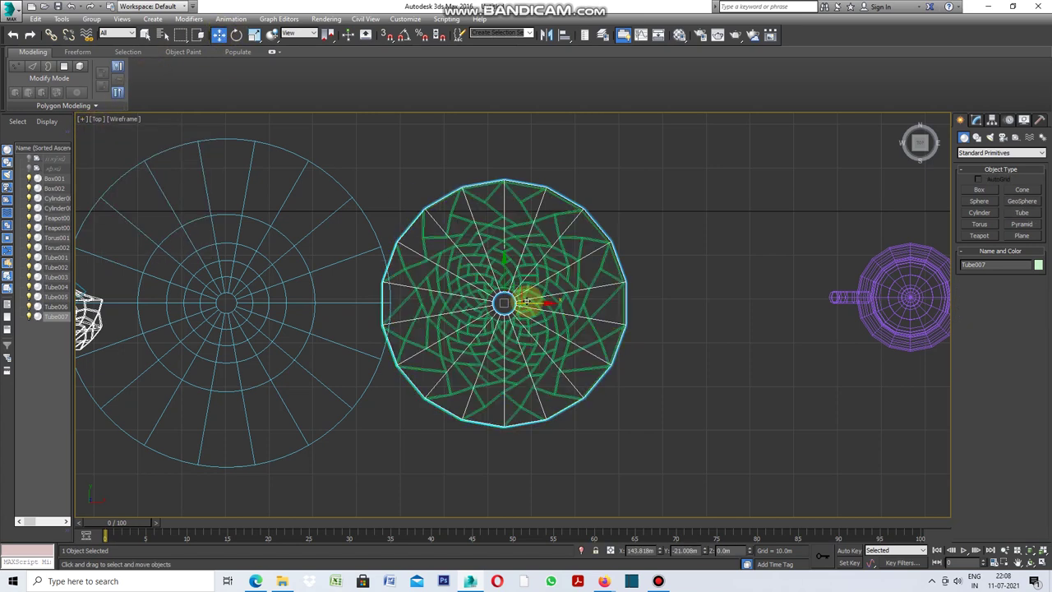
# Move Tube007 right of the green lattice and convert it to an Editable Poly
pyautogui.moveTo(534, 303); pyautogui.dragTo(752, 316)
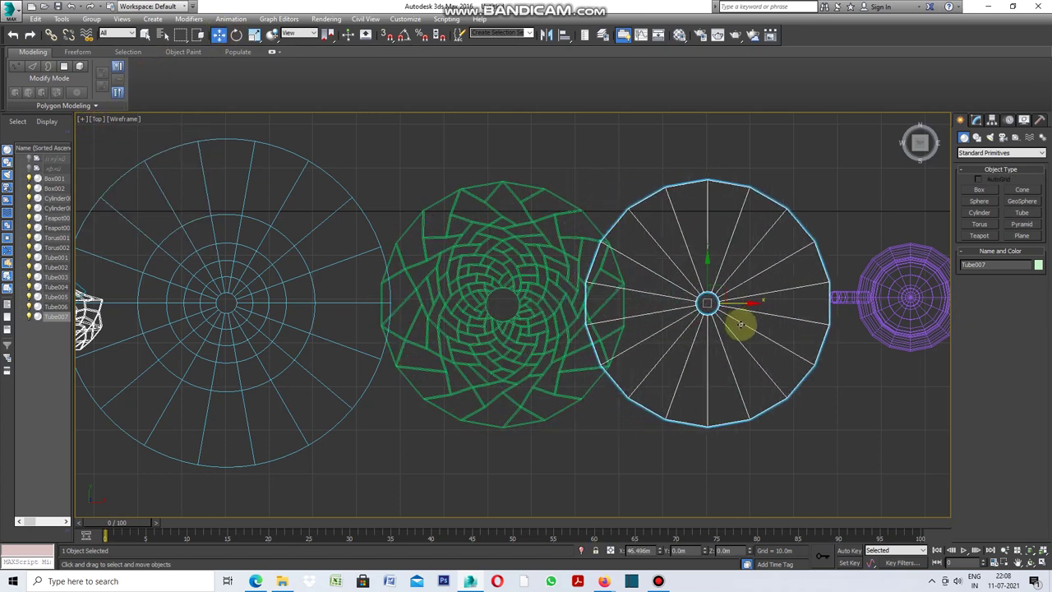
pyautogui.scroll(-2, 476, 292)
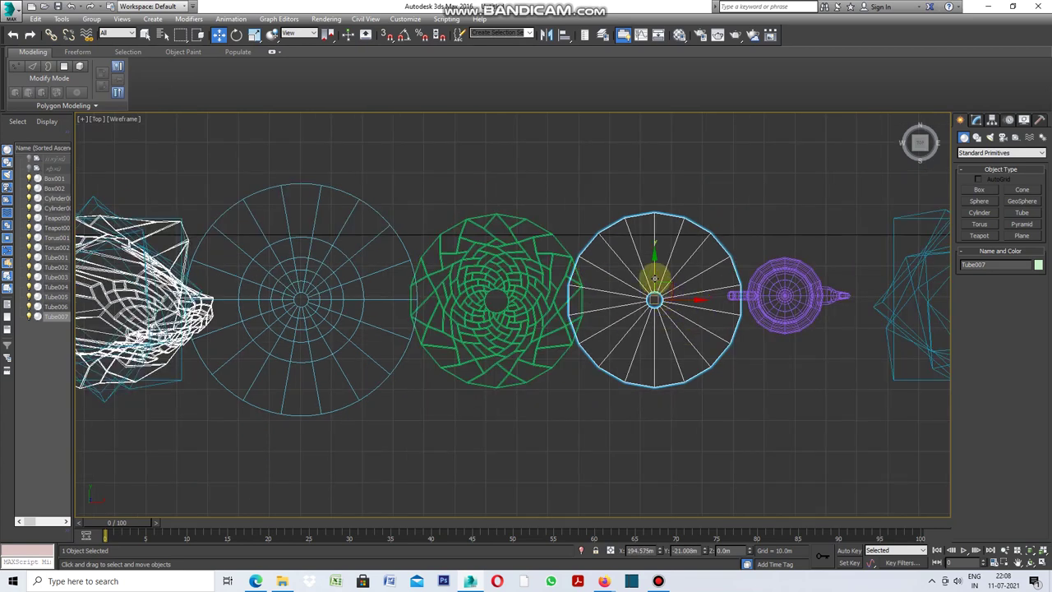
pyautogui.rightClick(734, 238)
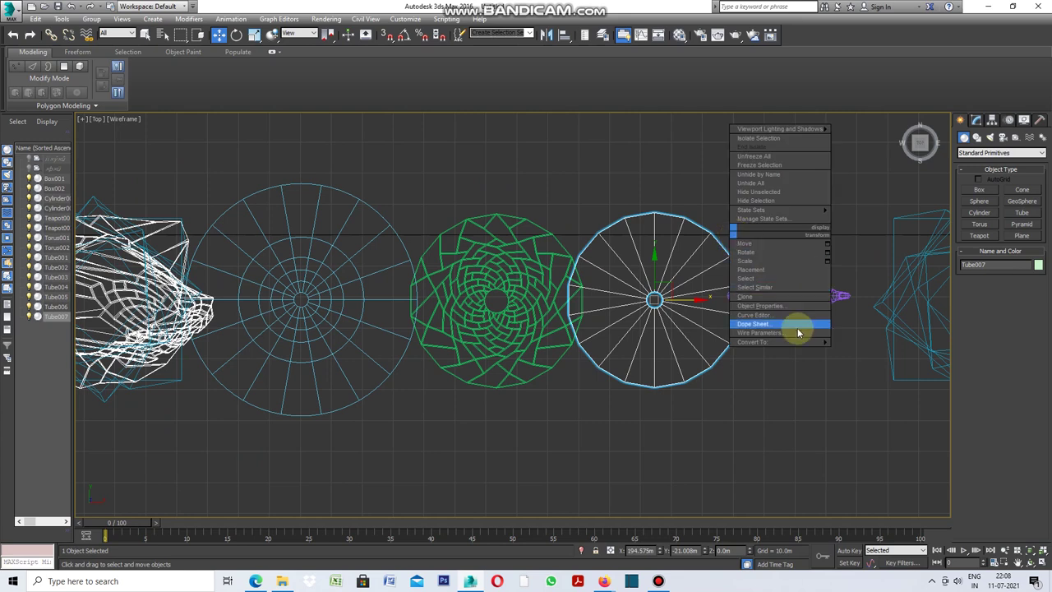
pyautogui.moveTo(751, 342)
pyautogui.click(855, 351)
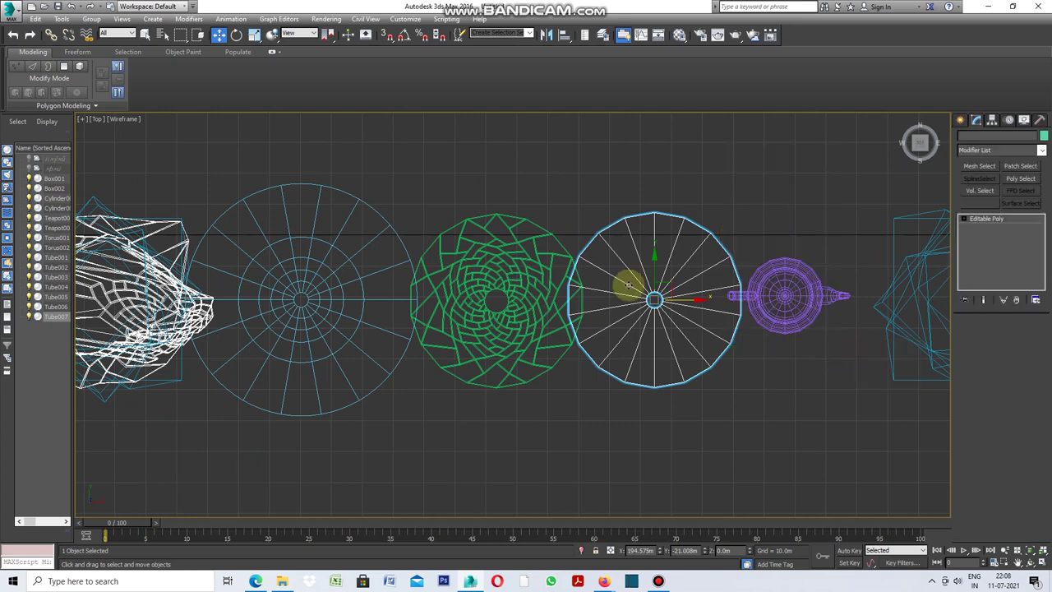
# Return to the four-view layout, then maximize the Front viewport
pyautogui.click(83, 120)
pyautogui.click(112, 129)
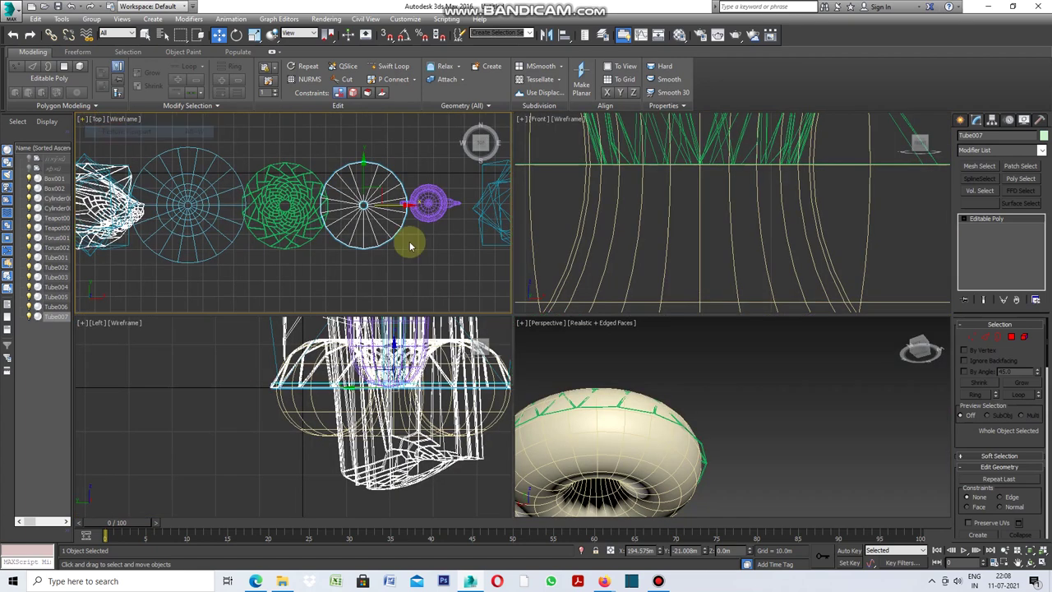
pyautogui.scroll(-1, 626, 263)
pyautogui.scroll(-2, 628, 258)
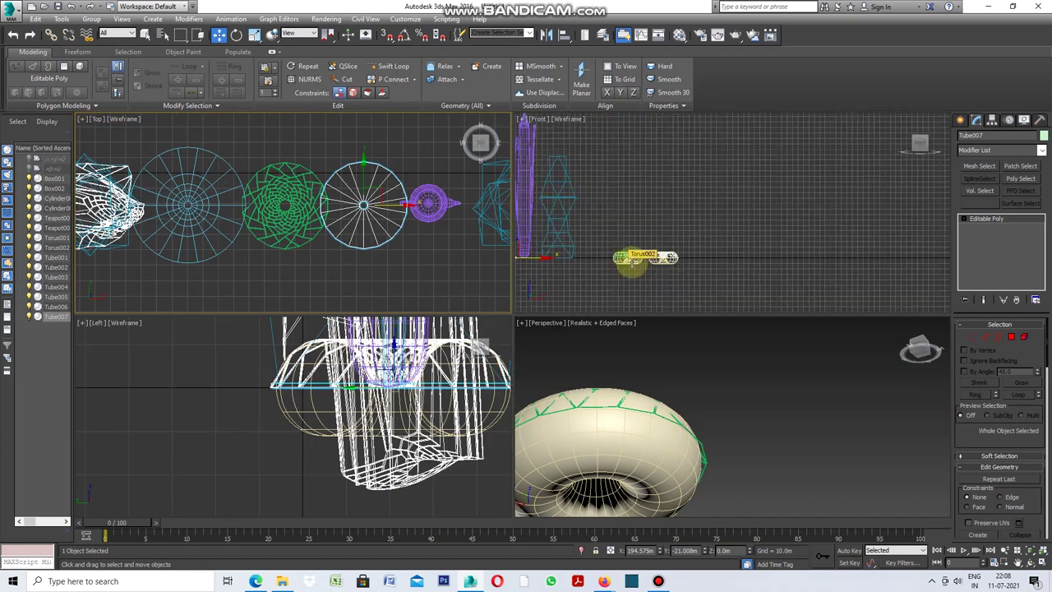
pyautogui.scroll(-2, 708, 265)
pyautogui.scroll(3, 603, 263)
pyautogui.scroll(2, 610, 266)
pyautogui.scroll(3, 600, 263)
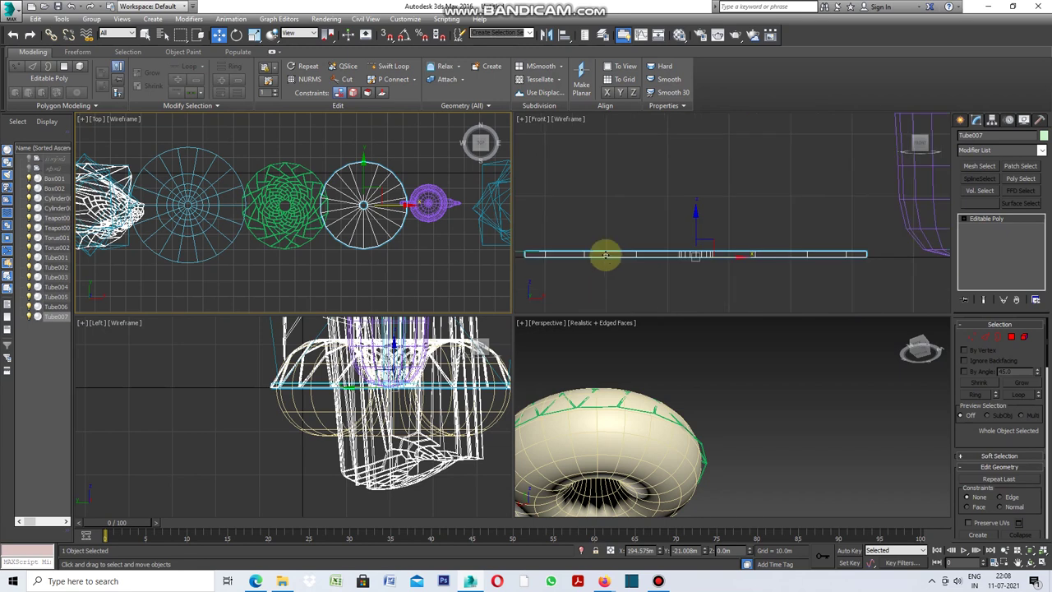
pyautogui.click(523, 120)
pyautogui.click(546, 131)
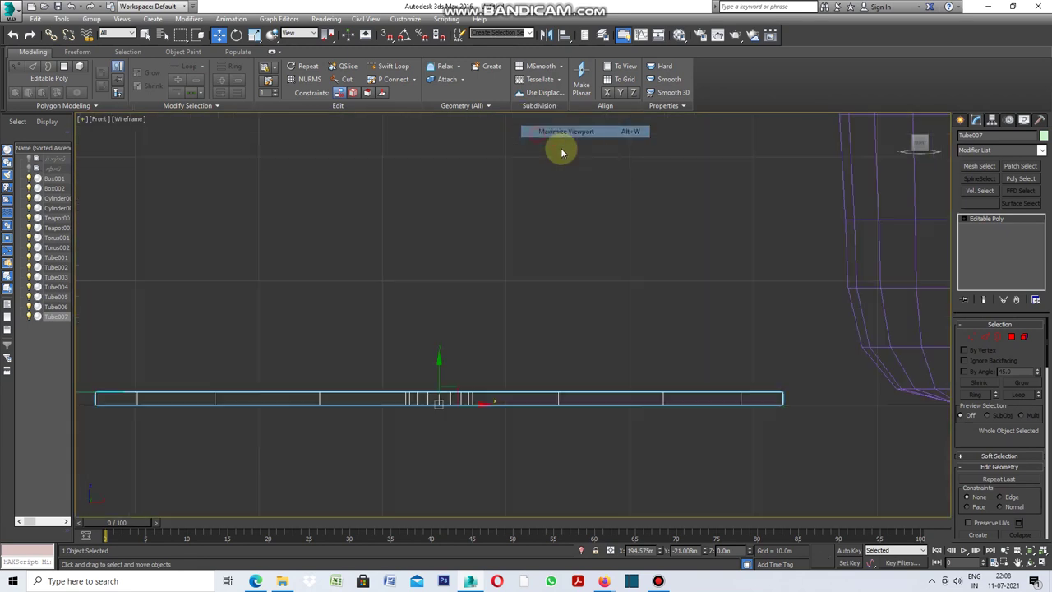
pyautogui.scroll(-2, 683, 240)
pyautogui.scroll(2, 319, 367)
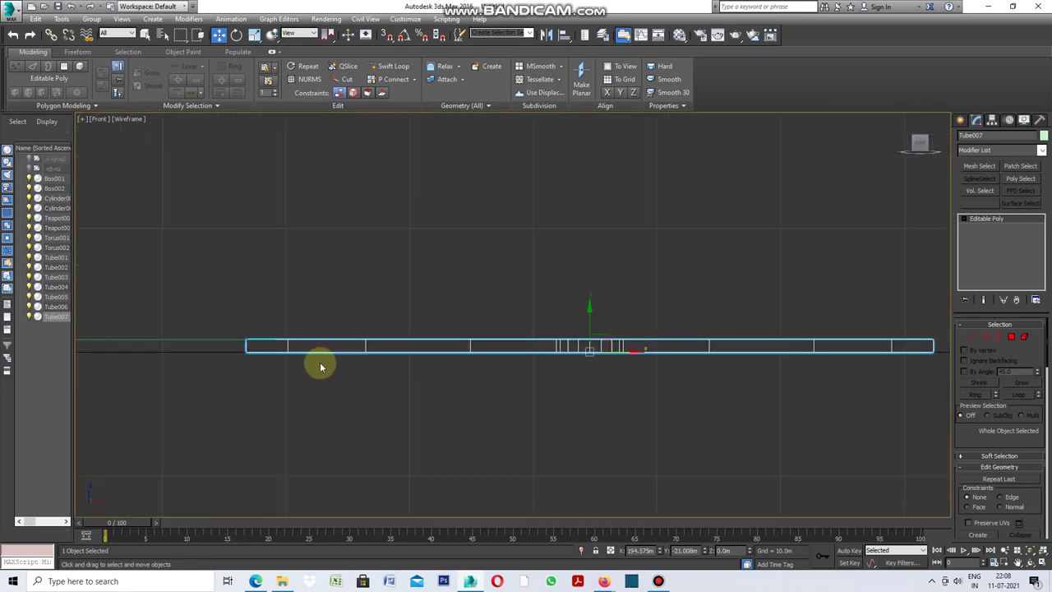
# Enter Edge mode on Tube007, marquee-select and then clear its edges, and restore four viewports
pyautogui.click(986, 338)
pyautogui.scroll(-2, 612, 365)
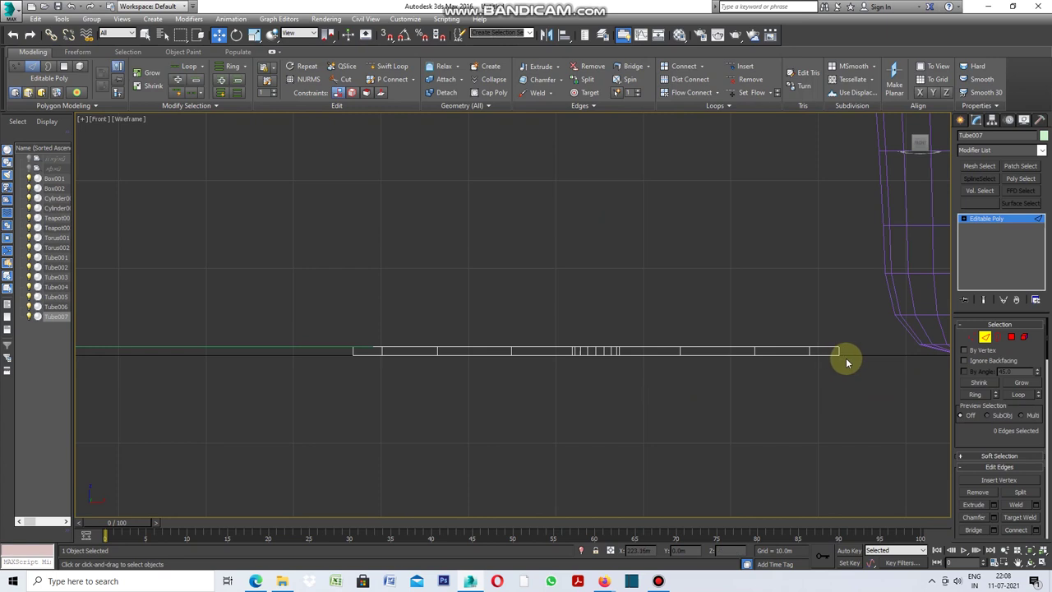
pyautogui.moveTo(844, 354); pyautogui.dragTo(313, 386)
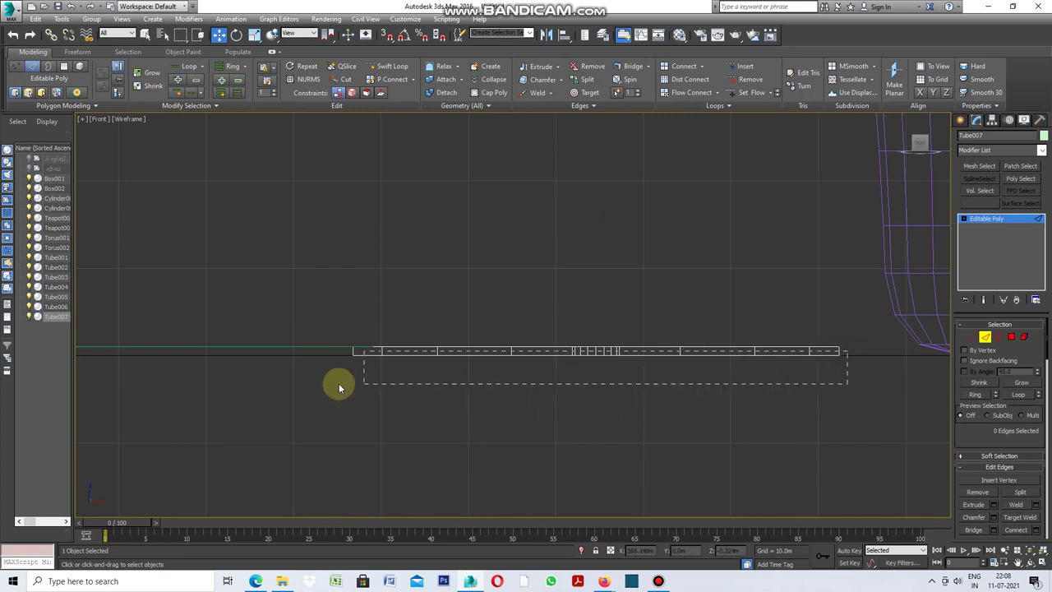
pyautogui.click(662, 433)
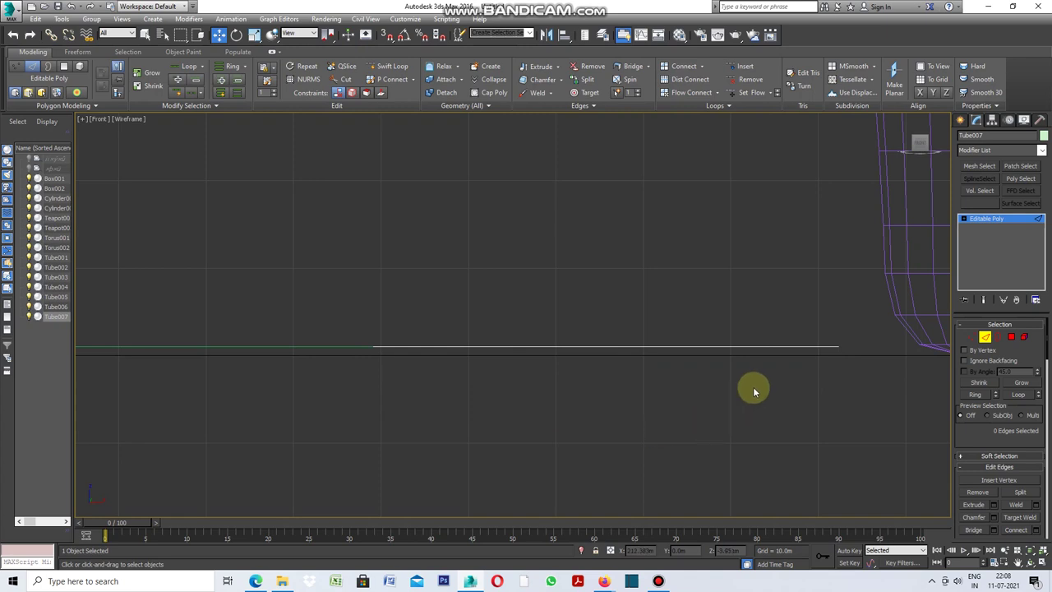
pyautogui.click(86, 121)
pyautogui.click(98, 130)
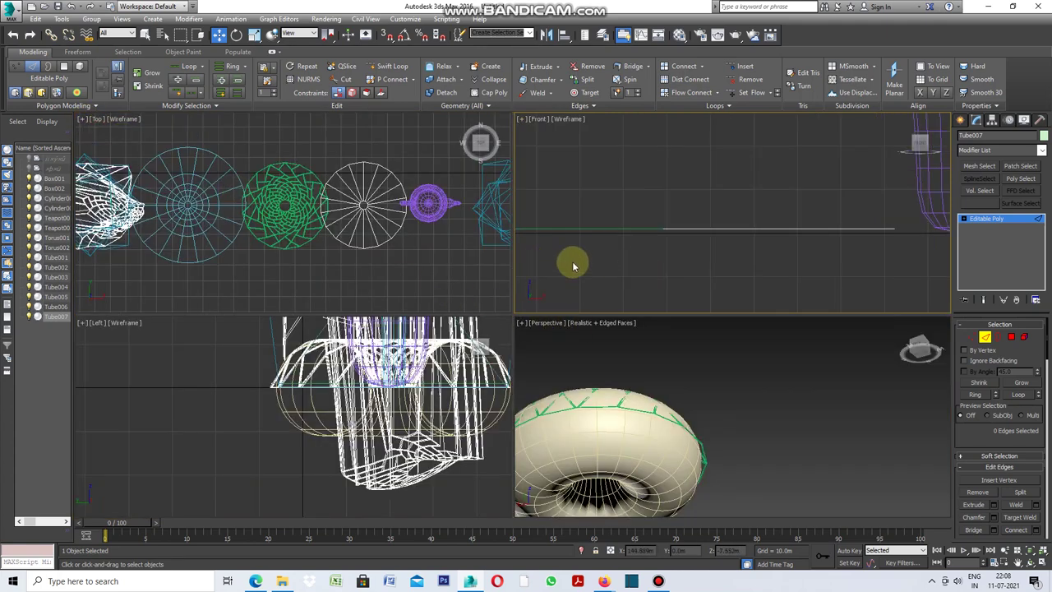
# Maximize the Top view and select all 18 radial spoke edges of Tube007
pyautogui.scroll(2, 363, 188)
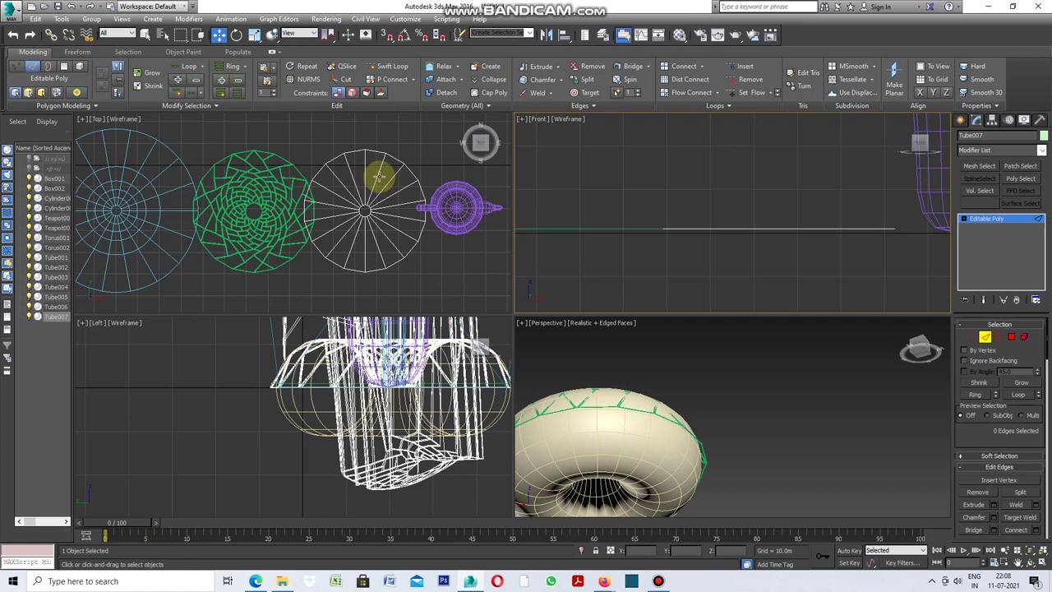
pyautogui.click(83, 119)
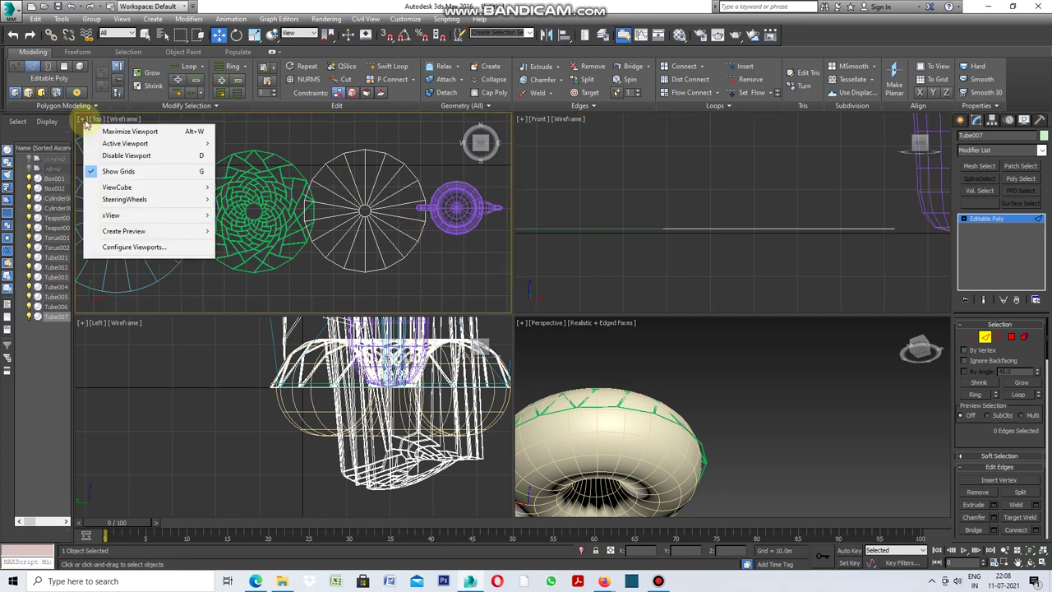
pyautogui.click(115, 133)
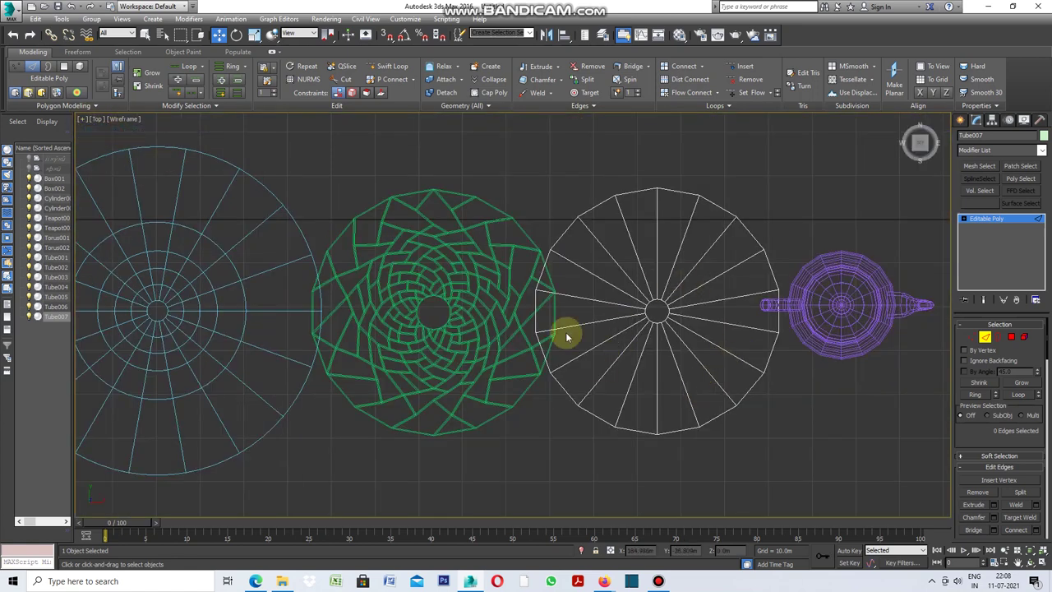
pyautogui.scroll(-1, 352, 261)
pyautogui.scroll(1, 662, 292)
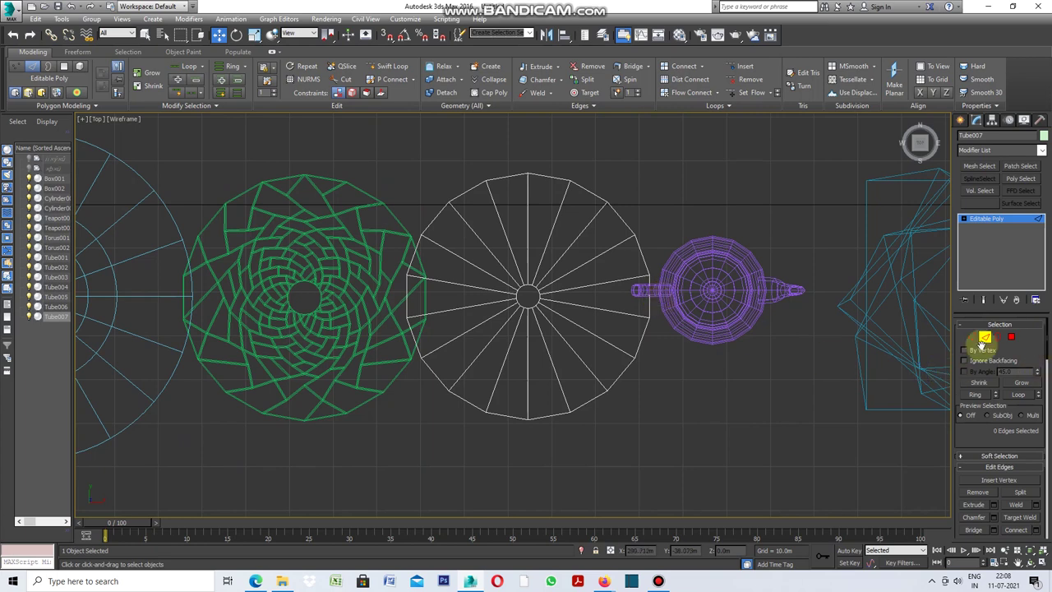
pyautogui.moveTo(607, 233)
pyautogui.mouseDown()
pyautogui.moveTo(577, 370)
pyautogui.moveTo(480, 383)
pyautogui.mouseUp()
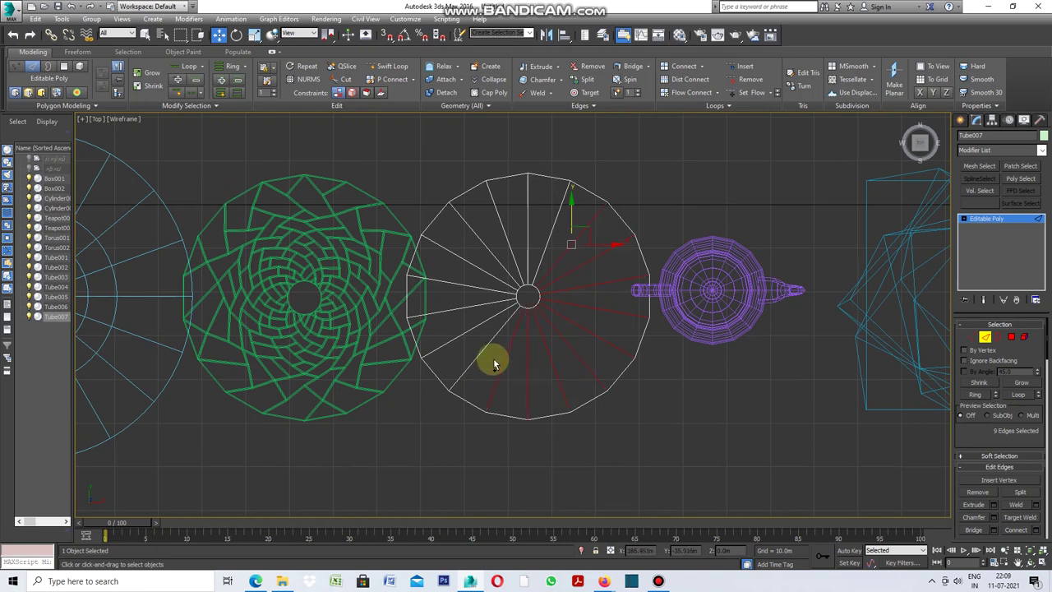
pyautogui.keyDown('ctrl'); pyautogui.moveTo(480, 383); pyautogui.dragTo(489, 250); pyautogui.keyUp('ctrl')
pyautogui.keyDown('ctrl'); pyautogui.moveTo(540, 227); pyautogui.dragTo(486, 252); pyautogui.keyUp('ctrl')
pyautogui.keyDown('ctrl'); pyautogui.click(554, 223); pyautogui.keyUp('ctrl')
pyautogui.keyDown('ctrl'); pyautogui.moveTo(473, 258); pyautogui.dragTo(464, 308); pyautogui.keyUp('ctrl')
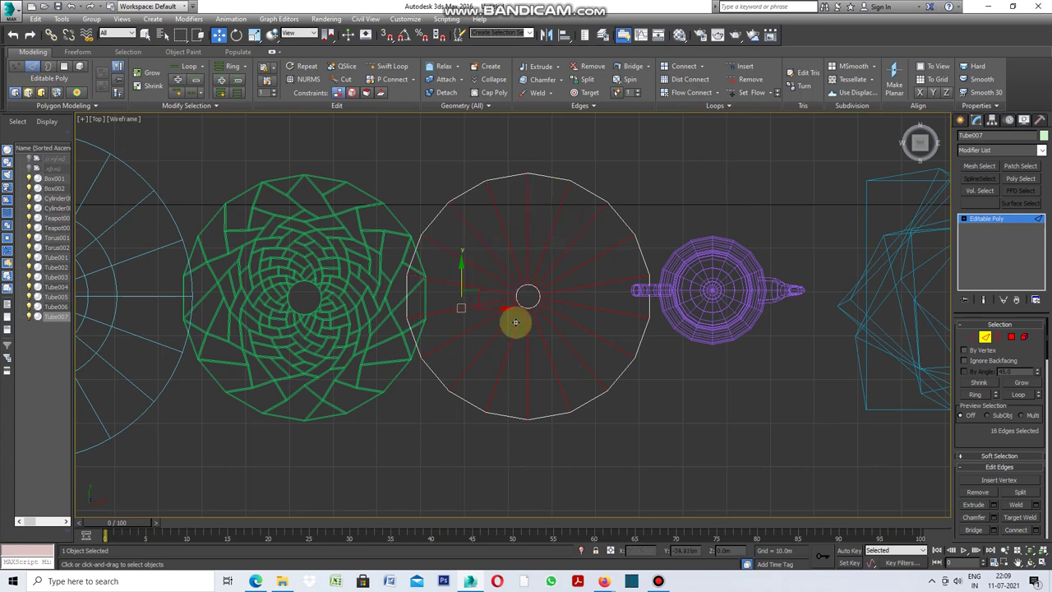
# Connect the selected spokes with 2 segments, adding two concentric edge rings
pyautogui.moveTo(1045, 347); pyautogui.dragTo(1045, 380)
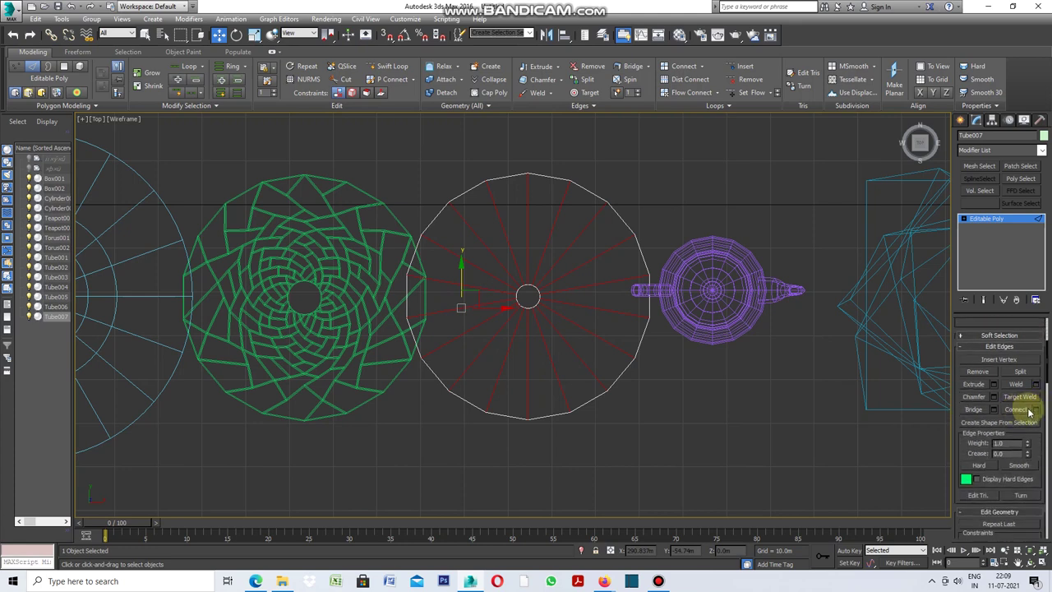
pyautogui.click(1037, 411)
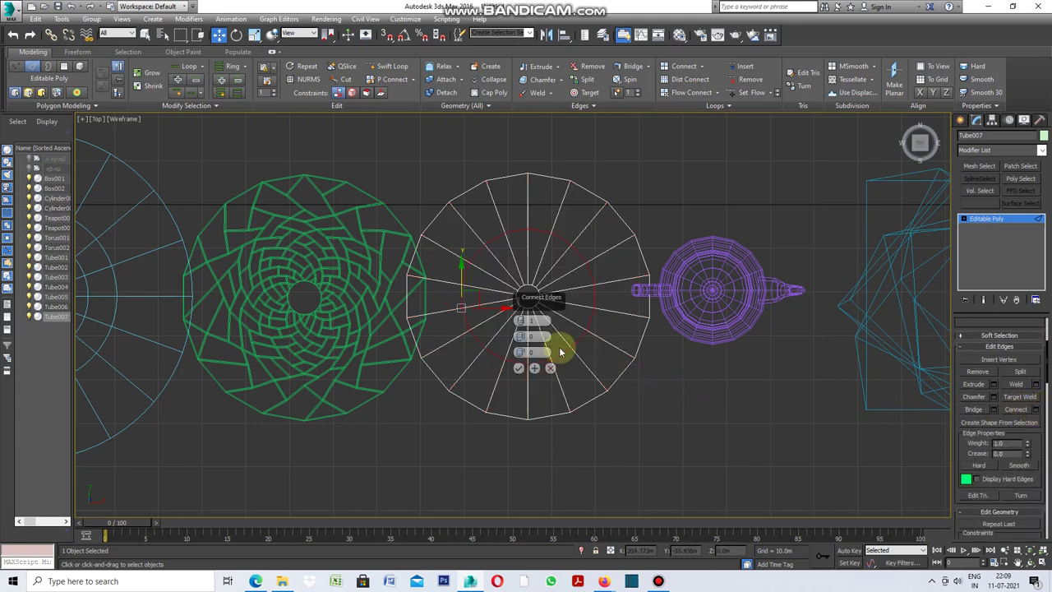
pyautogui.click(525, 326)
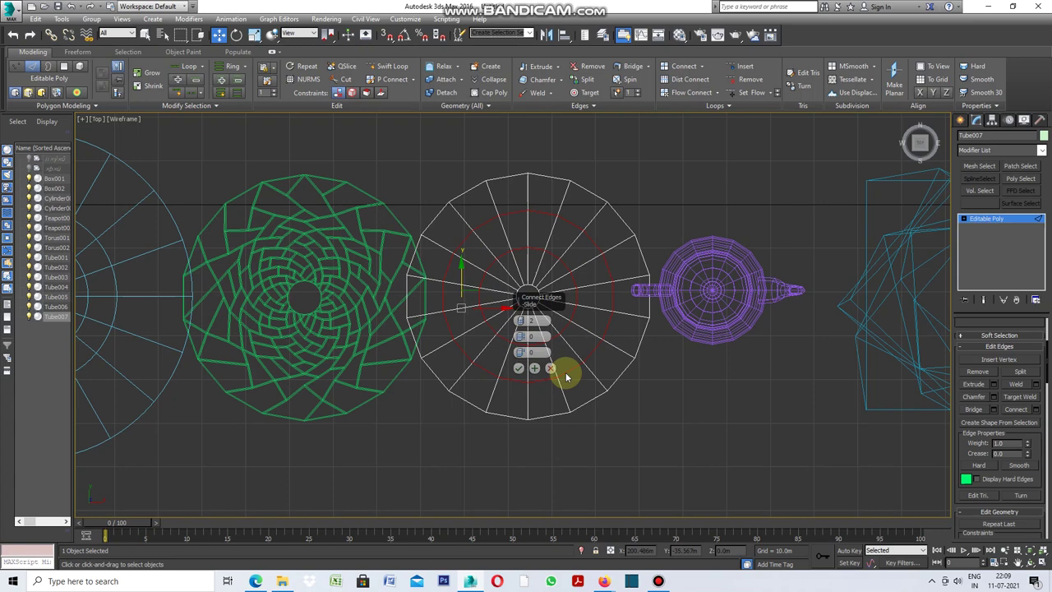
pyautogui.click(518, 369)
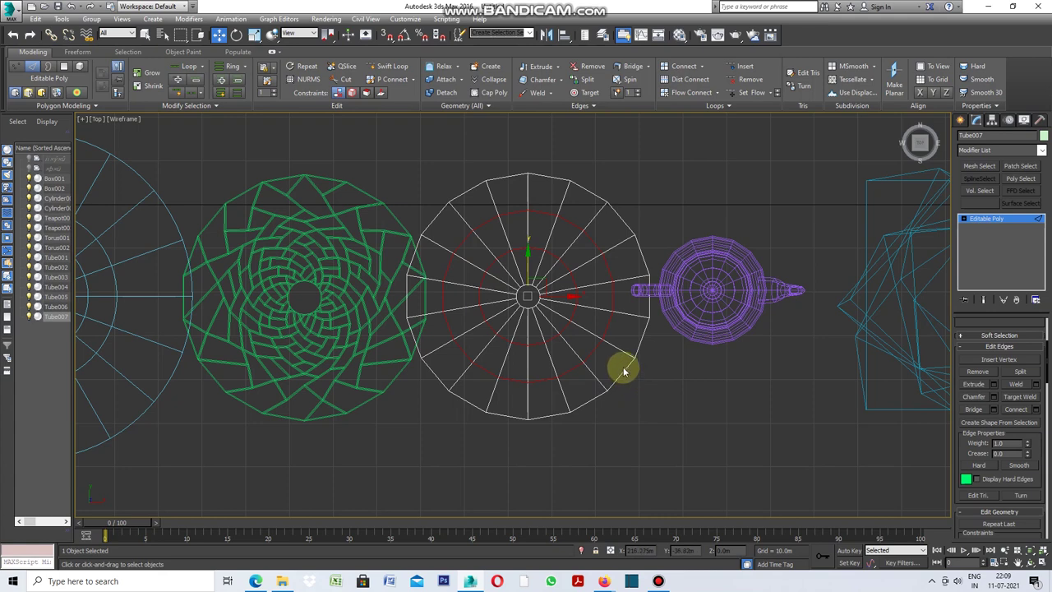
pyautogui.click(596, 292)
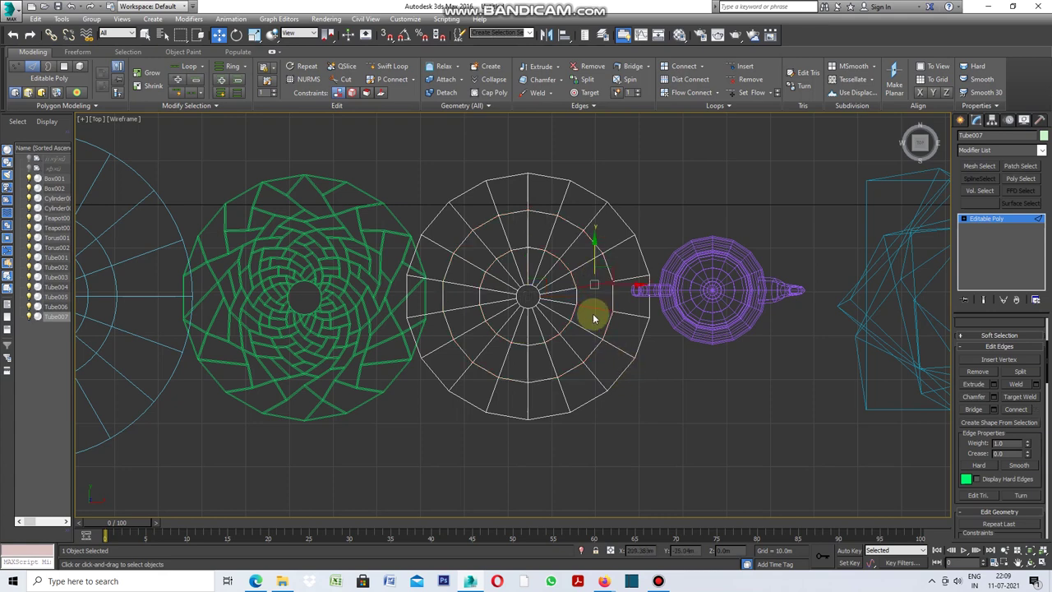
# Select the inner spoke segments near the hub and connect them with two more edge rings
pyautogui.moveTo(583, 340)
pyautogui.mouseDown()
pyautogui.moveTo(562, 357)
pyautogui.moveTo(494, 371)
pyautogui.mouseUp()
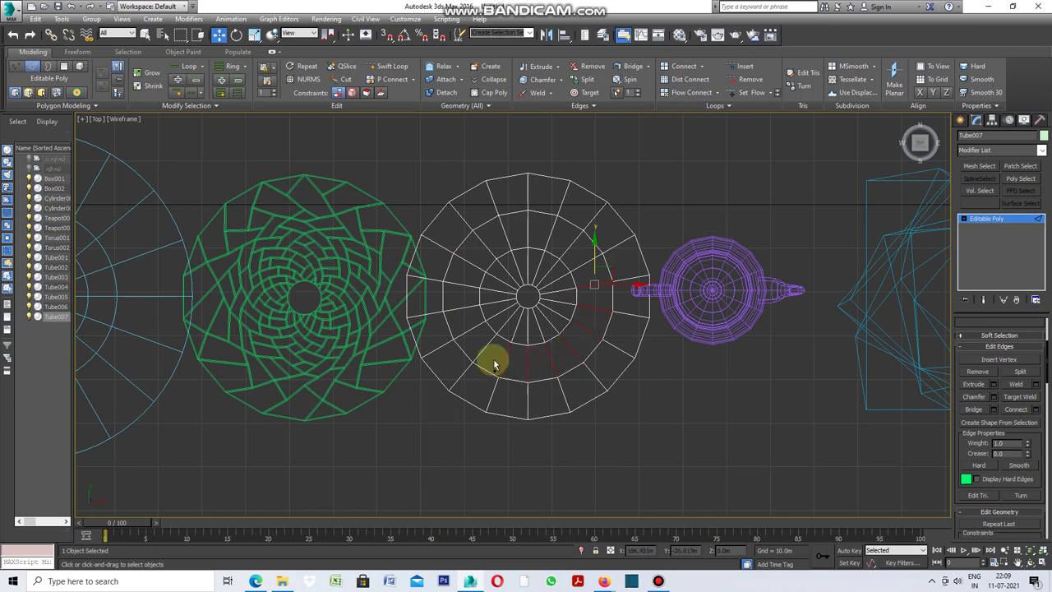
pyautogui.keyDown('ctrl'); pyautogui.click(474, 346); pyautogui.keyUp('ctrl')
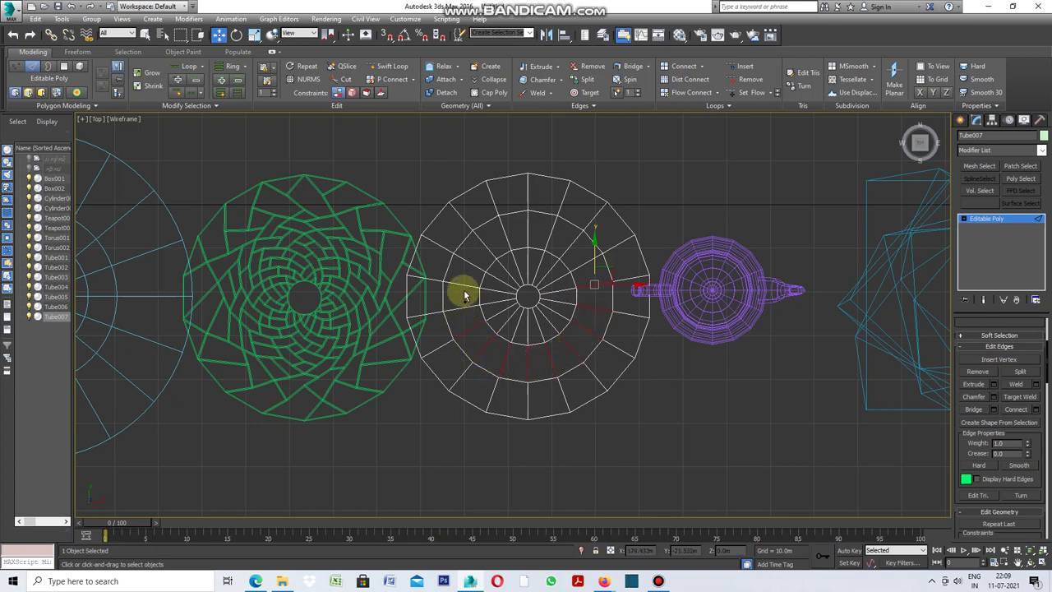
pyautogui.keyDown('ctrl'); pyautogui.click(460, 322); pyautogui.keyUp('ctrl')
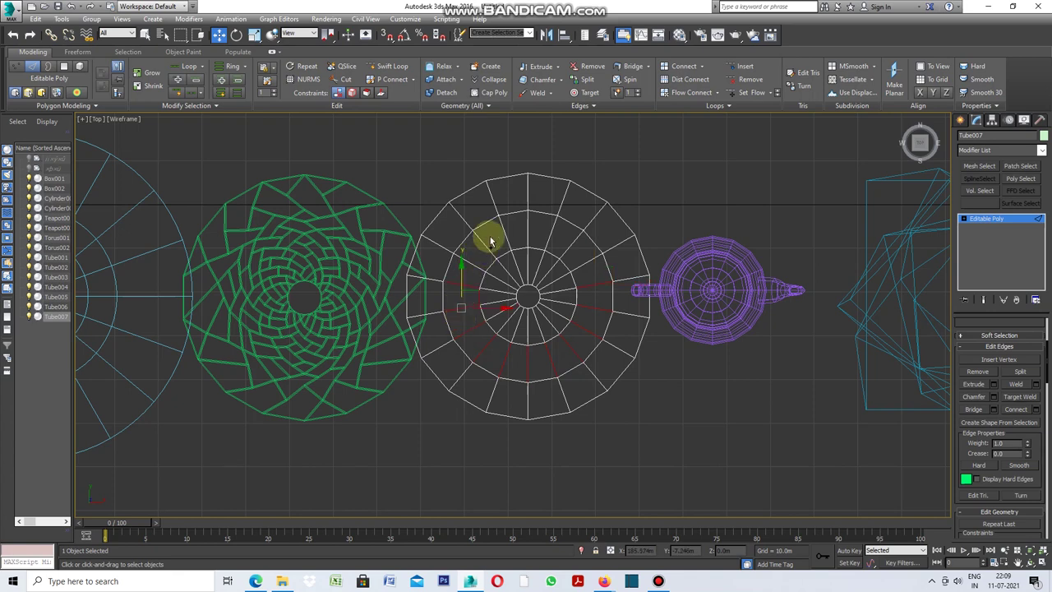
pyautogui.keyDown('ctrl'); pyautogui.click(493, 247); pyautogui.keyUp('ctrl')
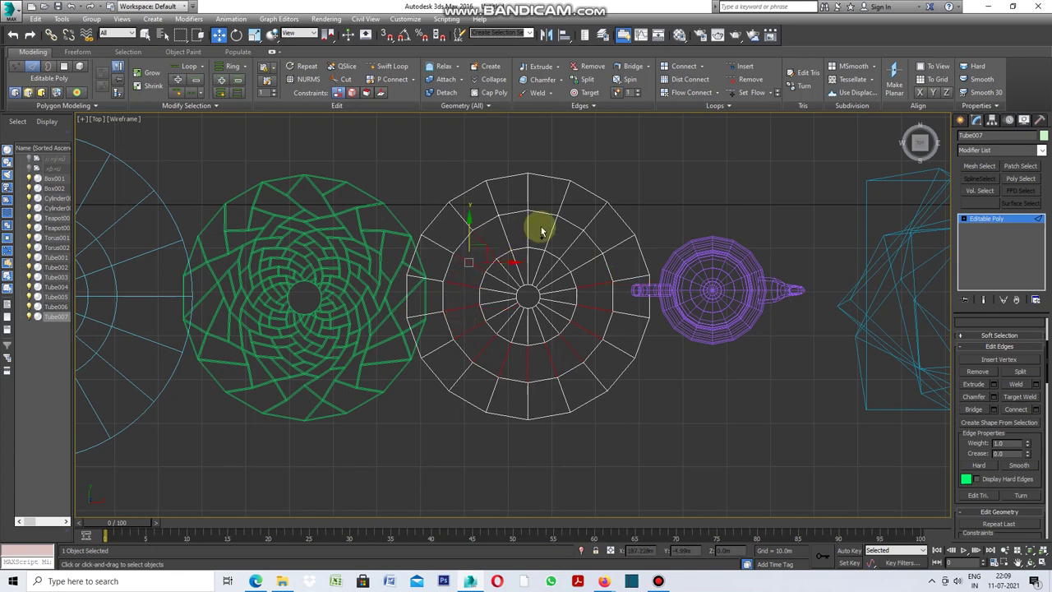
pyautogui.keyDown('ctrl'); pyautogui.click(556, 234); pyautogui.keyUp('ctrl')
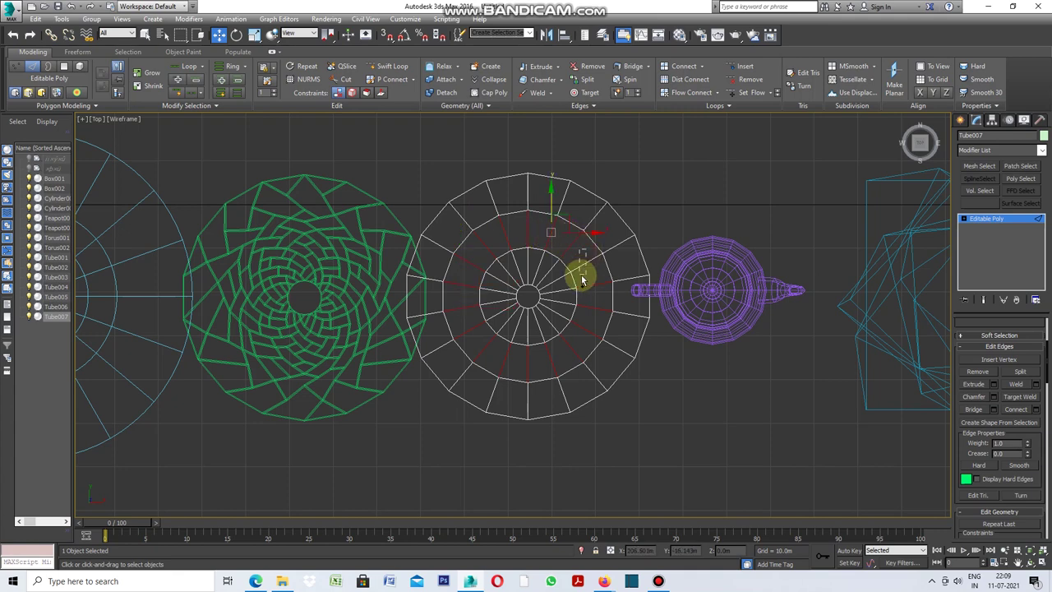
pyautogui.keyDown('ctrl'); pyautogui.click(547, 319); pyautogui.keyUp('ctrl')
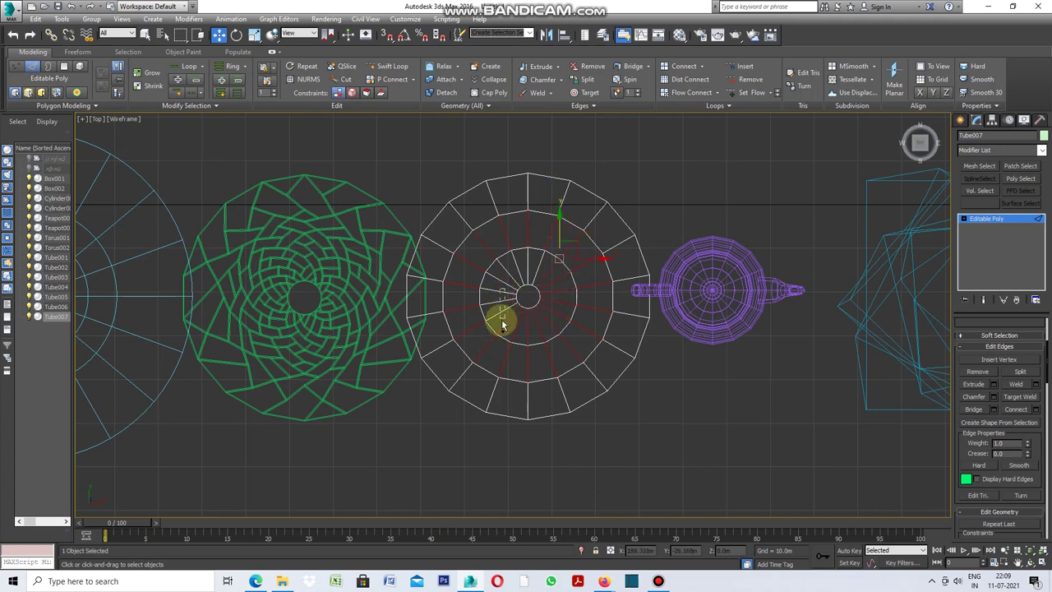
pyautogui.click(529, 284)
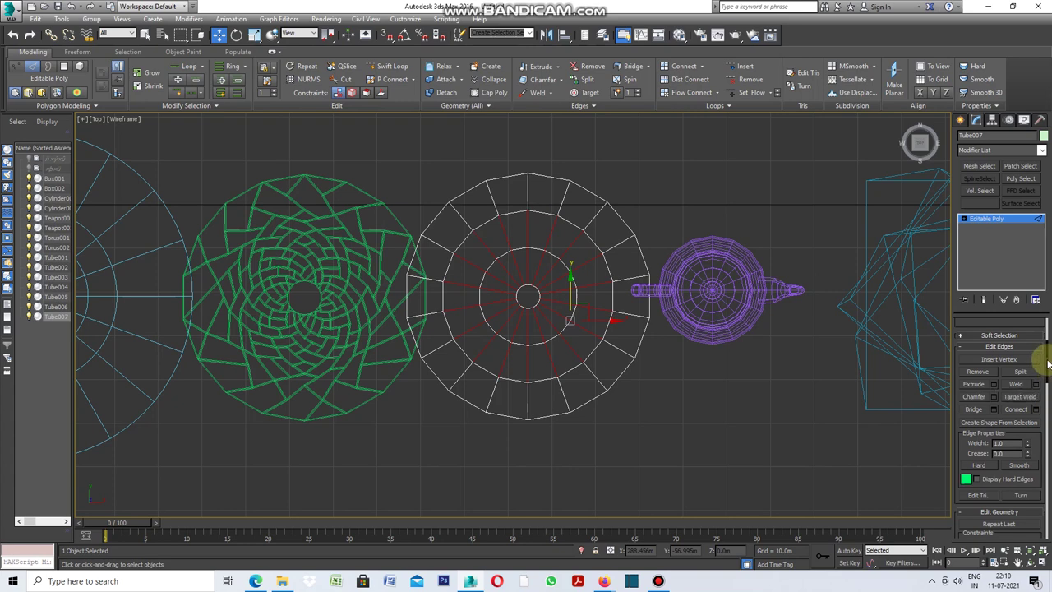
pyautogui.click(1036, 409)
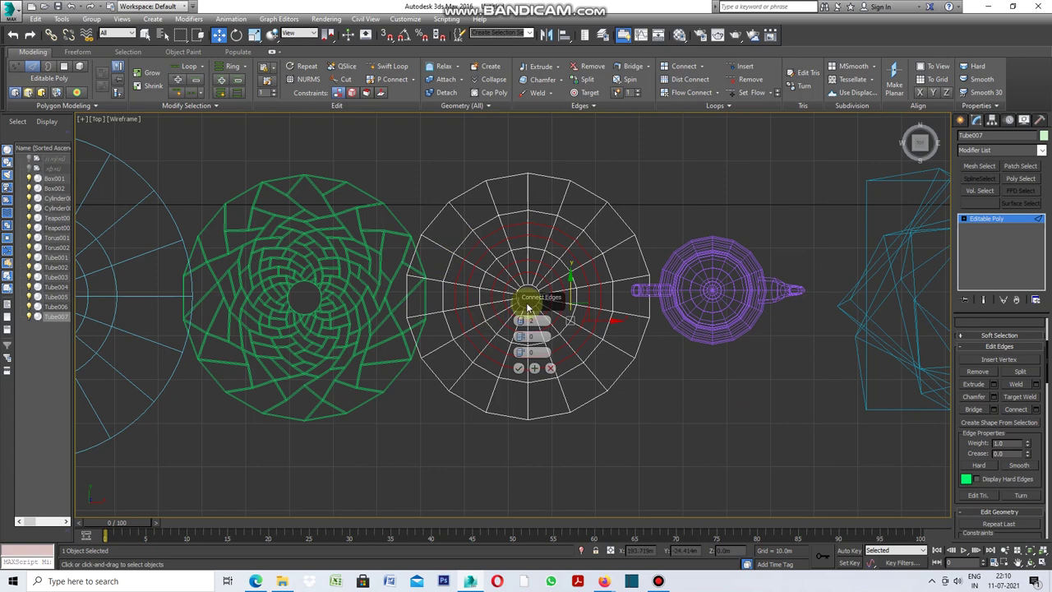
pyautogui.click(519, 370)
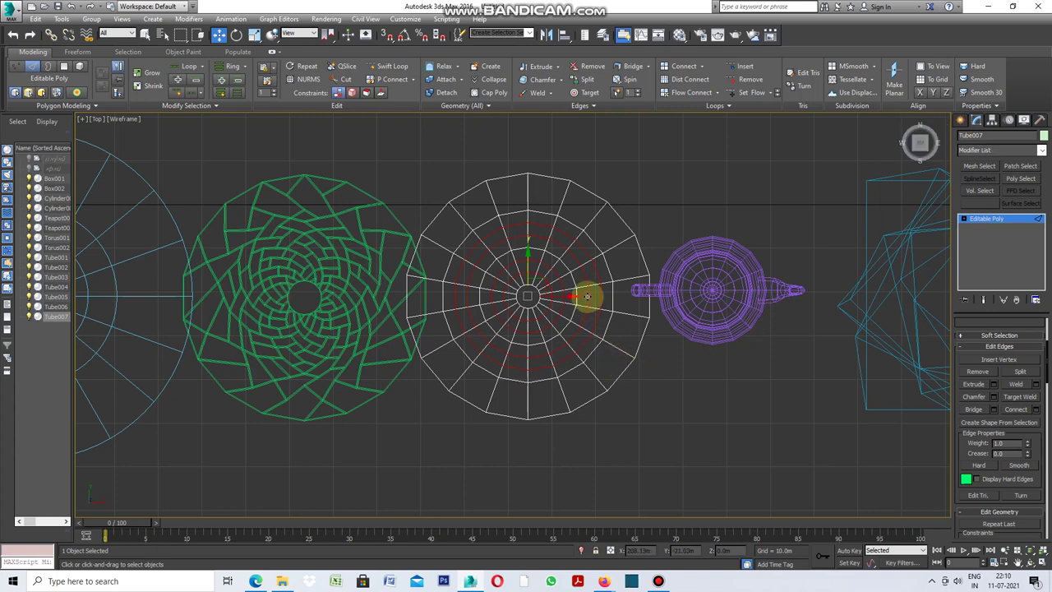
pyautogui.click(606, 283)
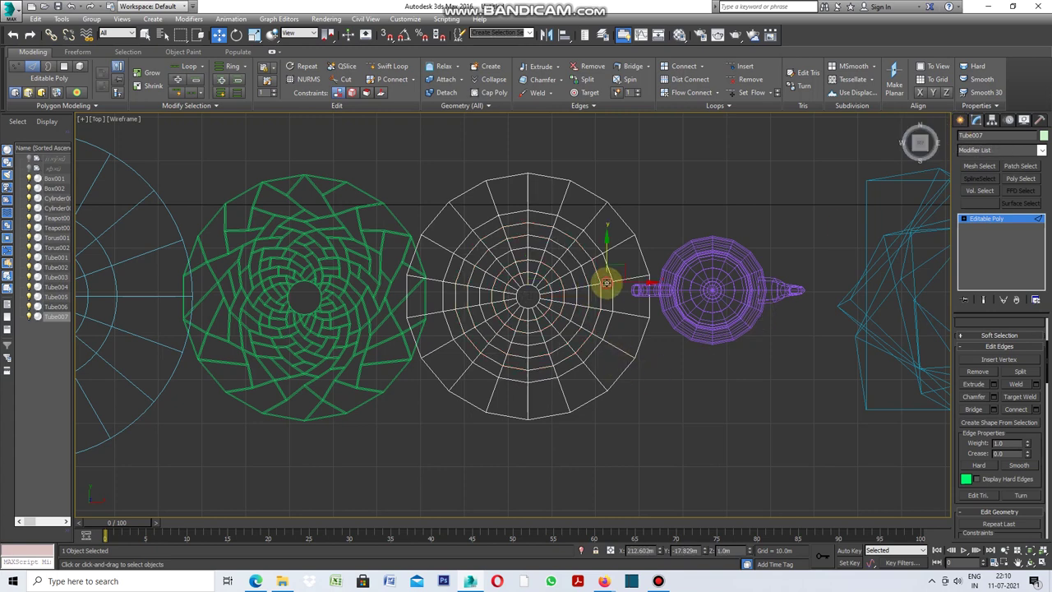
# Give Tube007 the swirl pattern via Generate Topology, after testing and undoing a star pattern
pyautogui.click(95, 108)
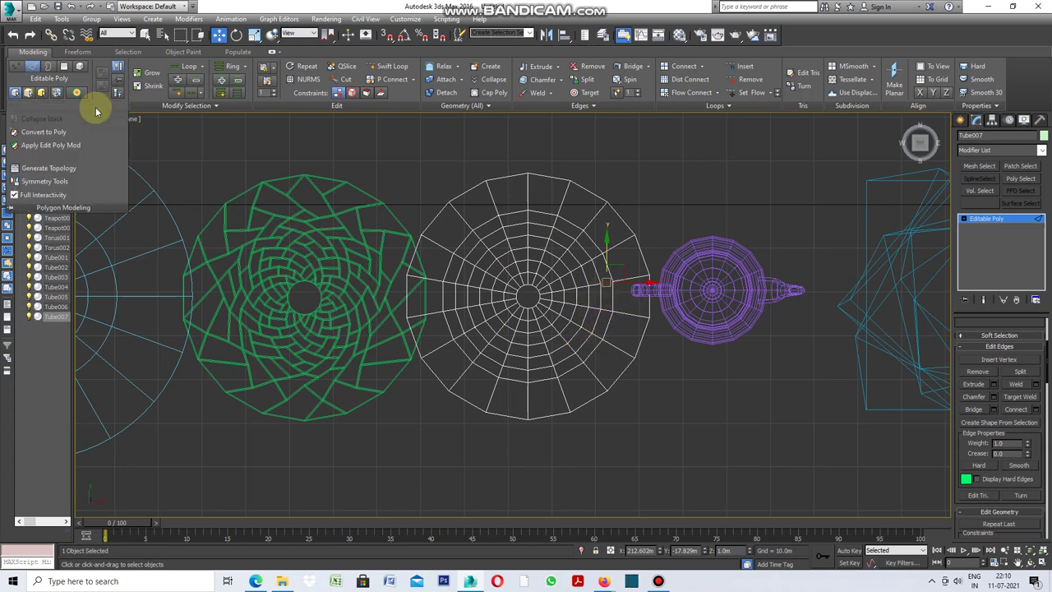
pyautogui.click(74, 170)
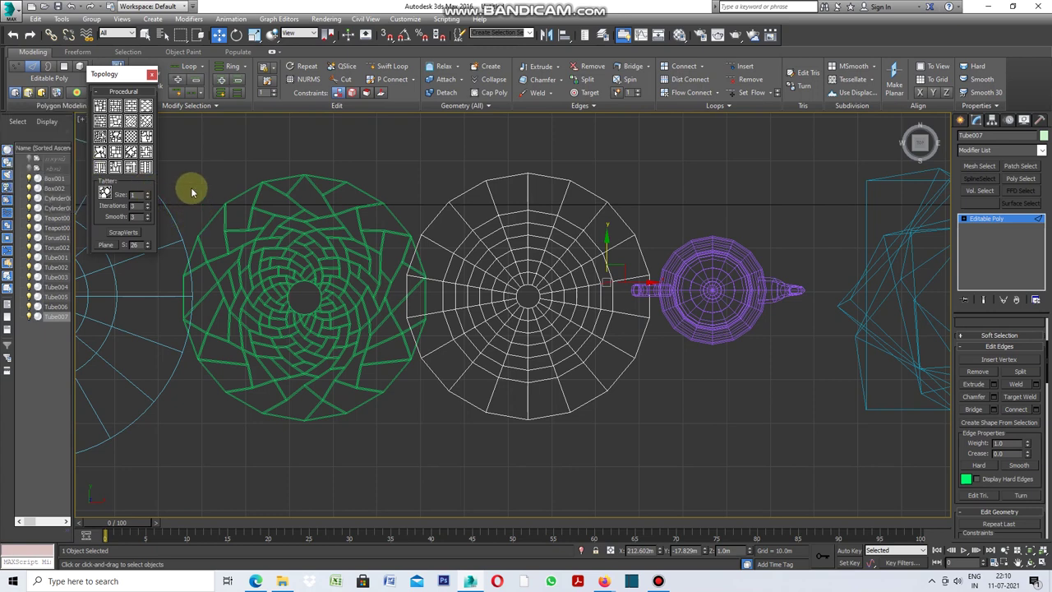
pyautogui.click(132, 123)
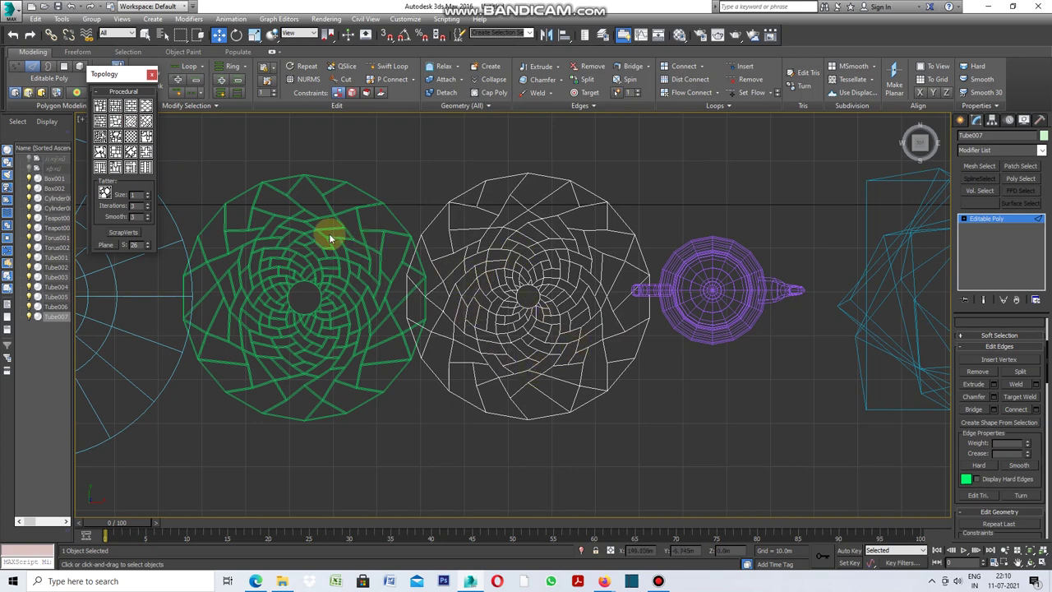
pyautogui.hotkey('ctrl', 'z')
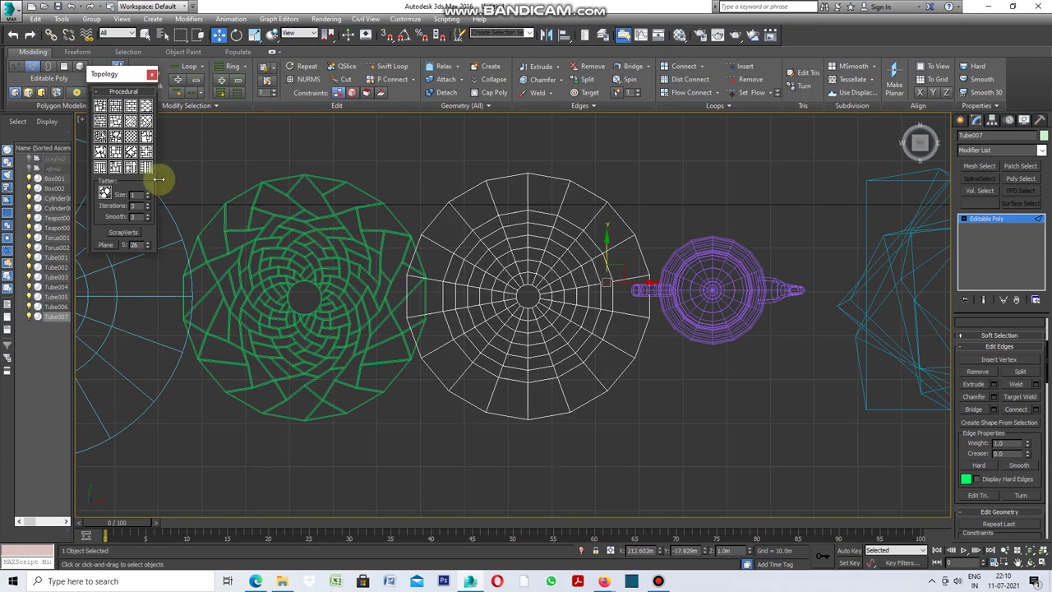
pyautogui.click(131, 136)
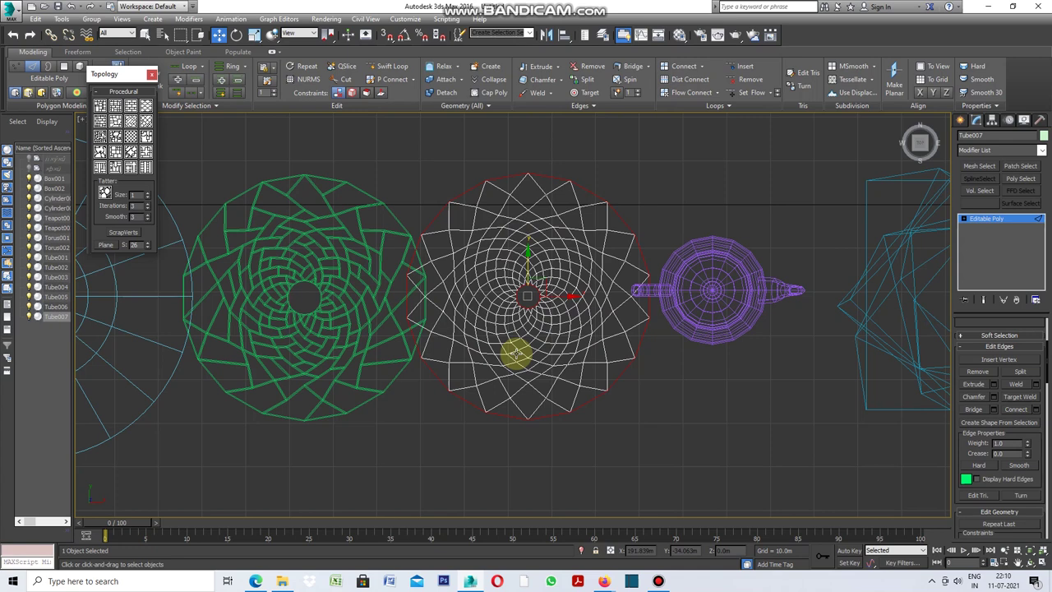
pyautogui.hotkey('ctrl', 'z')
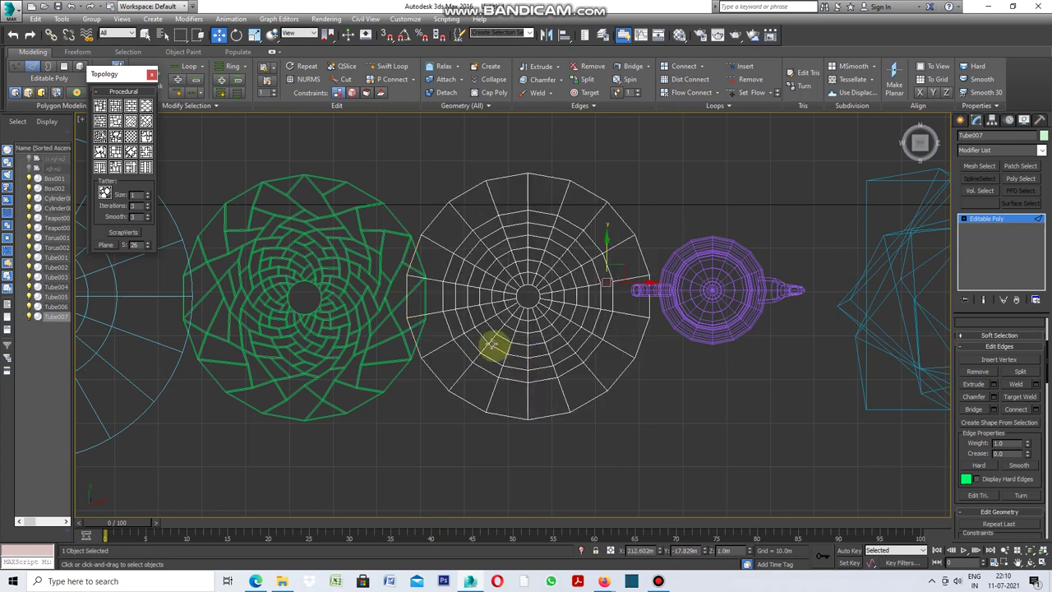
pyautogui.click(129, 121)
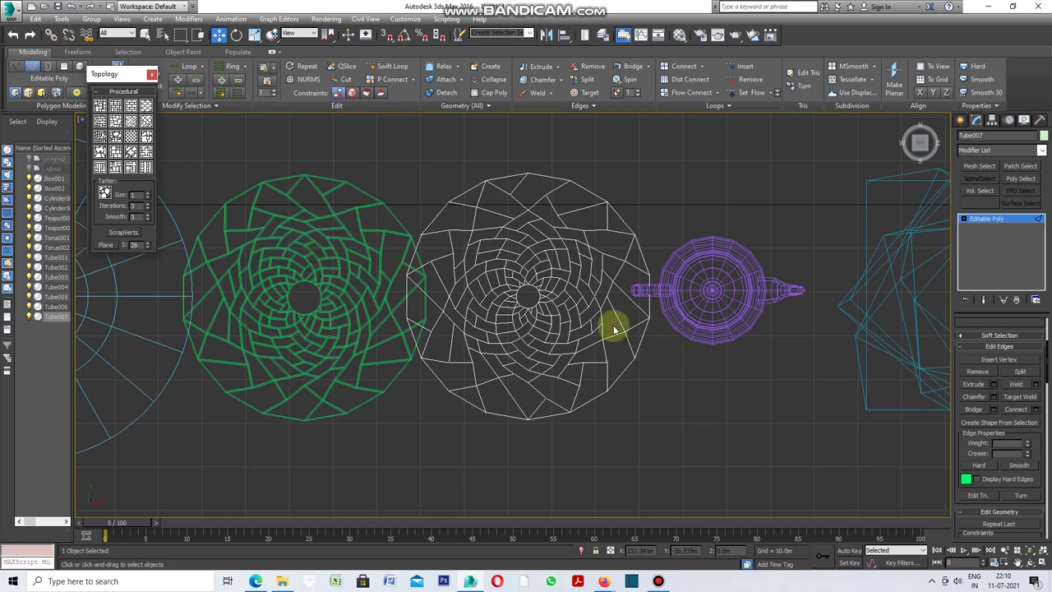
pyautogui.click(525, 296)
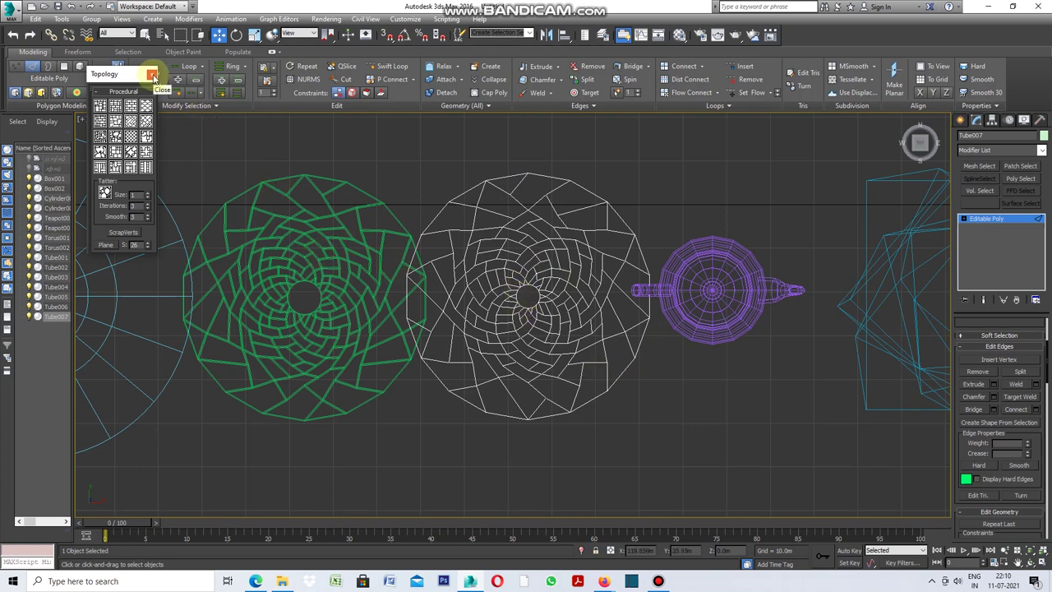
pyautogui.click(152, 76)
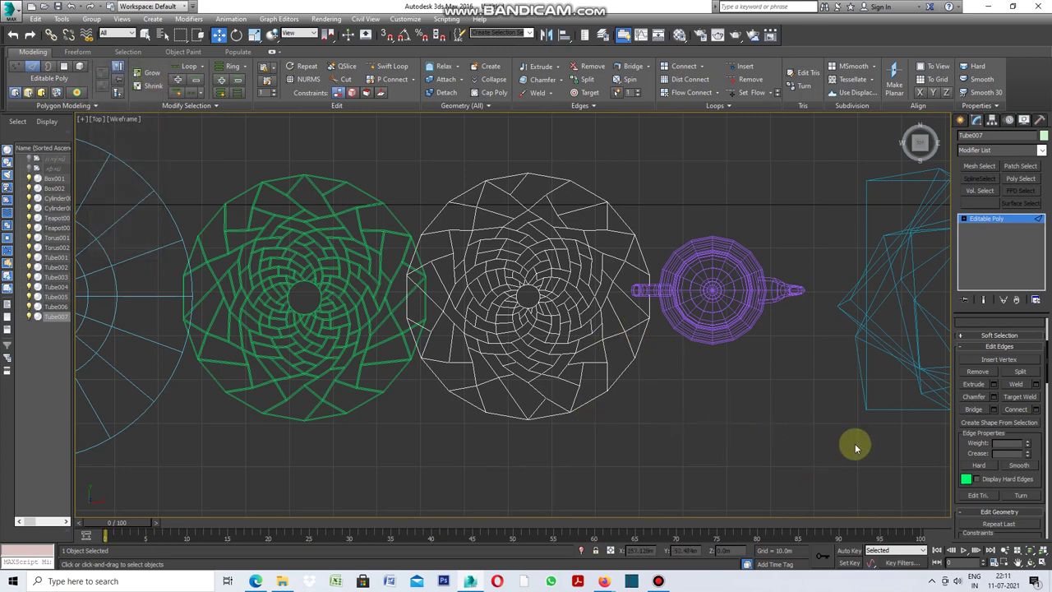
# Select all 154 polygons of Tube007 and set Inset to By Polygon
pyautogui.scroll(3, 1007, 444)
pyautogui.scroll(2, 1007, 443)
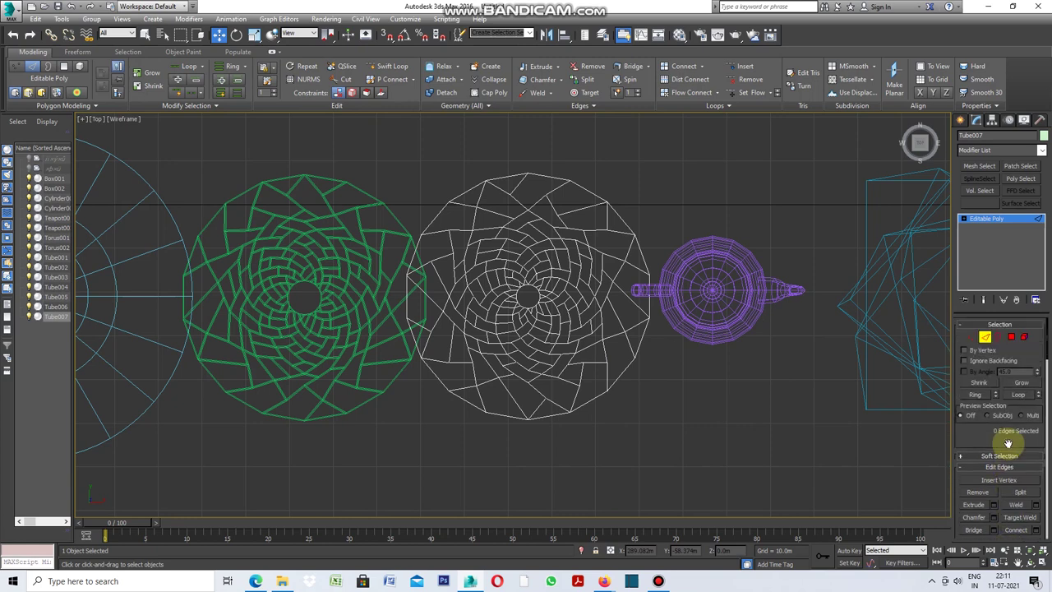
pyautogui.click(1011, 337)
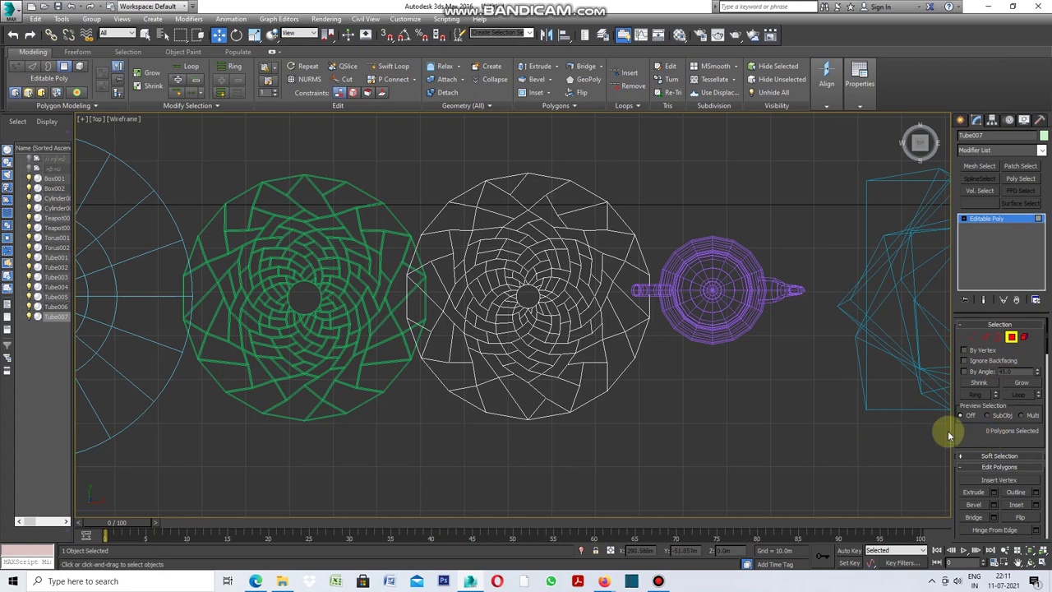
pyautogui.hotkey('ctrl', 'a')
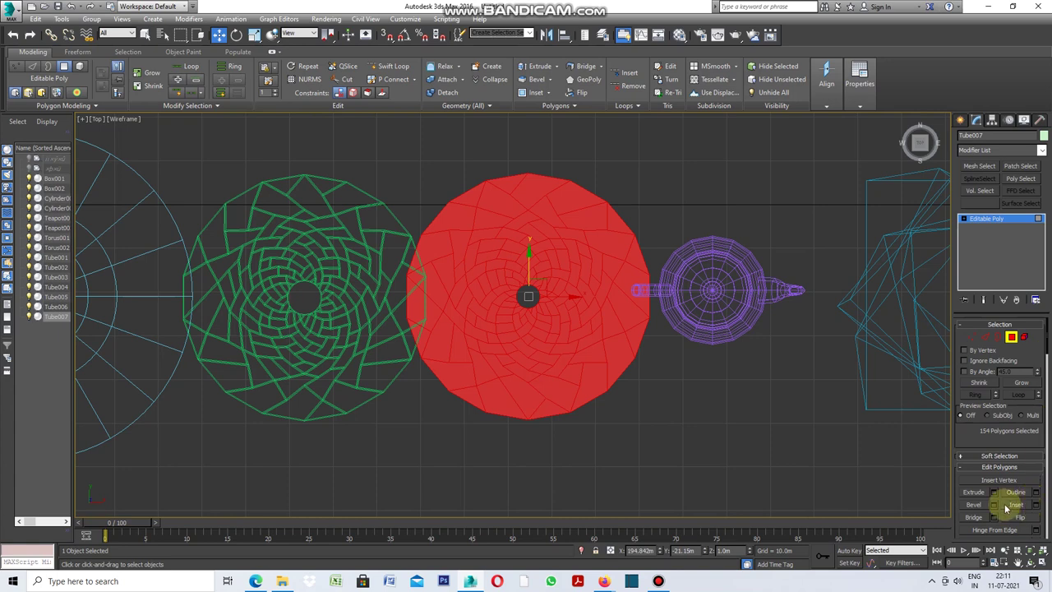
pyautogui.click(1035, 509)
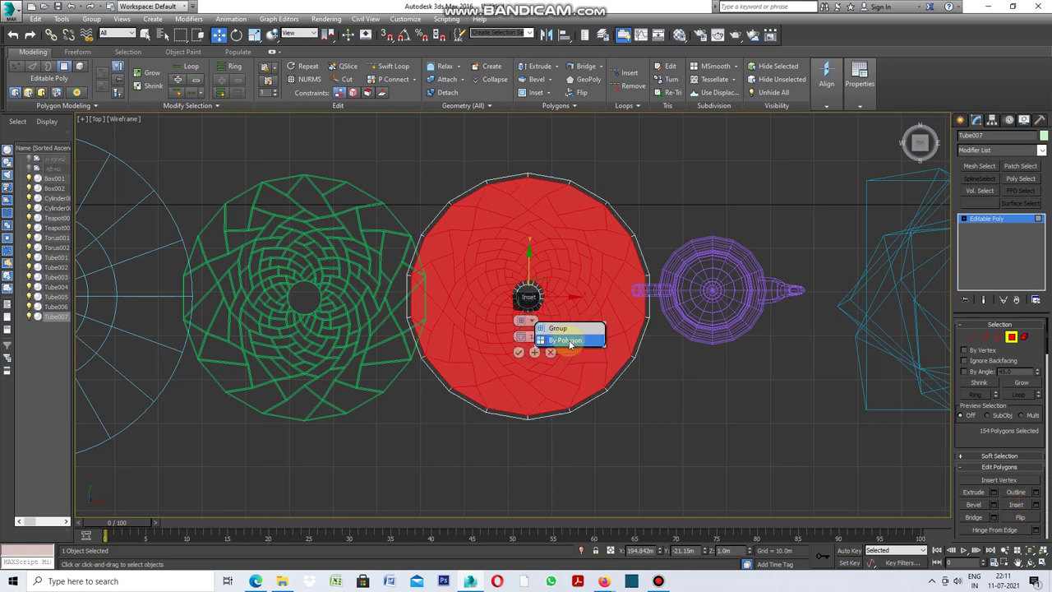
pyautogui.click(563, 339)
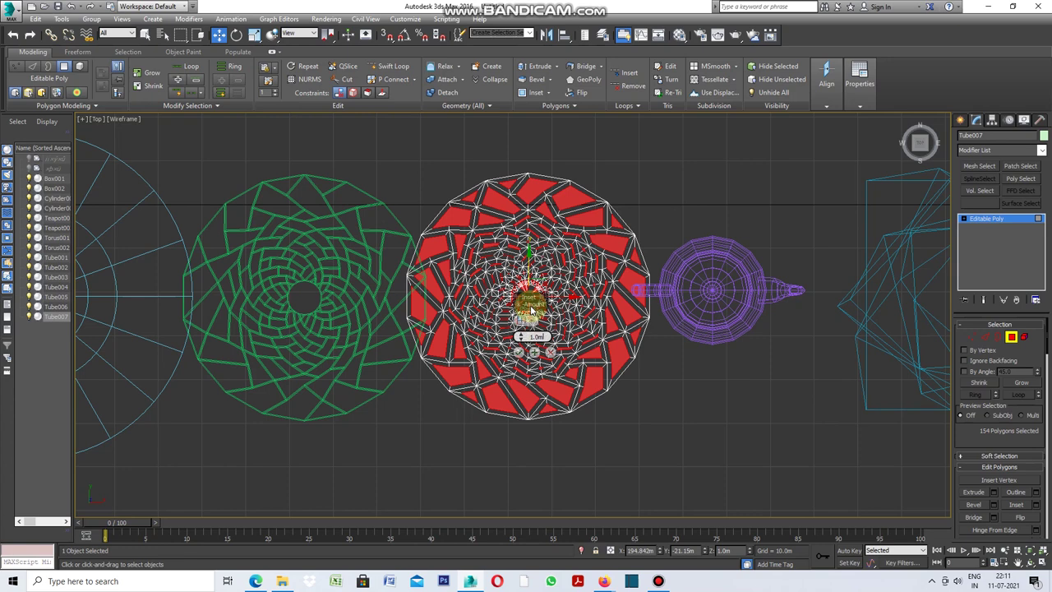
# Reduce the inset amount to a thin 0.2m border and commit it to all polygons
pyautogui.scroll(3, 557, 333)
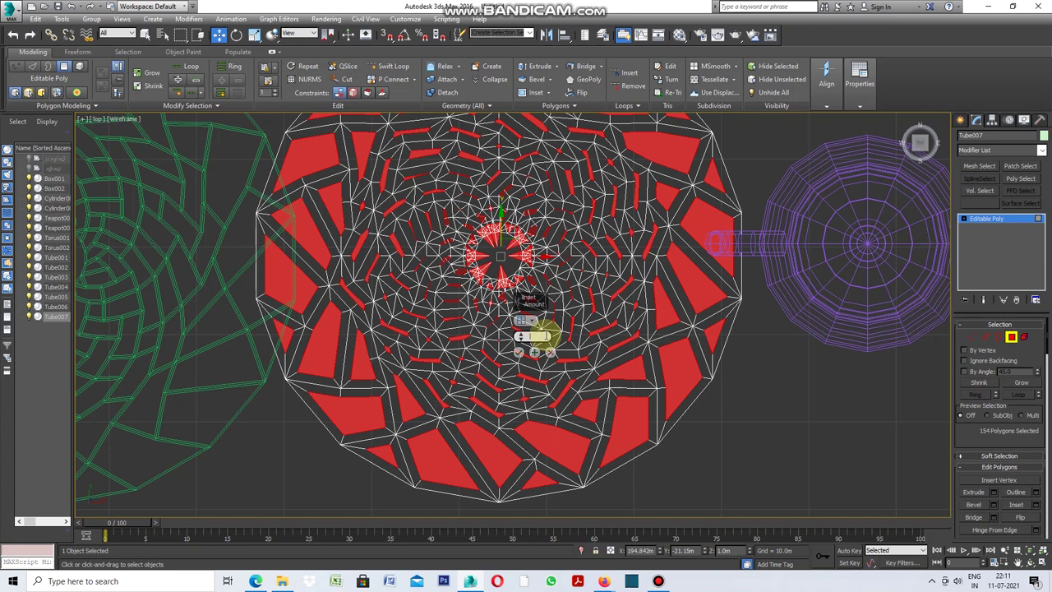
pyautogui.write('5')
pyautogui.press('Return')
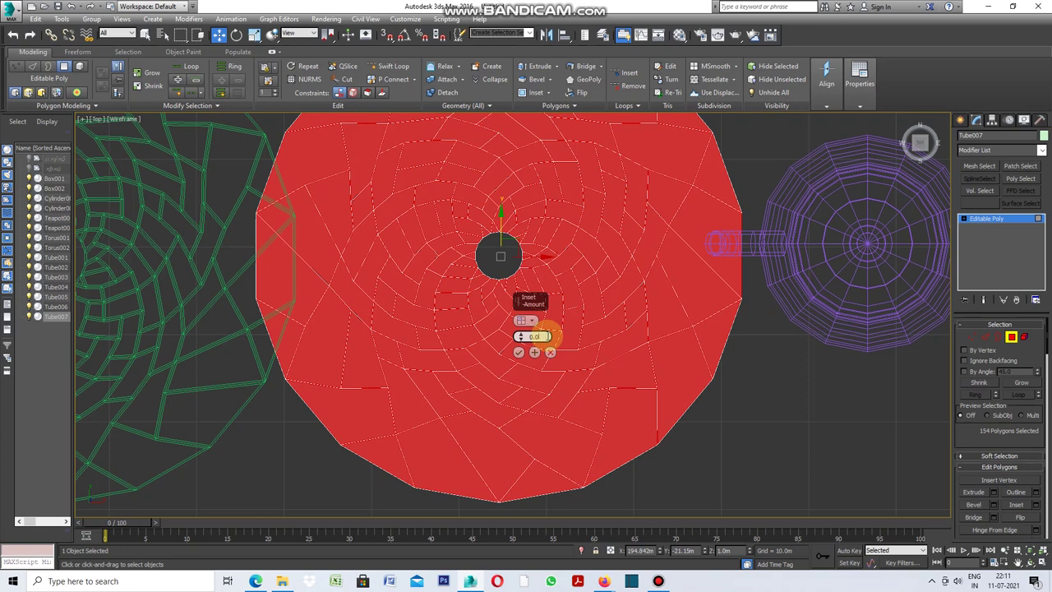
pyautogui.click(548, 337)
pyautogui.write('0.1')
pyautogui.press('Return')
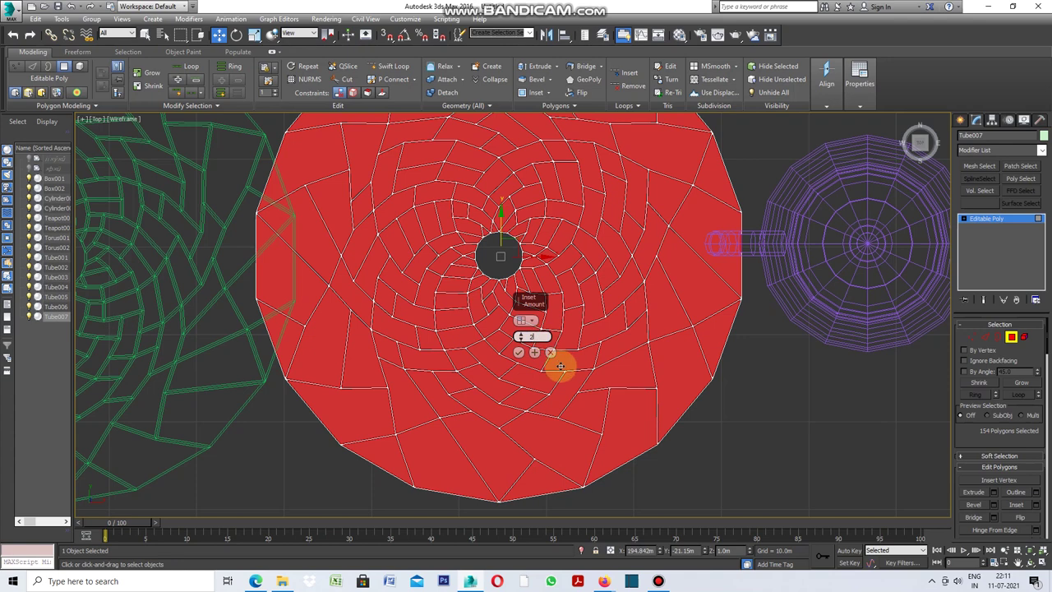
pyautogui.click(519, 353)
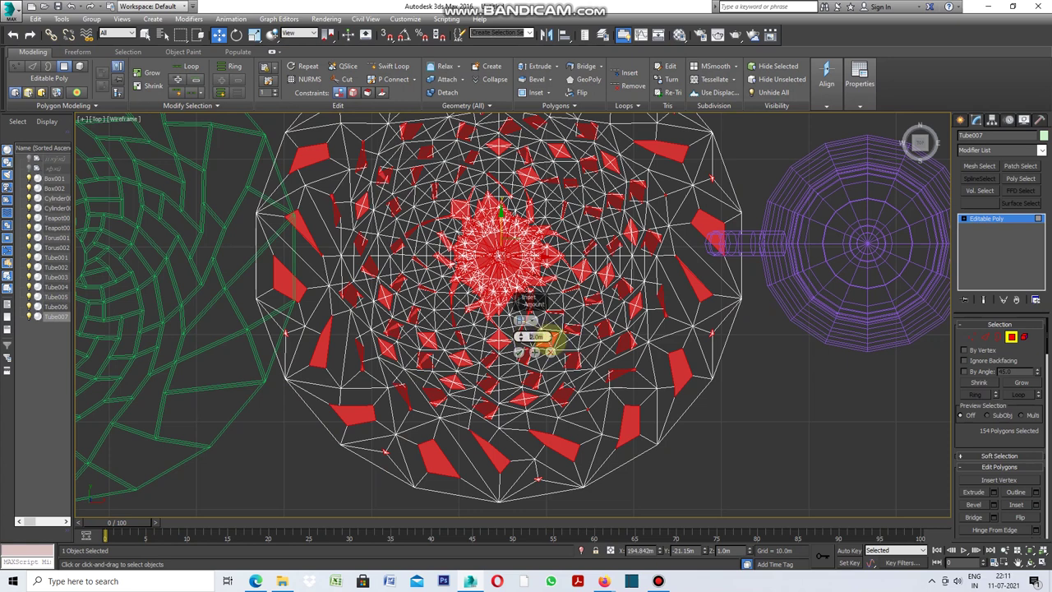
pyautogui.moveTo(549, 336); pyautogui.dragTo(553, 338)
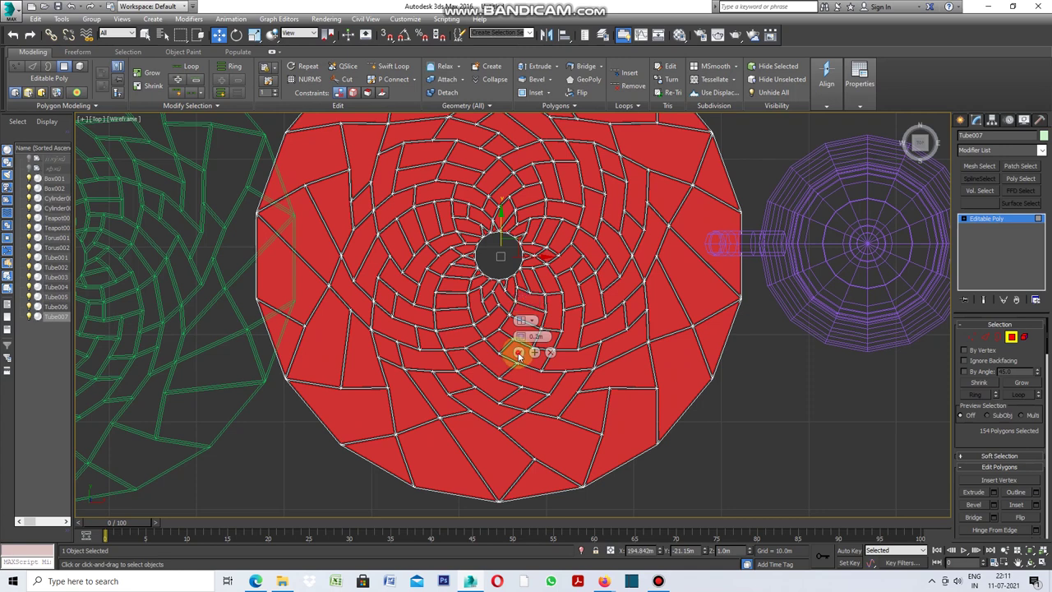
pyautogui.click(518, 353)
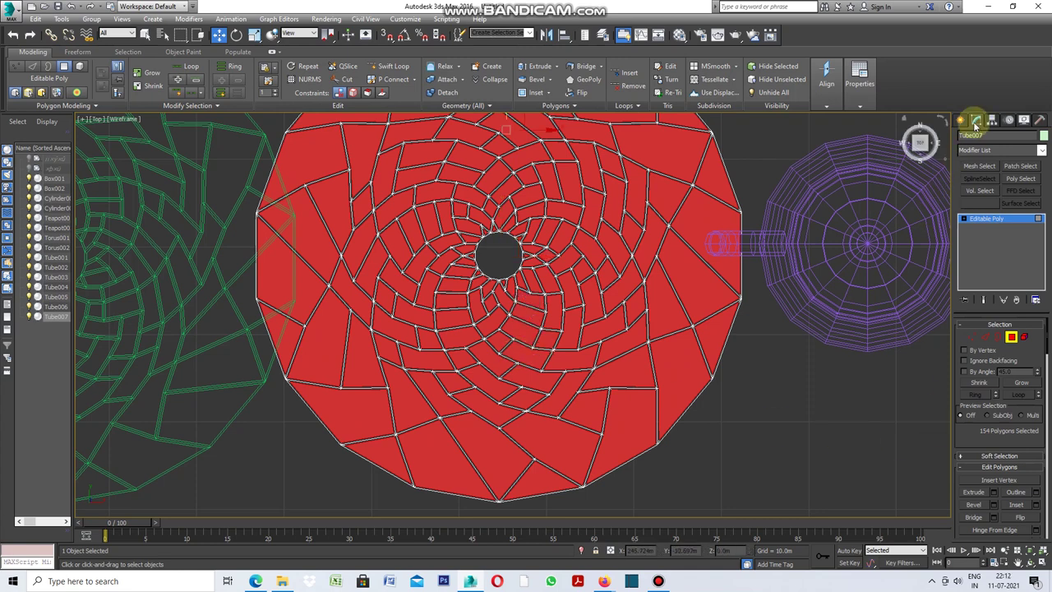
# Add DeleteMesh and an Edit Poly modifier to Tube007, then deselect it and zoom out
pyautogui.click(1041, 151)
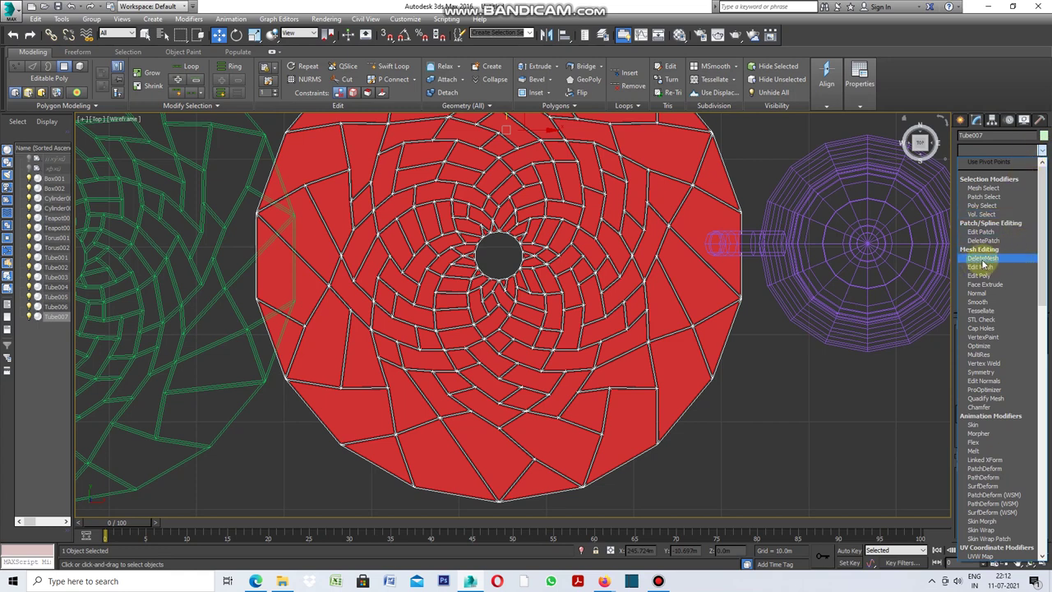
pyautogui.click(983, 259)
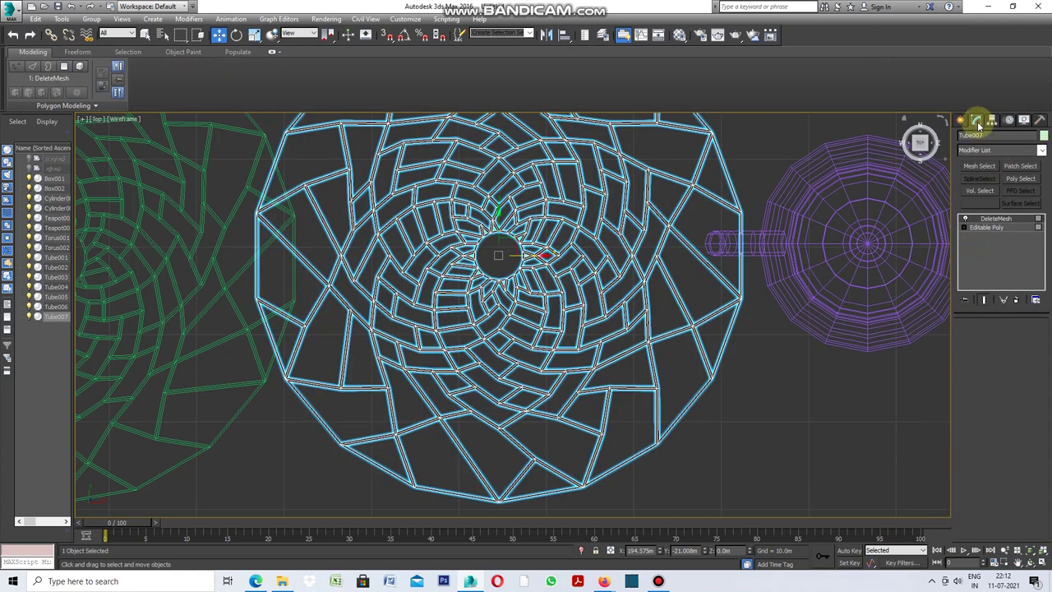
pyautogui.click(1041, 151)
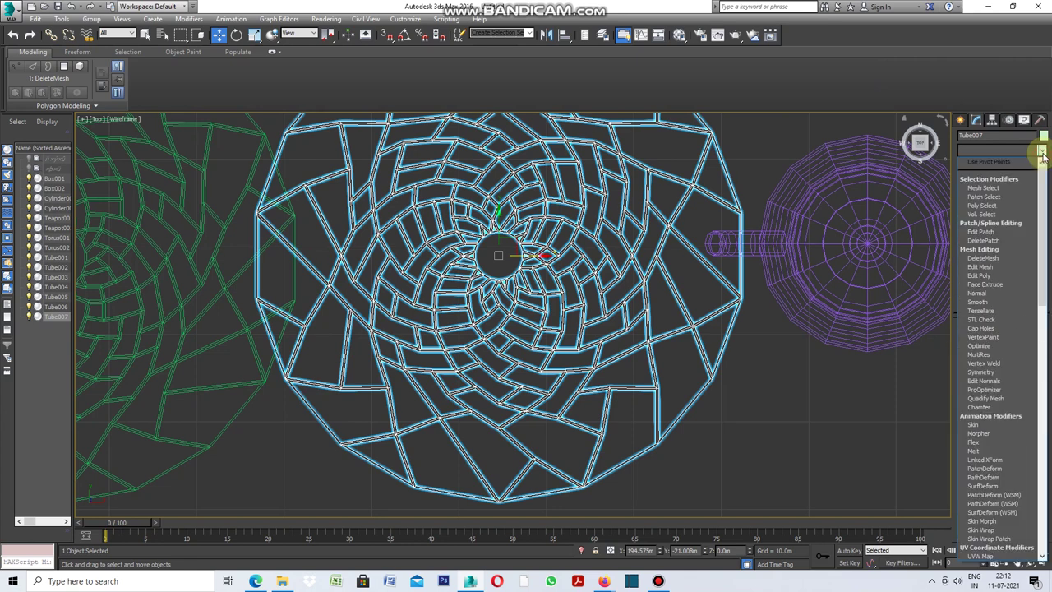
pyautogui.click(980, 276)
pyautogui.click(855, 407)
pyautogui.scroll(-1, 461, 321)
pyautogui.scroll(-3, 509, 321)
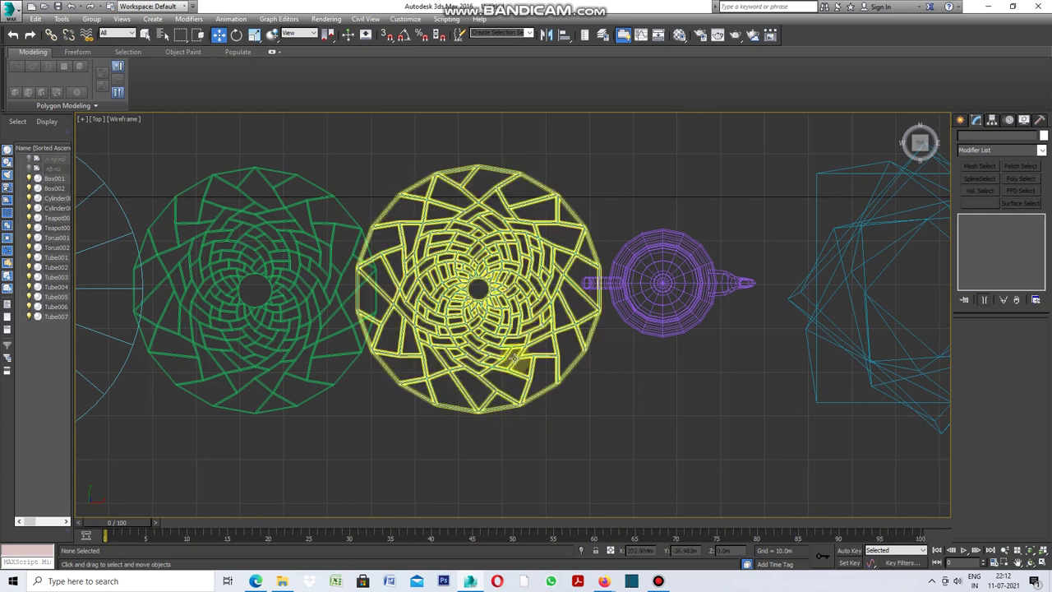
pyautogui.click(513, 359)
pyautogui.scroll(-3, 423, 302)
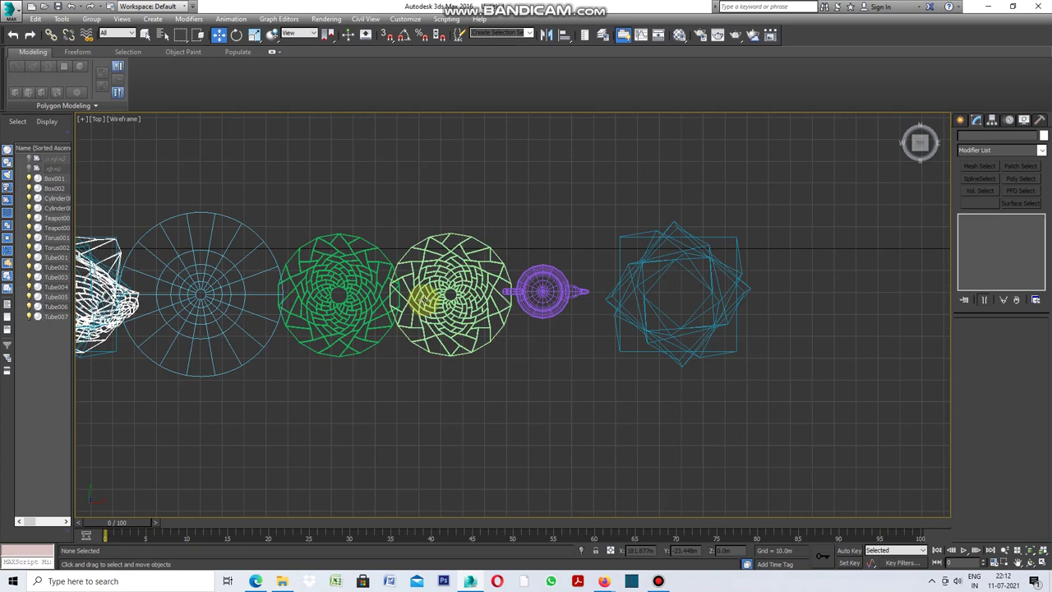
pyautogui.scroll(-2, 423, 300)
pyautogui.scroll(-2, 497, 324)
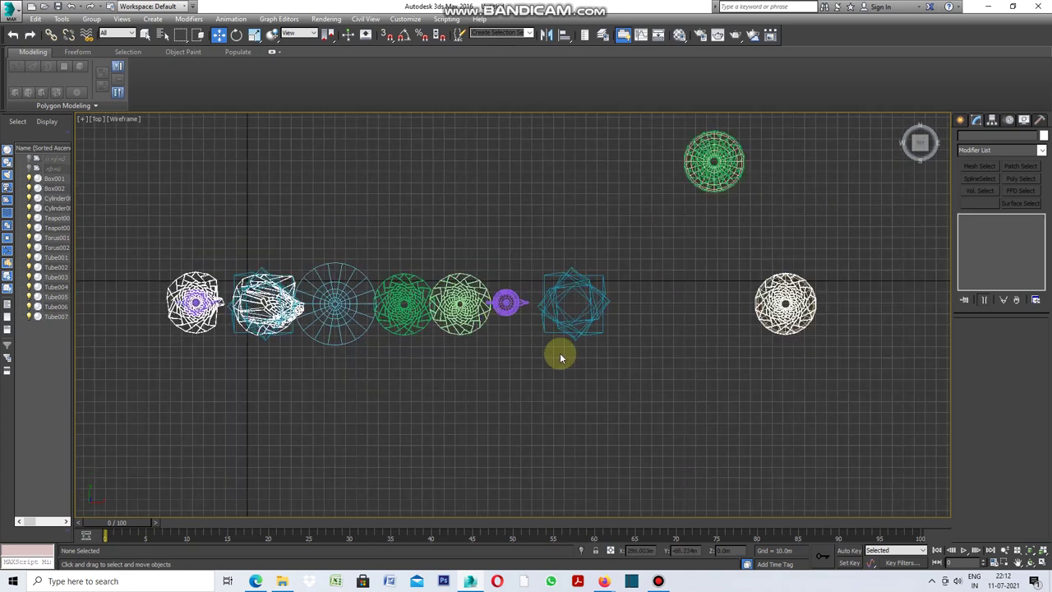